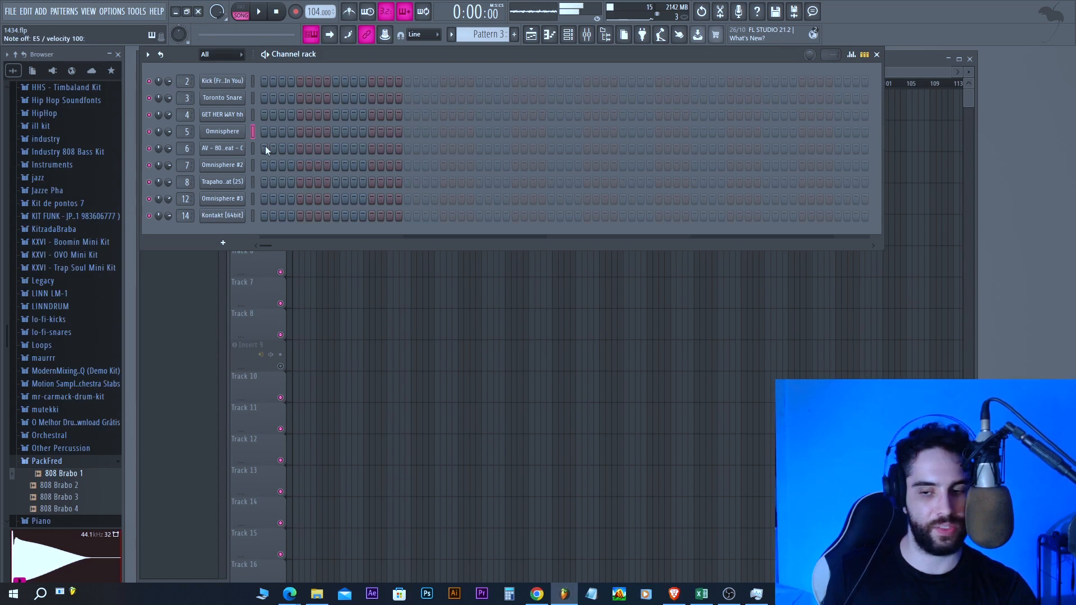
# - Draw a chord of G#3, B3 and D#4, about two bars long, in the piano roll of the first Omnisphere channel
pyautogui.rightClick(237, 133)
pyautogui.click(263, 132)
pyautogui.click(435, 283)
pyautogui.moveTo(439, 283)
pyautogui.mouseDown()
pyautogui.moveTo(692, 284)
pyautogui.moveTo(456, 288)
pyautogui.mouseUp()
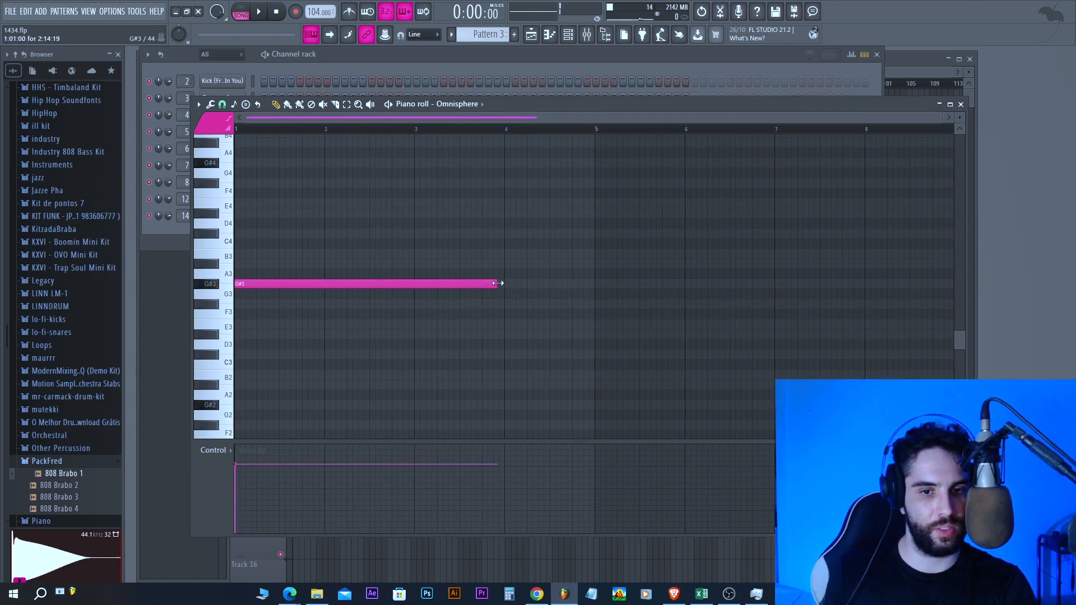
pyautogui.moveTo(259, 255); pyautogui.dragTo(239, 253)
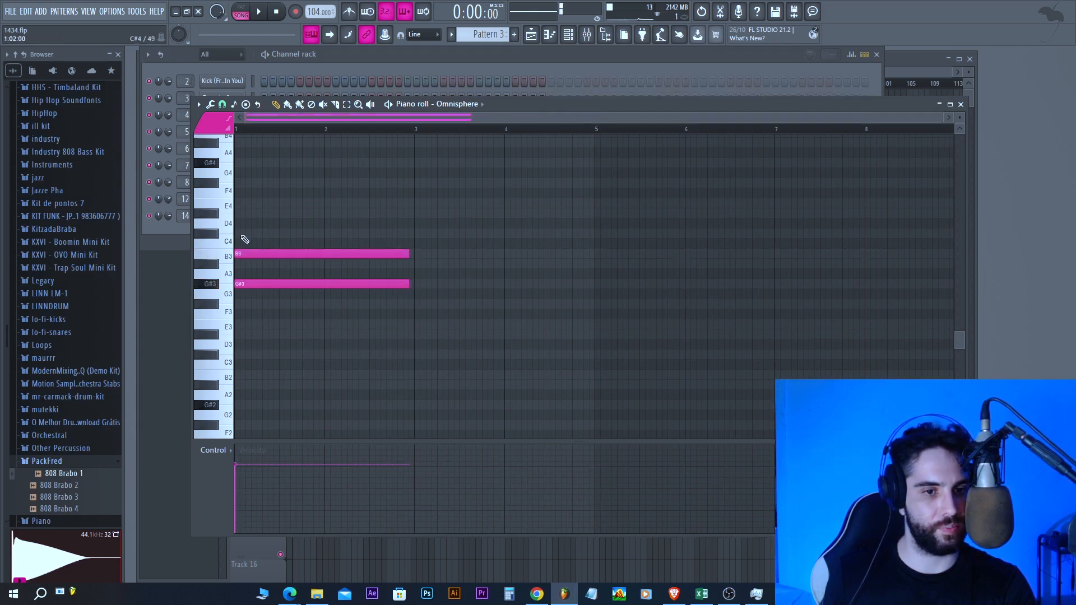
pyautogui.click(250, 214)
pyautogui.press('l')
# - Transpose the whole chord up one octave and play it back
pyautogui.hotkey('ctrl', 'Up')
pyautogui.press('space')
pyautogui.scroll(3, 359, 335)
pyautogui.press('space')
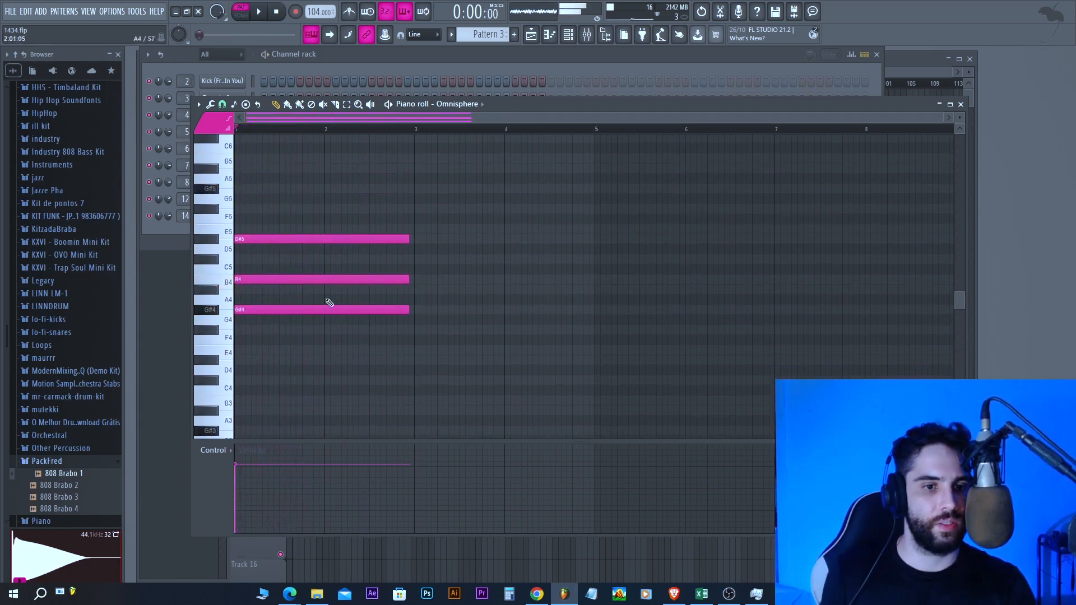
pyautogui.press('space')
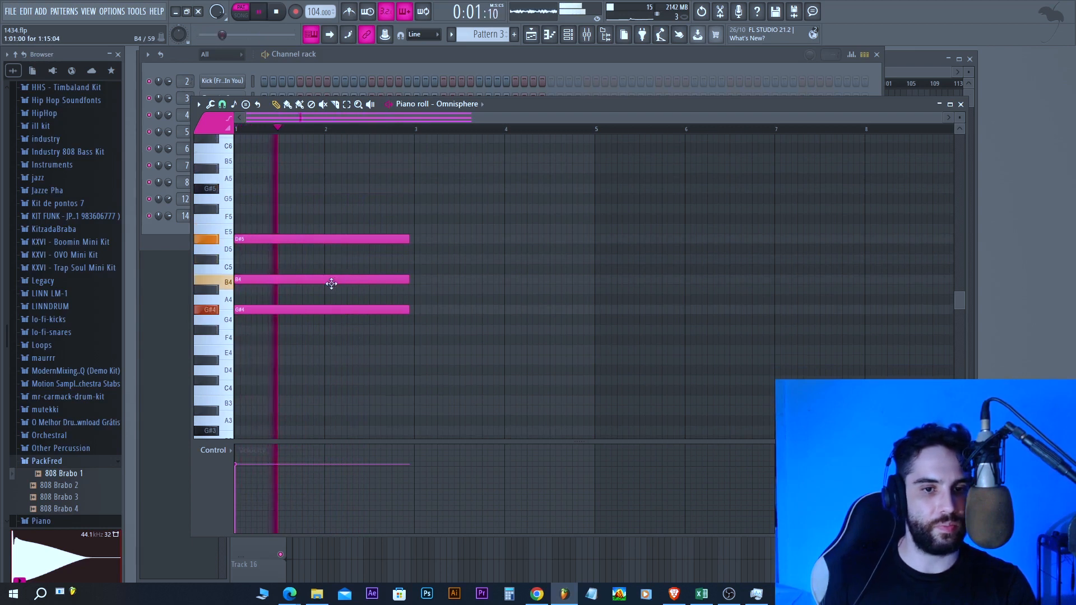
pyautogui.press('space')
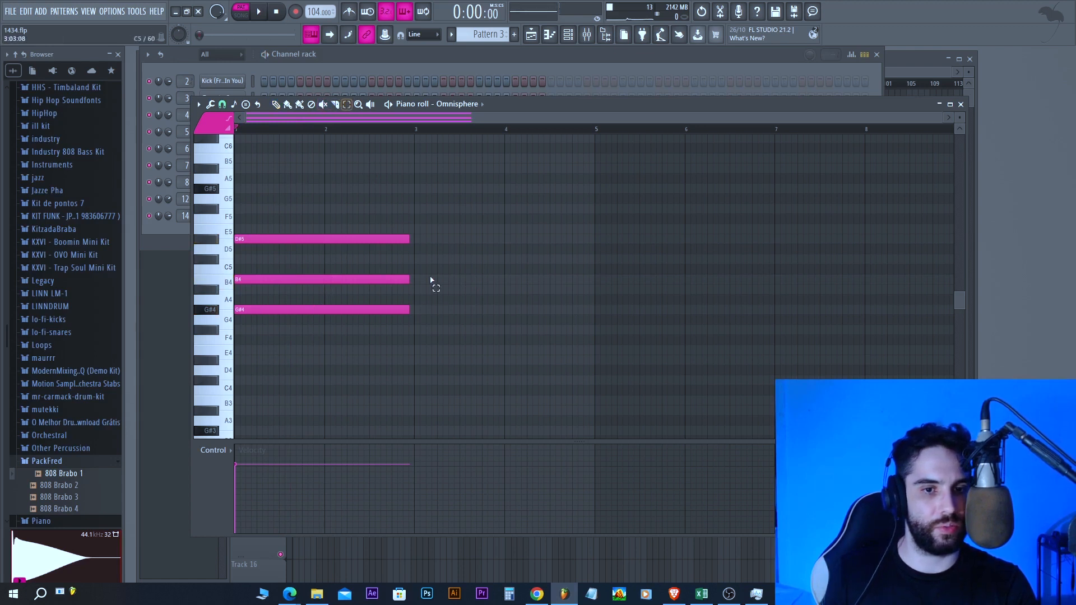
# - Select the chord's notes singly and together to examine the intervals between G#4, B4 and D#5
pyautogui.moveTo(430, 311)
pyautogui.mouseDown()
pyautogui.moveTo(362, 295)
pyautogui.moveTo(448, 320)
pyautogui.mouseUp()
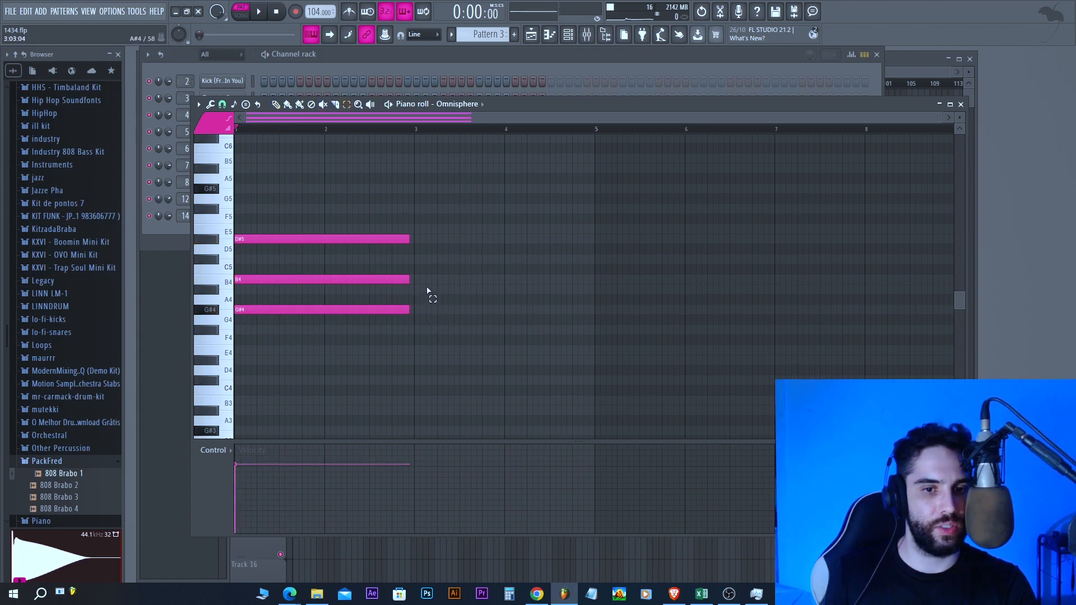
pyautogui.moveTo(281, 302); pyautogui.dragTo(281, 303)
pyautogui.moveTo(425, 306)
pyautogui.mouseDown()
pyautogui.moveTo(401, 317)
pyautogui.moveTo(419, 291)
pyautogui.mouseUp()
pyautogui.moveTo(339, 306); pyautogui.dragTo(394, 245)
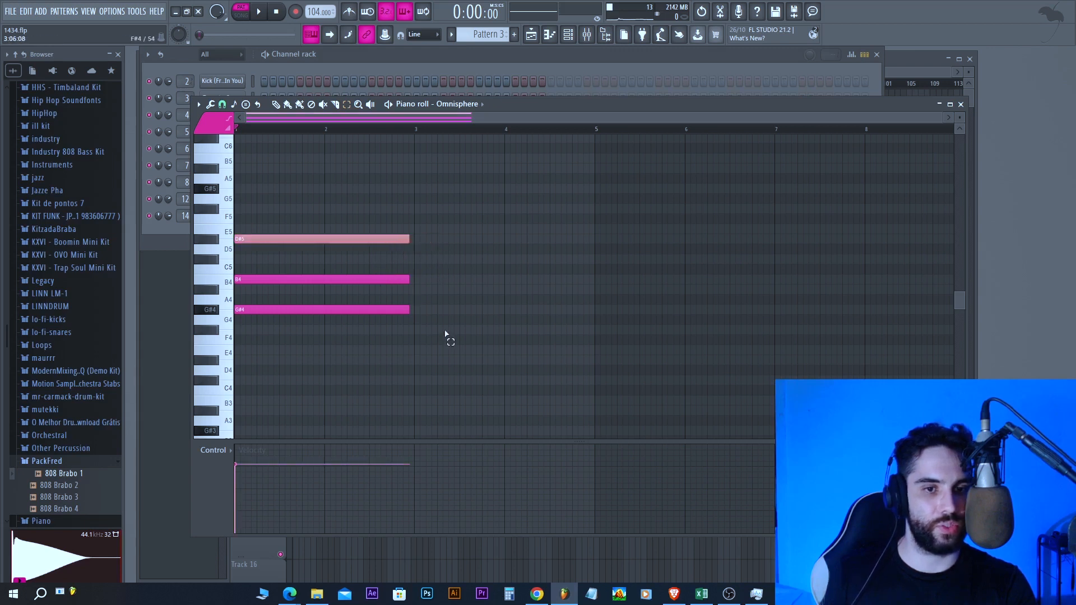
pyautogui.moveTo(444, 330); pyautogui.dragTo(259, 204)
pyautogui.moveTo(288, 312); pyautogui.dragTo(261, 310)
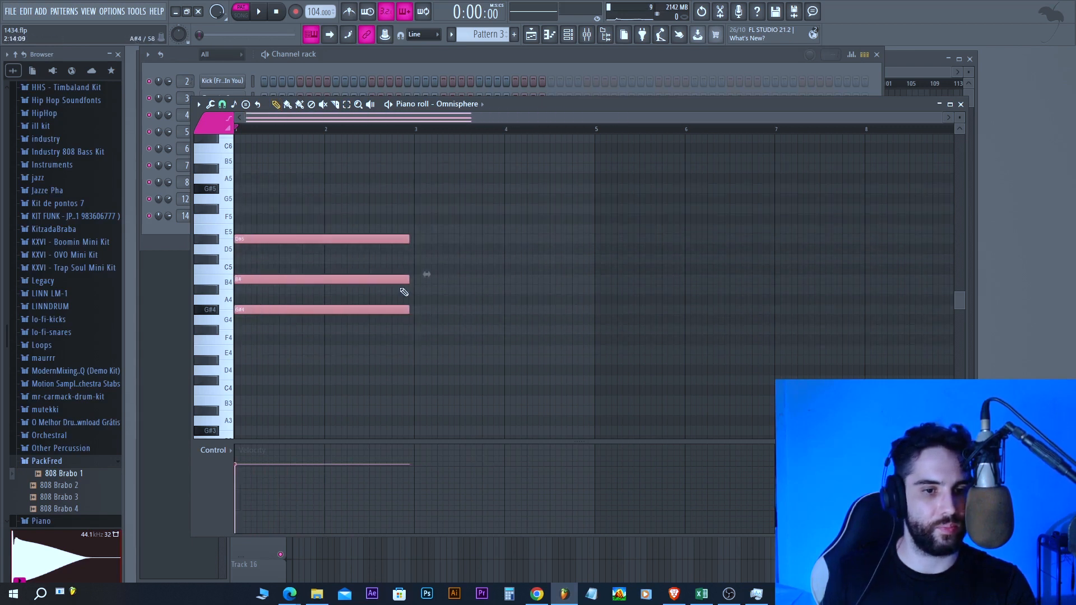
# - Play back the chord and sound its middle note on its own
pyautogui.press('space')
pyautogui.press('space')
pyautogui.click(485, 275)
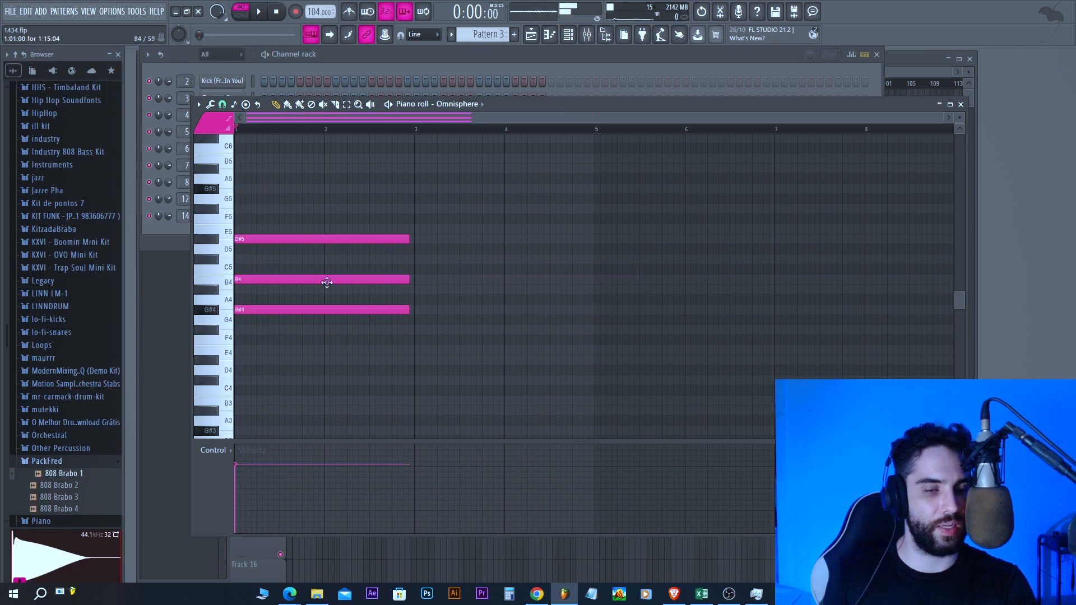
pyautogui.moveTo(267, 279)
pyautogui.mouseDown()
pyautogui.moveTo(264, 268)
pyautogui.moveTo(287, 282)
pyautogui.mouseUp()
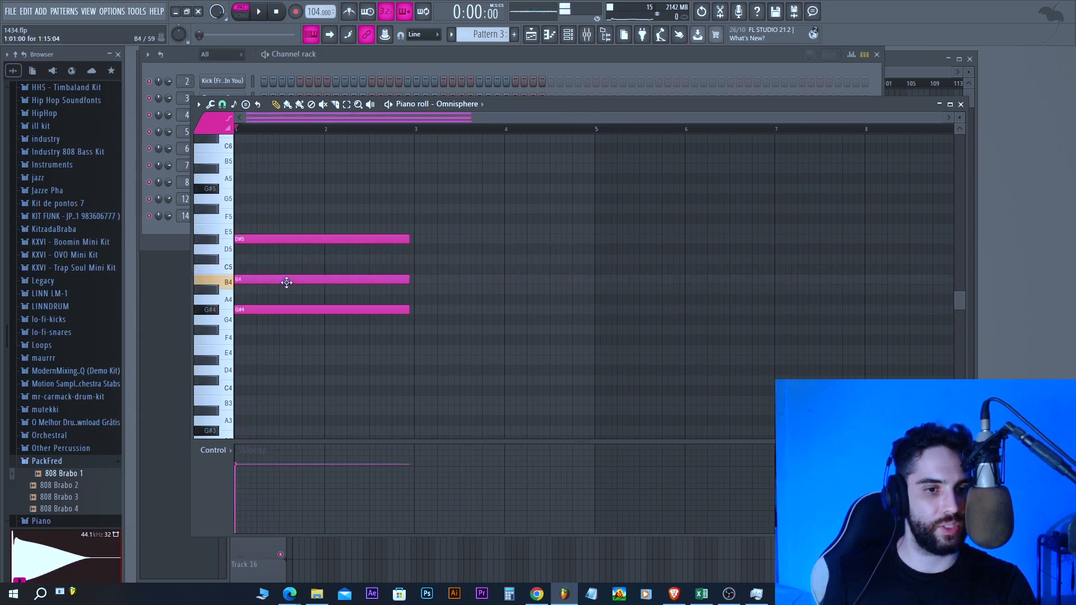
pyautogui.press('space')
pyautogui.press('space')
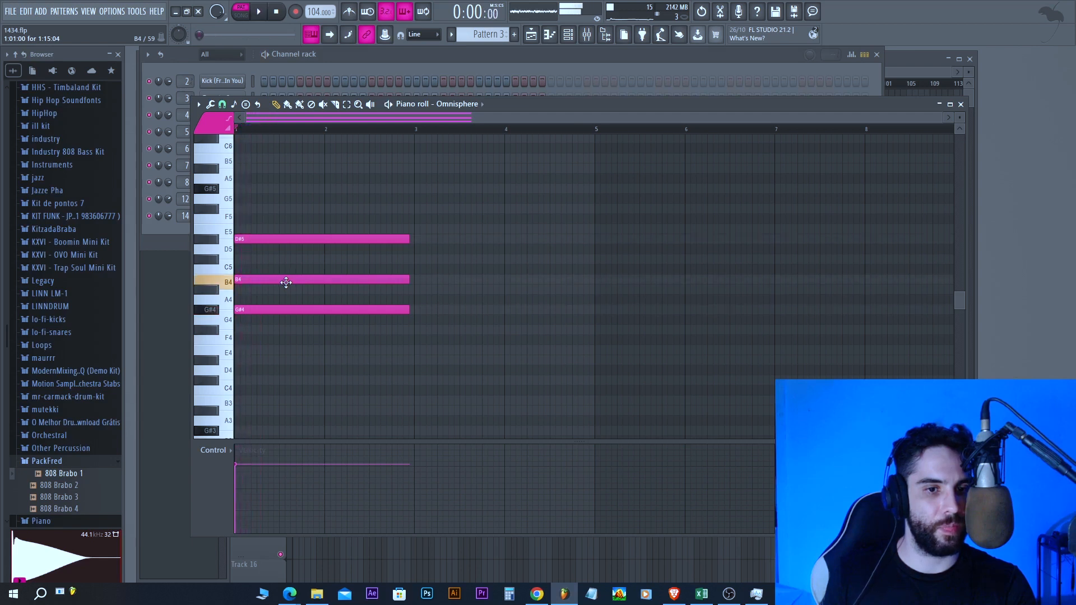
# - Audition the chord with its middle note raised to C5, and restore that note to B4
pyautogui.moveTo(287, 282); pyautogui.dragTo(280, 271)
pyautogui.press('space')
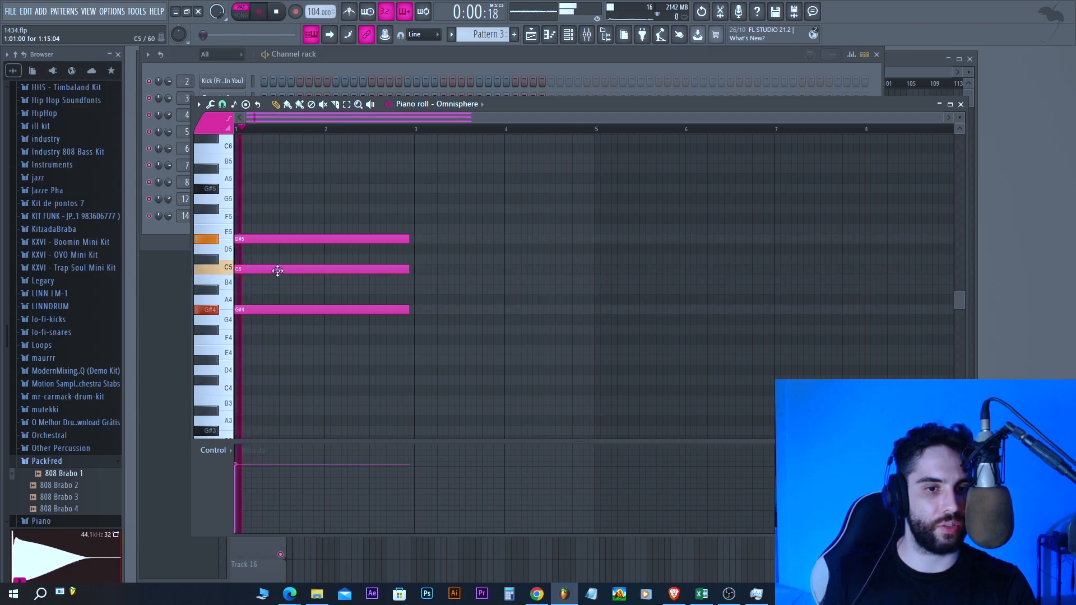
pyautogui.press('space')
pyautogui.moveTo(278, 270); pyautogui.dragTo(288, 277)
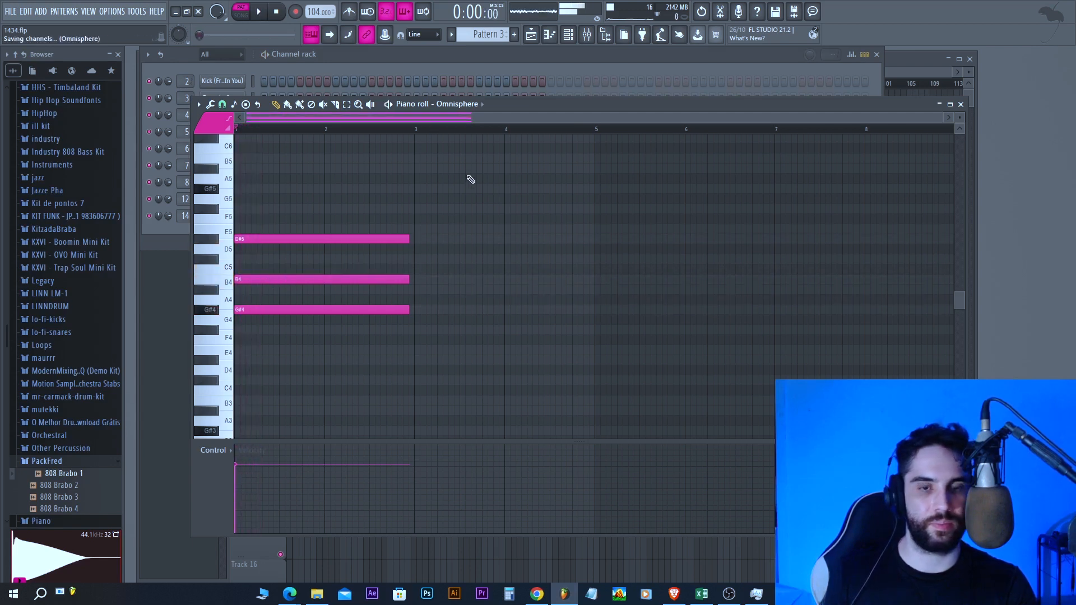
# - Turn on the metronome and shorten all three chord notes to a duration of about 0:09:06
pyautogui.press('space')
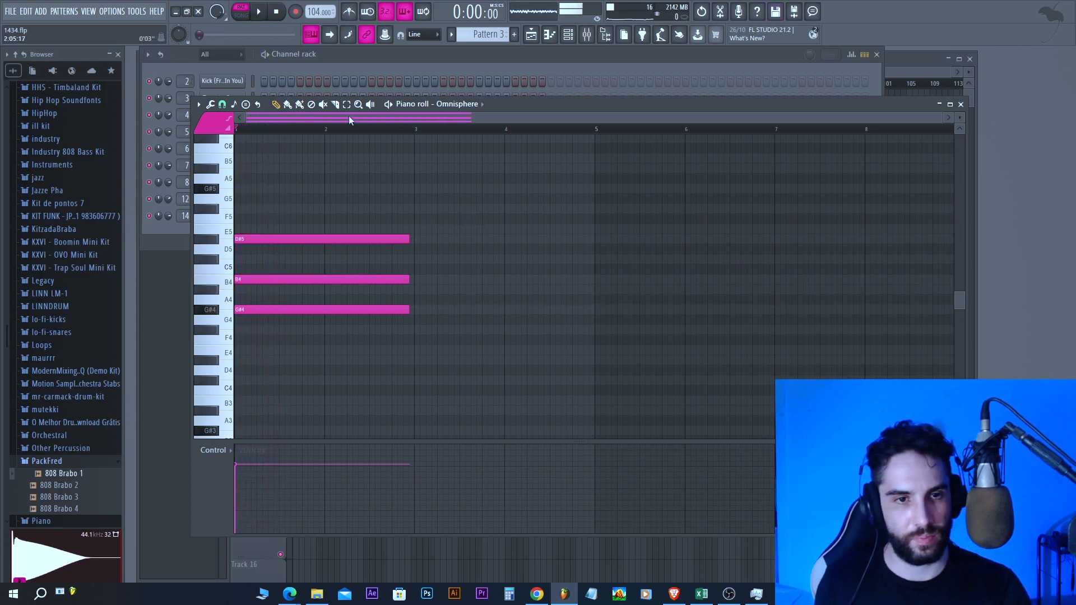
pyautogui.press('space')
pyautogui.press('space')
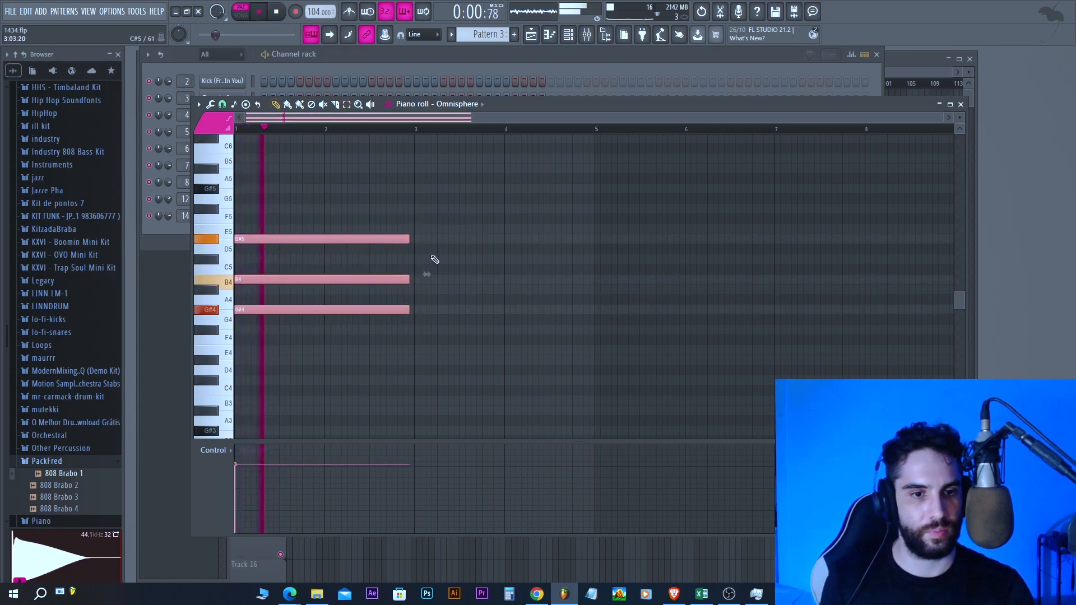
pyautogui.click(348, 11)
pyautogui.press('space')
pyautogui.moveTo(406, 242); pyautogui.dragTo(300, 241)
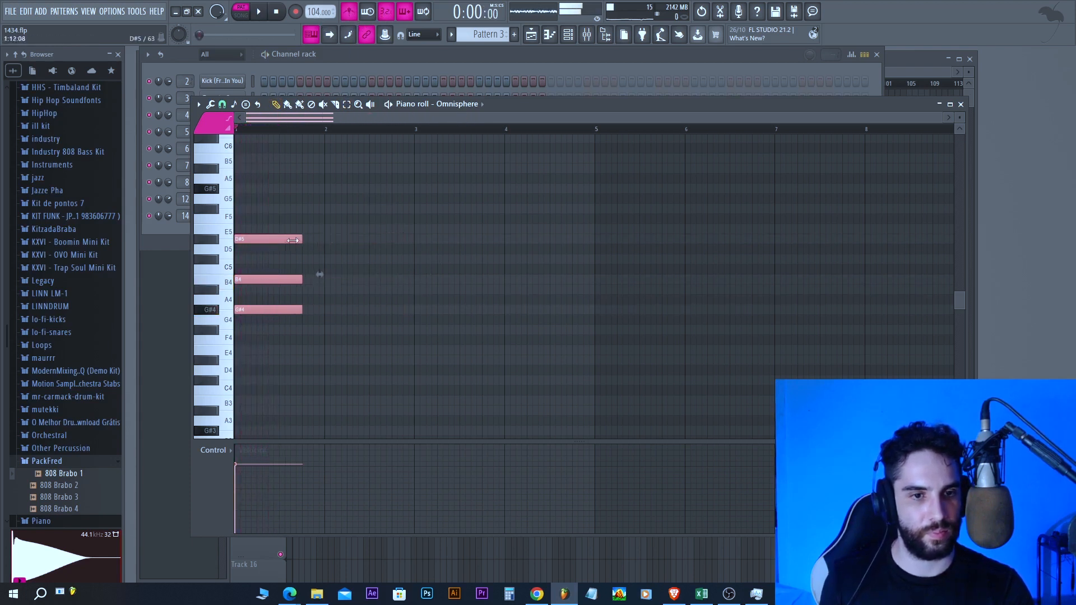
pyautogui.press('space')
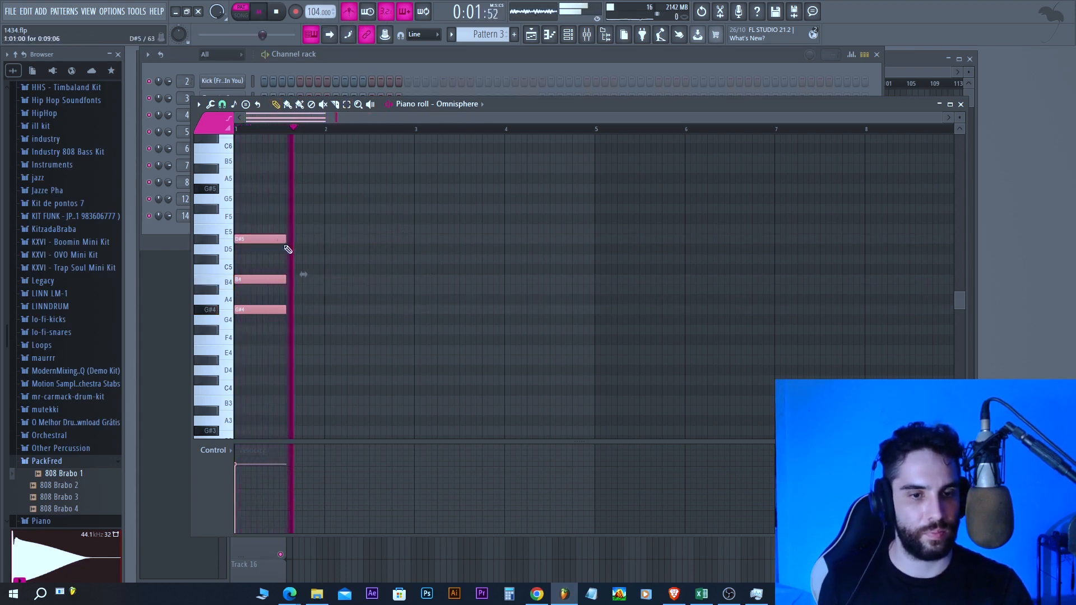
# - Build a second chord of E4, G#4 and B4 at bar 3 with the same note length, and play it back
pyautogui.keyDown('shift'); pyautogui.moveTo(262, 311); pyautogui.dragTo(443, 338); pyautogui.keyUp('shift')
pyautogui.press('space')
pyautogui.click(477, 323)
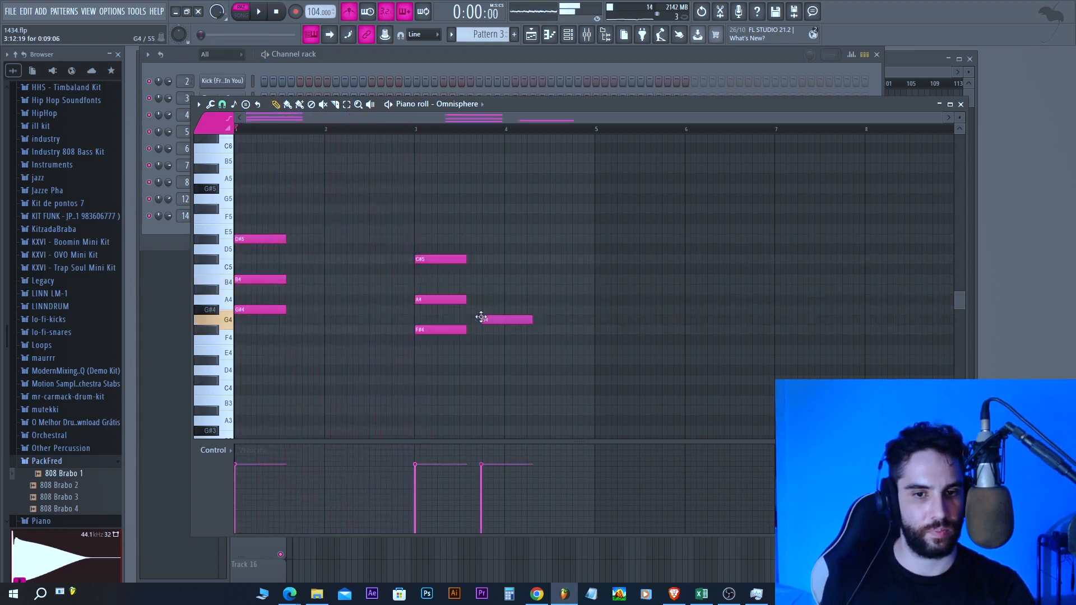
pyautogui.moveTo(429, 346); pyautogui.dragTo(430, 350)
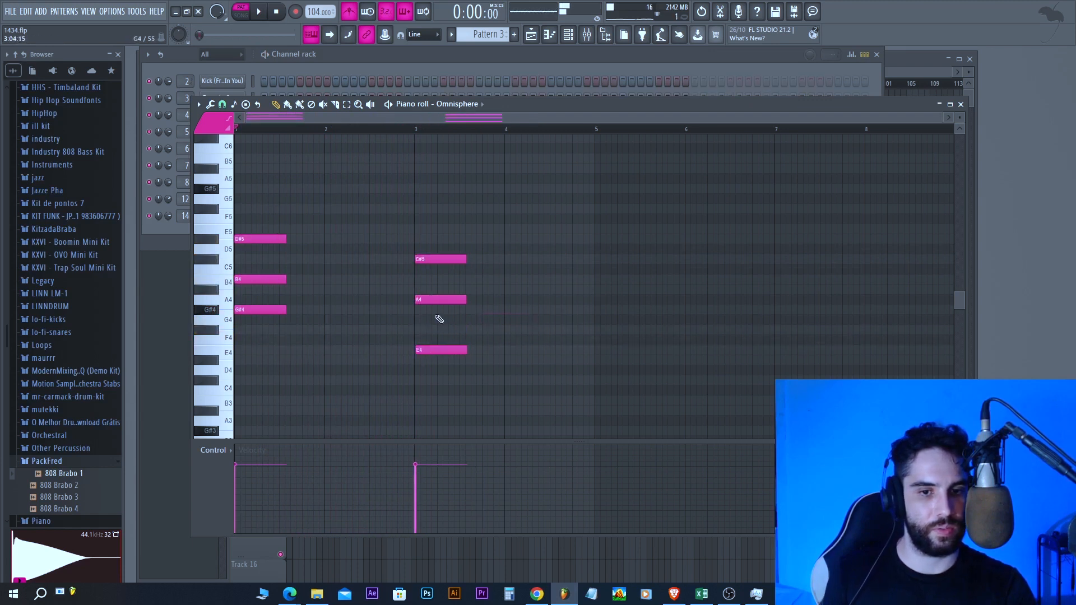
pyautogui.moveTo(441, 260); pyautogui.dragTo(442, 281)
pyautogui.press('space')
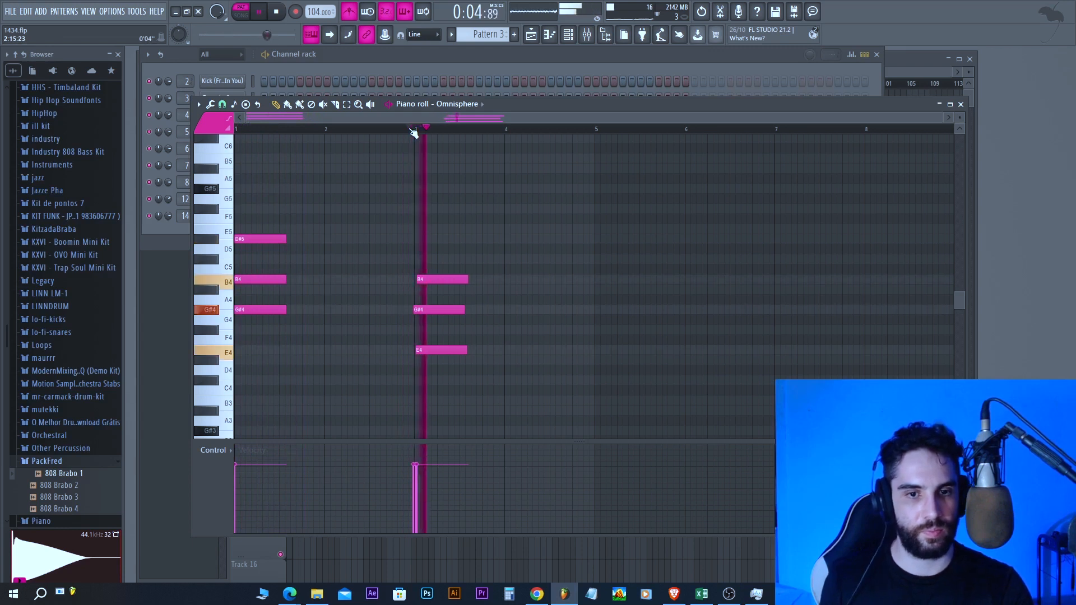
pyautogui.doubleClick(436, 281)
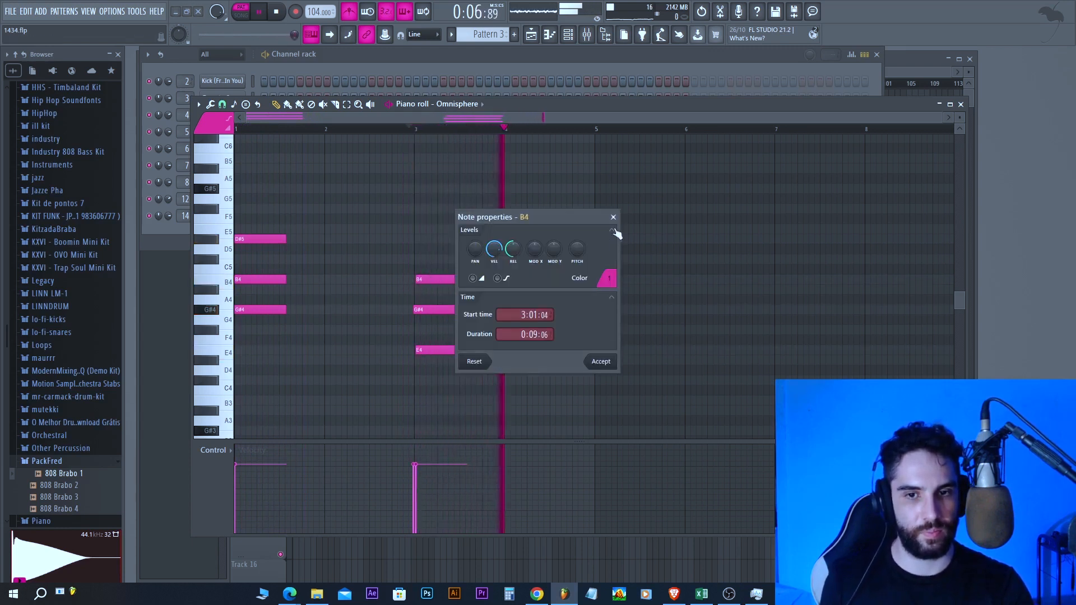
pyautogui.press('Escape')
pyautogui.press('space')
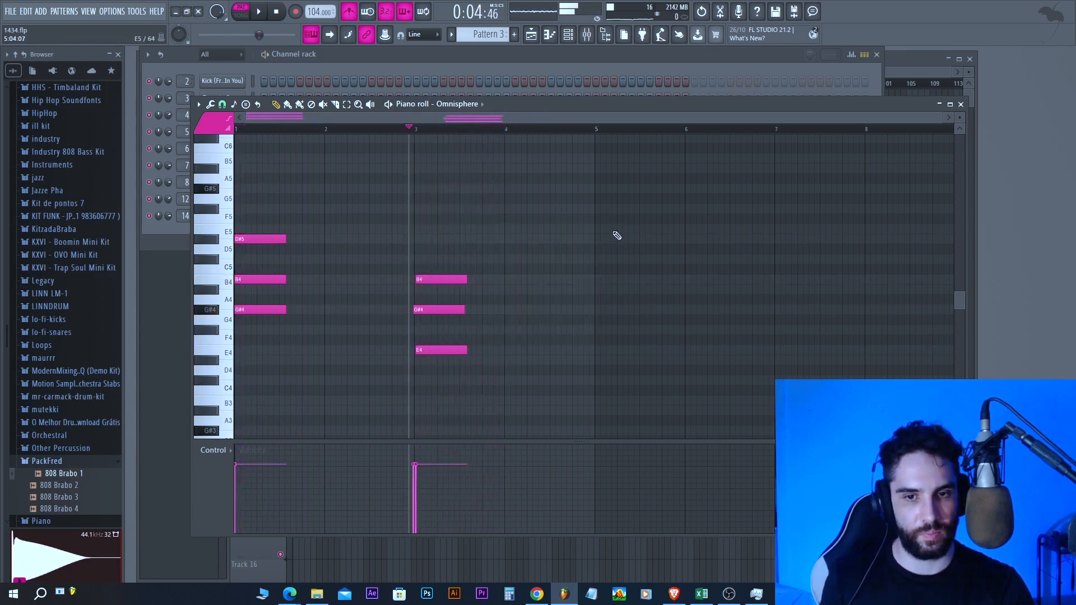
# - Add a third chord of F#4, A#4 and C#5 at bar 5 and play the progression
pyautogui.click(596, 330)
pyautogui.click(597, 259)
pyautogui.press('space')
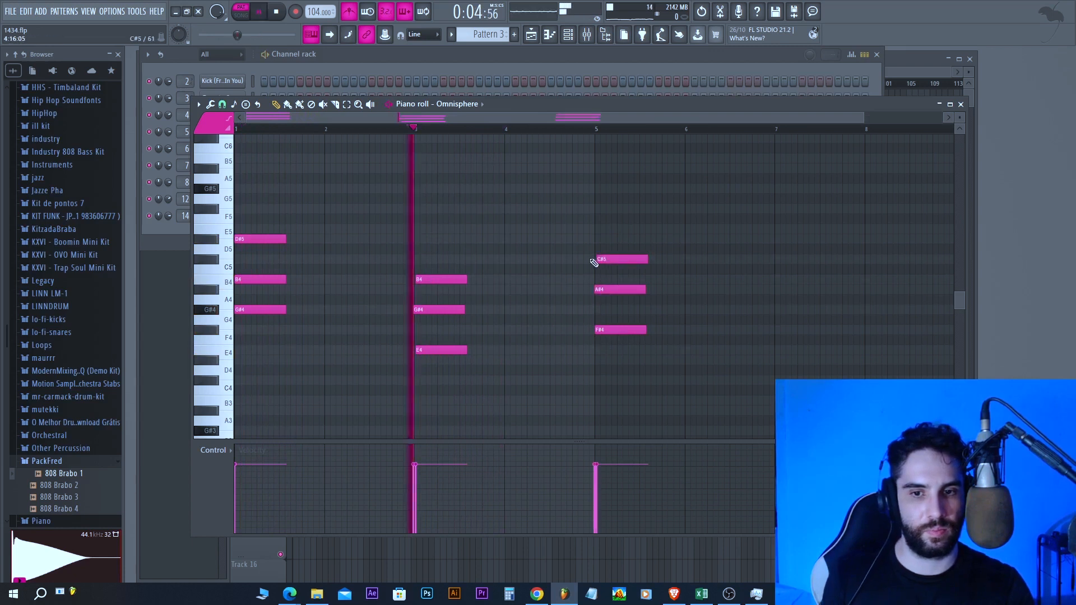
# - Quantize the chord notes to the grid and set the project tempo to 110
pyautogui.click(198, 105)
pyautogui.click(227, 175)
pyautogui.moveTo(320, 12); pyautogui.dragTo(319, 5)
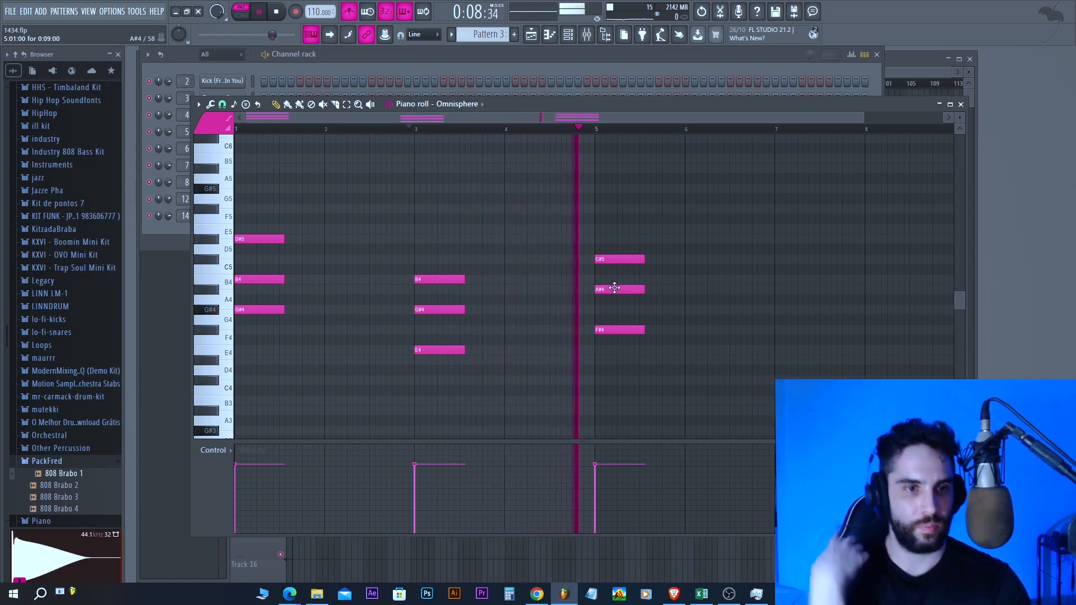
pyautogui.click(177, 230)
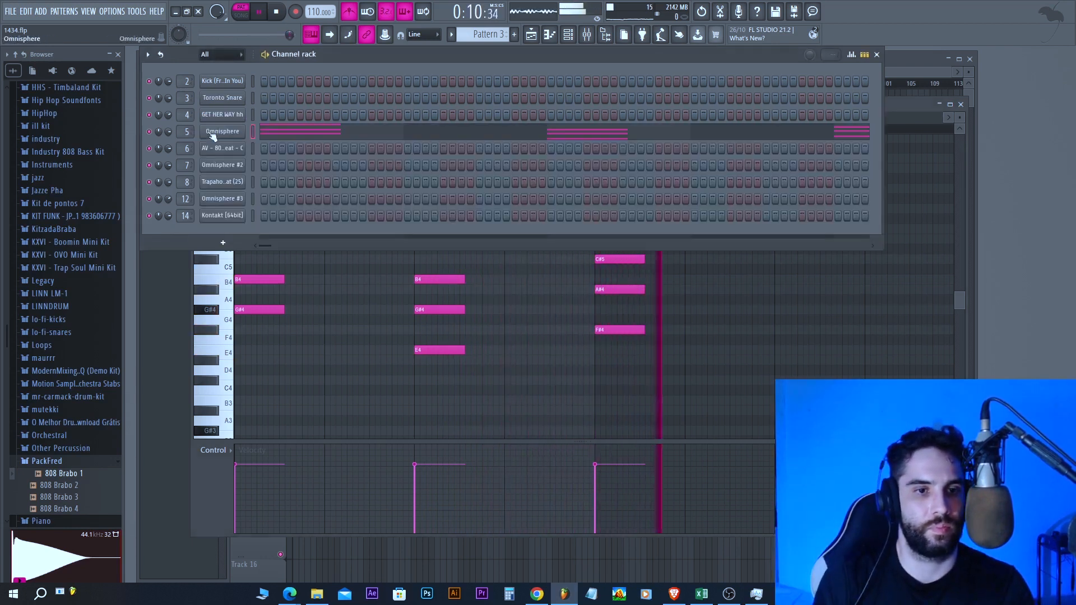
pyautogui.press('space')
pyautogui.click(531, 35)
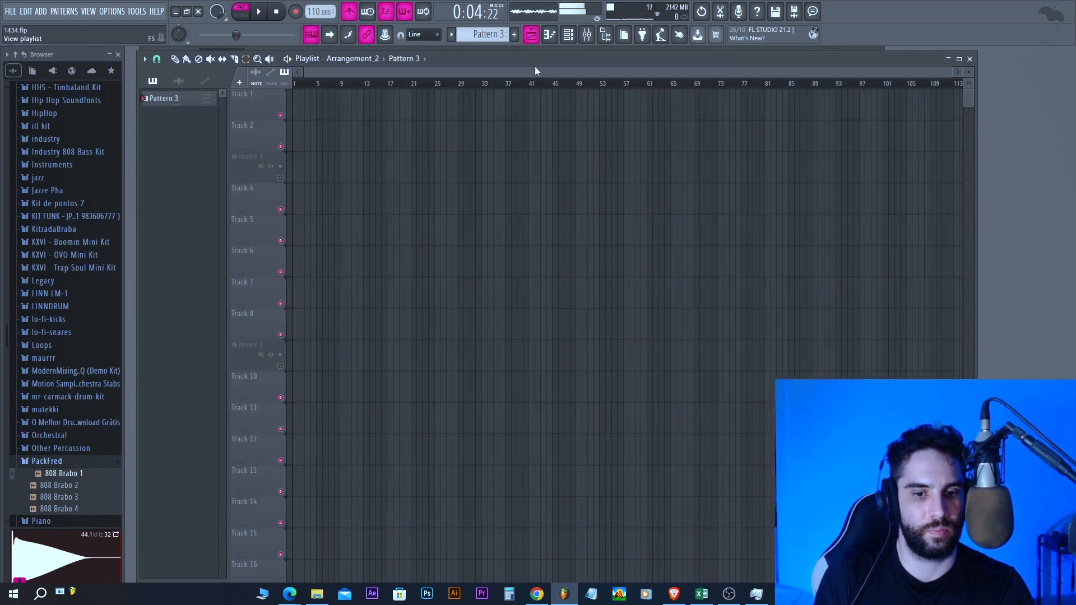
pyautogui.press('space')
pyautogui.press('F6')
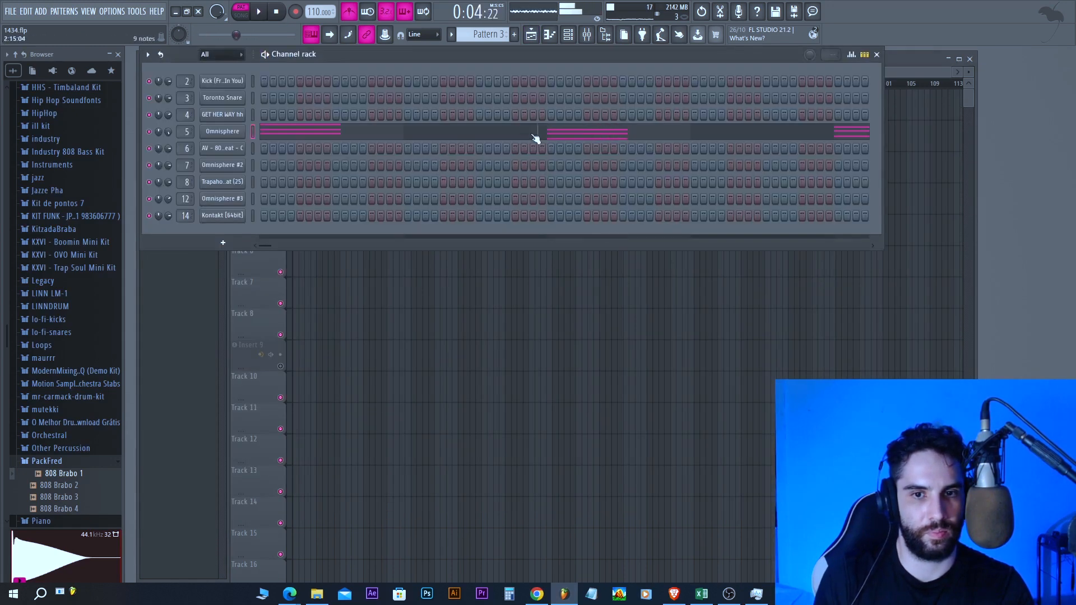
# - Reopen the Omnisphere piano roll and add a fourth chord of G#4, B4 and D#5 at bar 7
pyautogui.click(535, 137)
pyautogui.press('space')
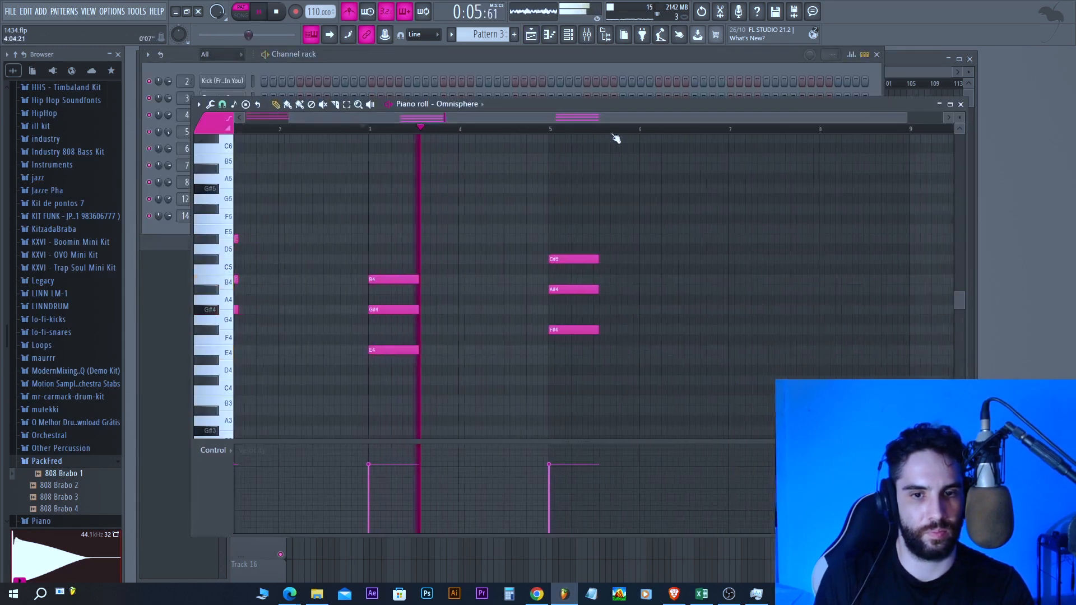
pyautogui.click(542, 128)
pyautogui.moveTo(567, 116); pyautogui.dragTo(637, 118)
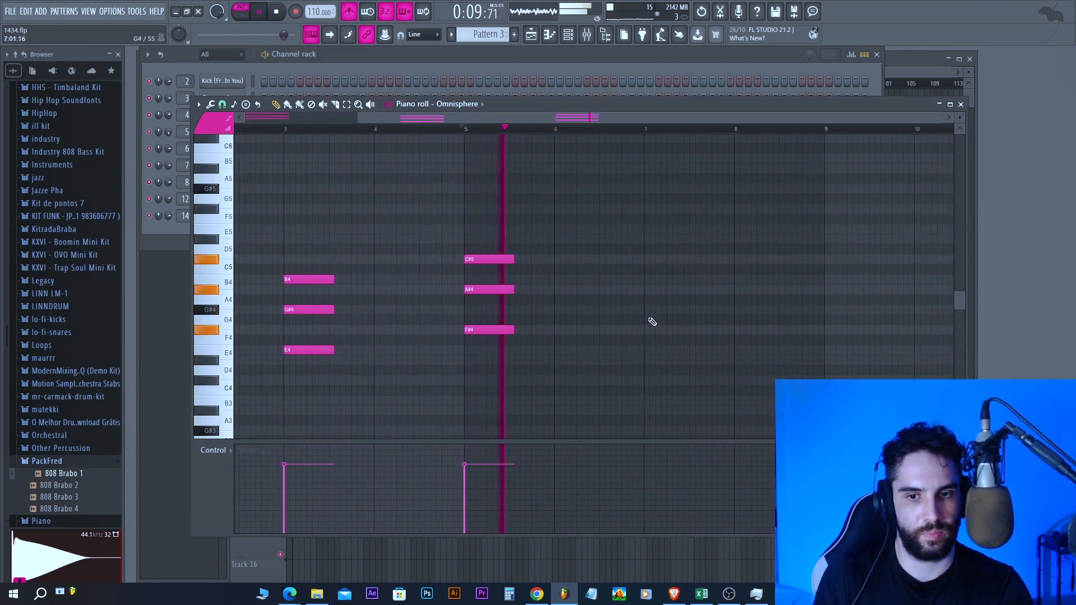
pyautogui.click(647, 310)
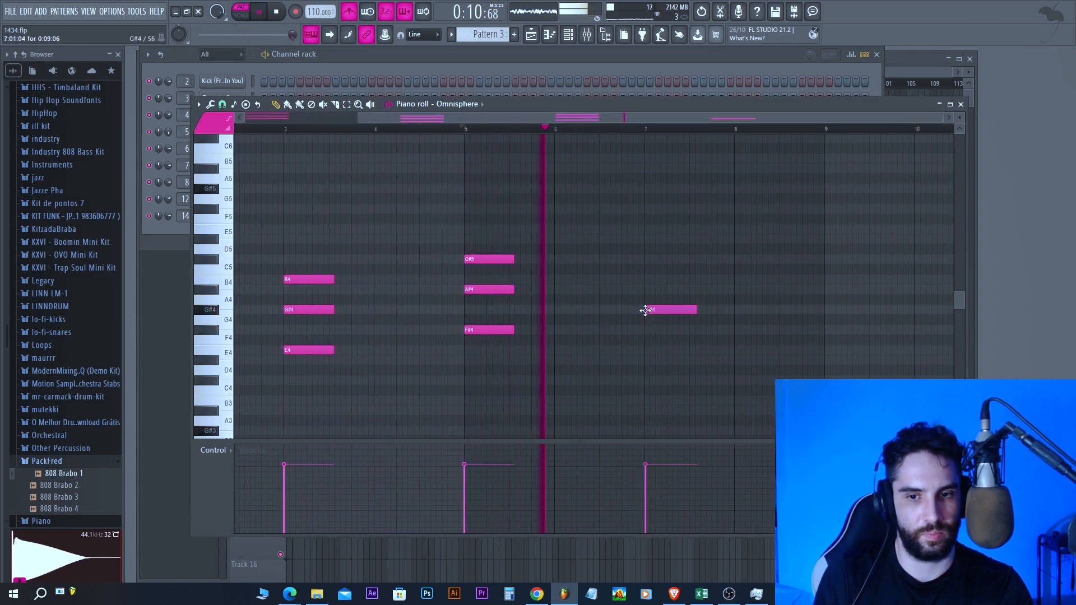
pyautogui.click(649, 279)
pyautogui.click(648, 239)
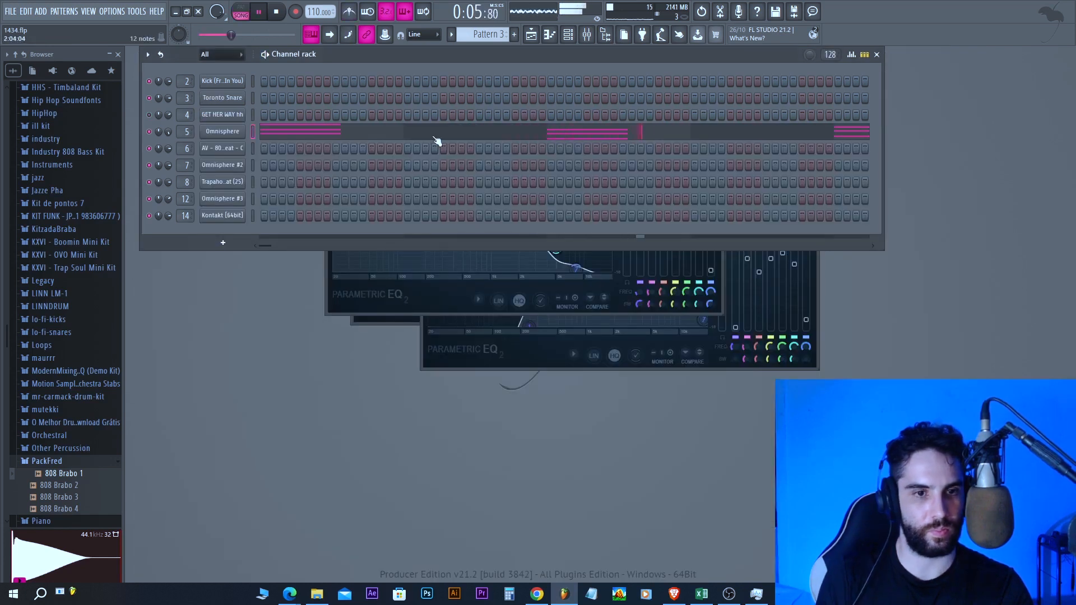
# - Copy the chord notes of the first Omnisphere channel and create a new empty pattern
pyautogui.click(253, 168)
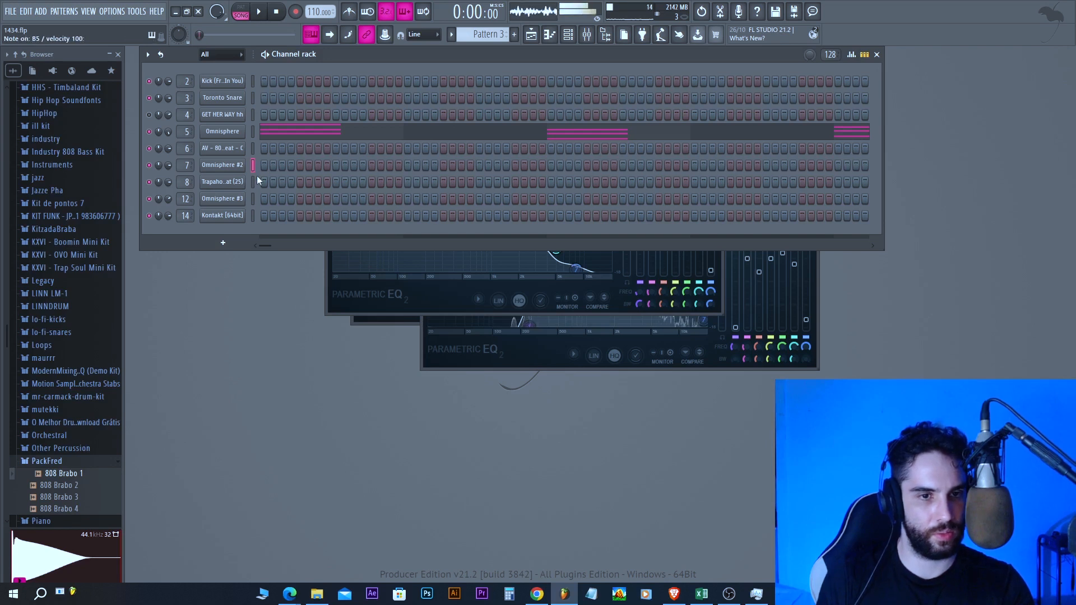
pyautogui.click(253, 132)
pyautogui.click(513, 37)
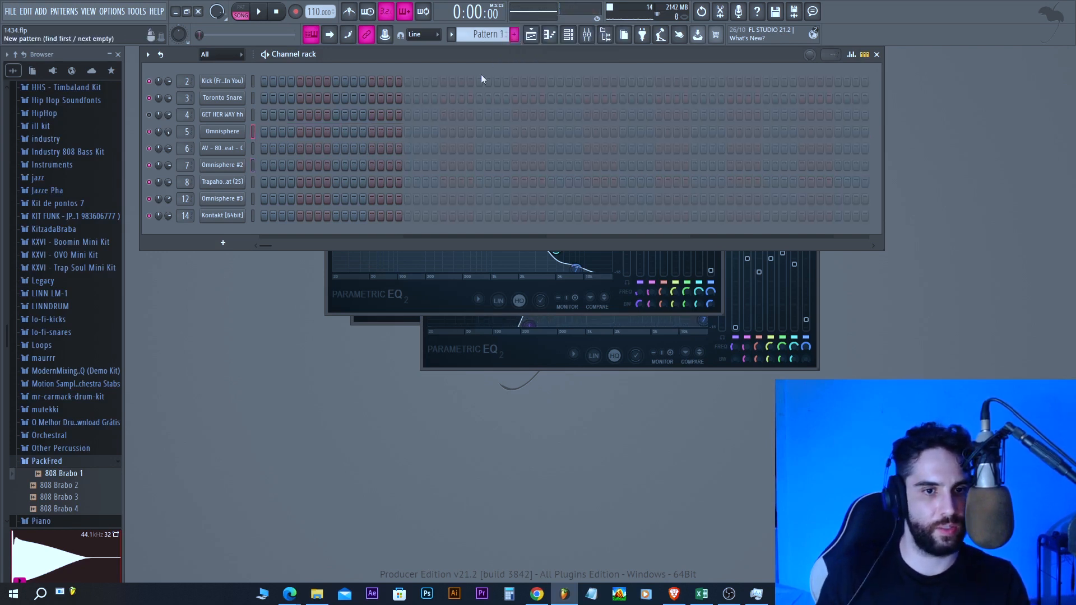
# - Paste the chords into the Omnisphere #2 channel and apply legato to all of its notes
pyautogui.click(255, 163)
pyautogui.hotkey('ctrl', 'v')
pyautogui.click(348, 169)
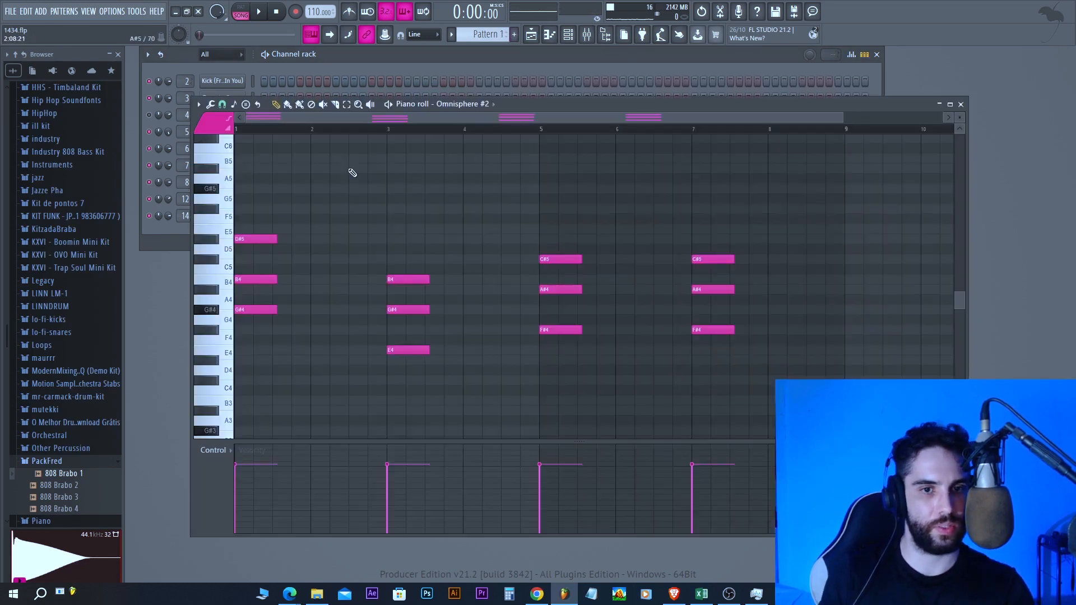
pyautogui.click(211, 105)
pyautogui.click(223, 137)
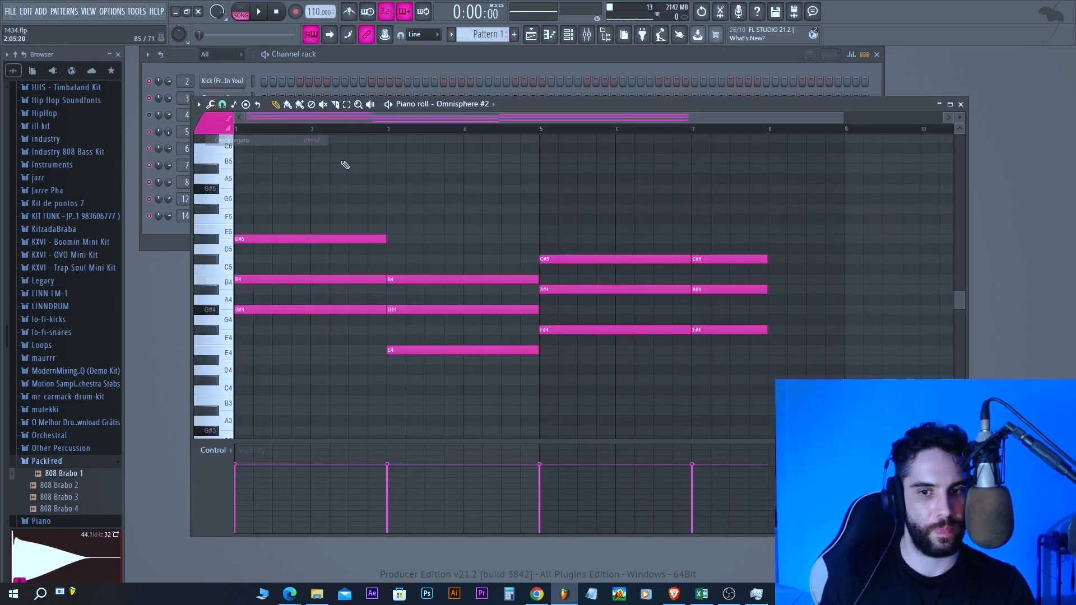
# - Extend the last chord in the Omnisphere #2 piano roll to the start of bar 9 and play the pattern
pyautogui.click(211, 105)
pyautogui.click(225, 138)
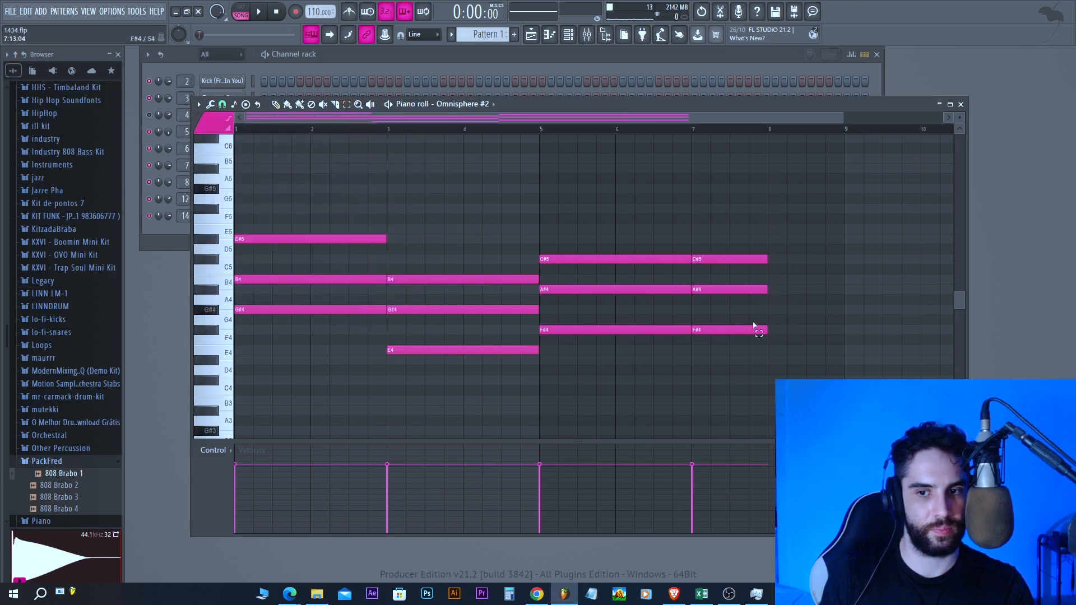
pyautogui.moveTo(776, 214); pyautogui.dragTo(708, 375)
pyautogui.press('space')
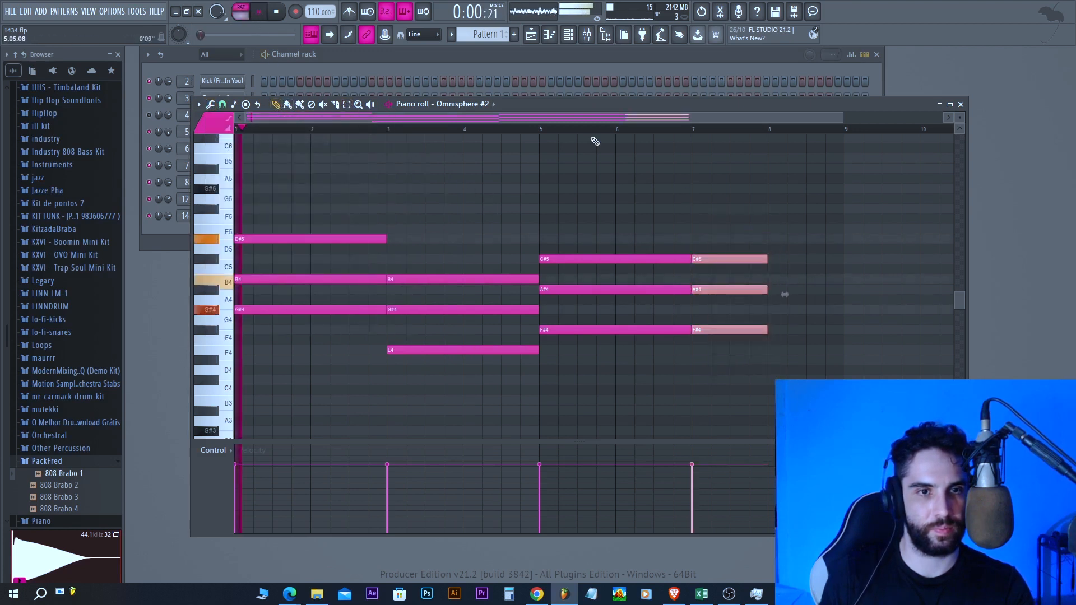
pyautogui.moveTo(768, 260); pyautogui.dragTo(846, 261)
pyautogui.click(581, 209)
pyautogui.rightClick(590, 211)
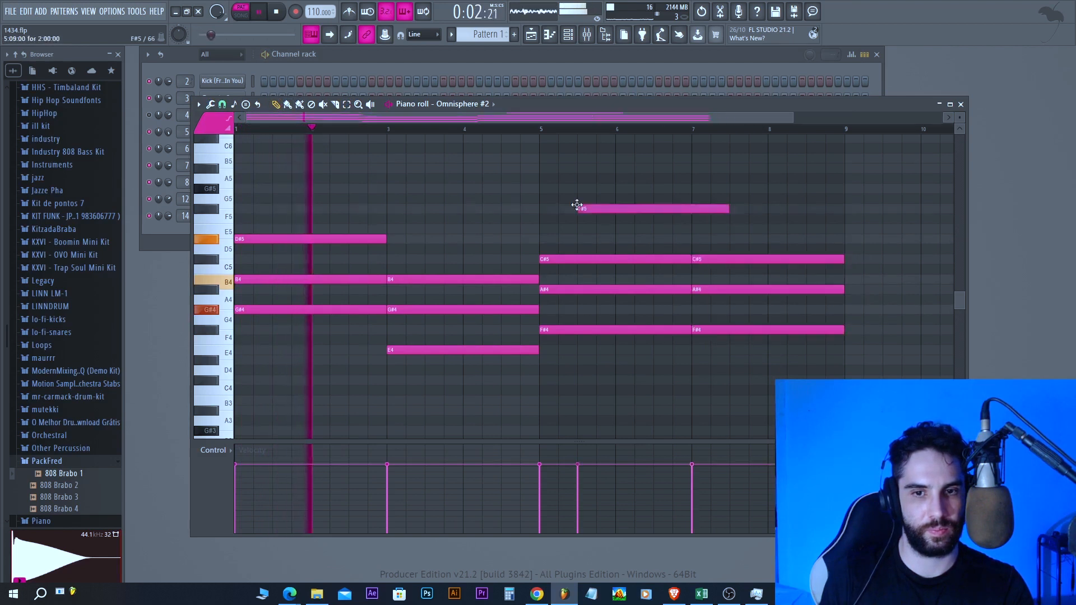
# - Place Pattern 1 at bar 1 on Track 2 of the playlist
pyautogui.click(531, 35)
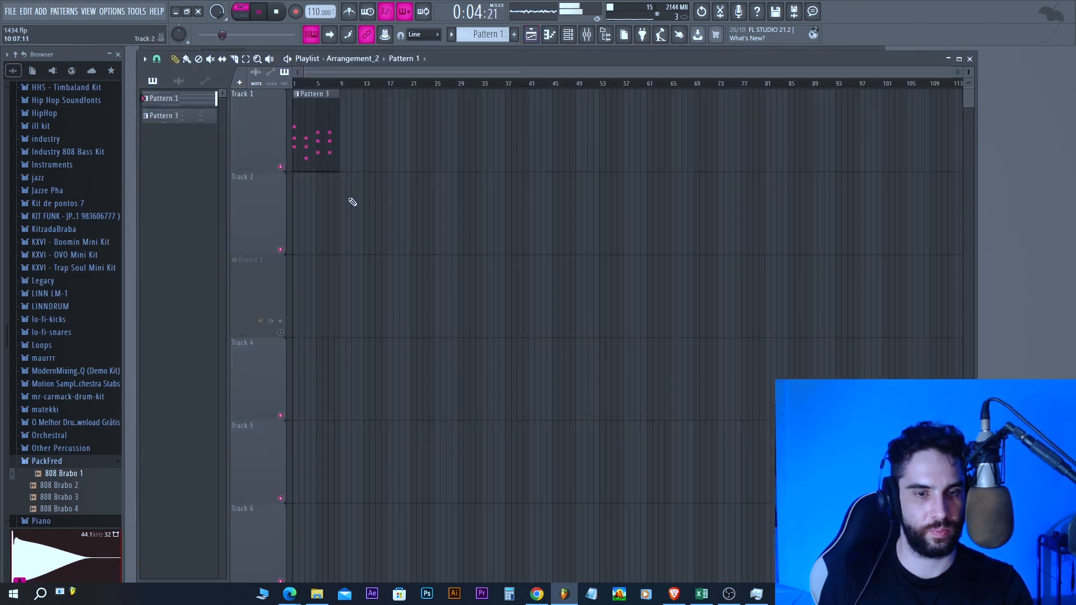
pyautogui.click(306, 201)
pyautogui.moveTo(969, 73); pyautogui.dragTo(968, 80)
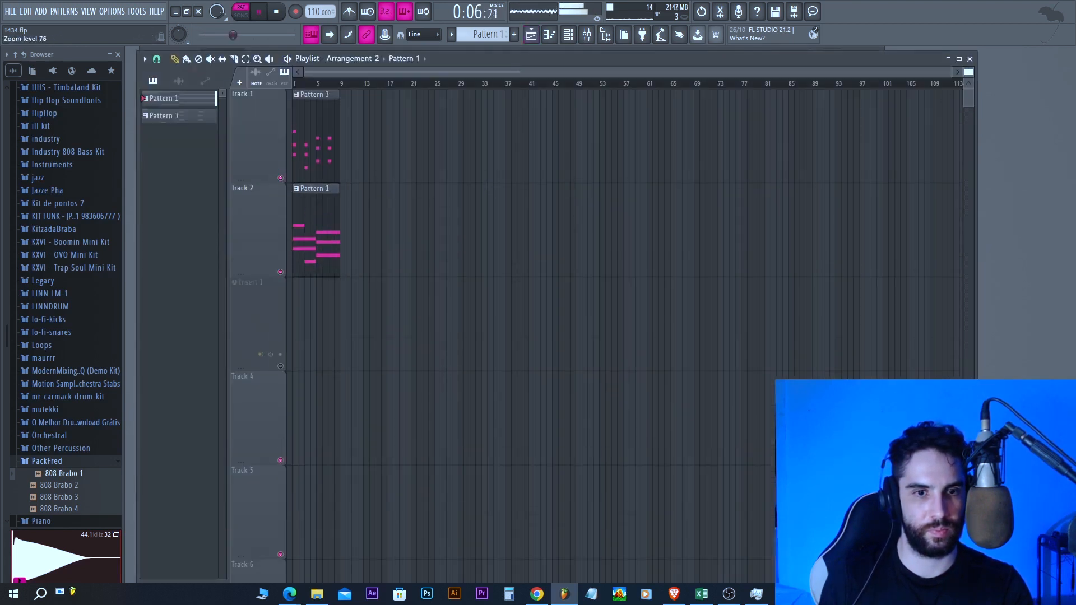
# - Review the Omnisphere #2 notes and the mixer levels during playback, then stop it
pyautogui.press('F6')
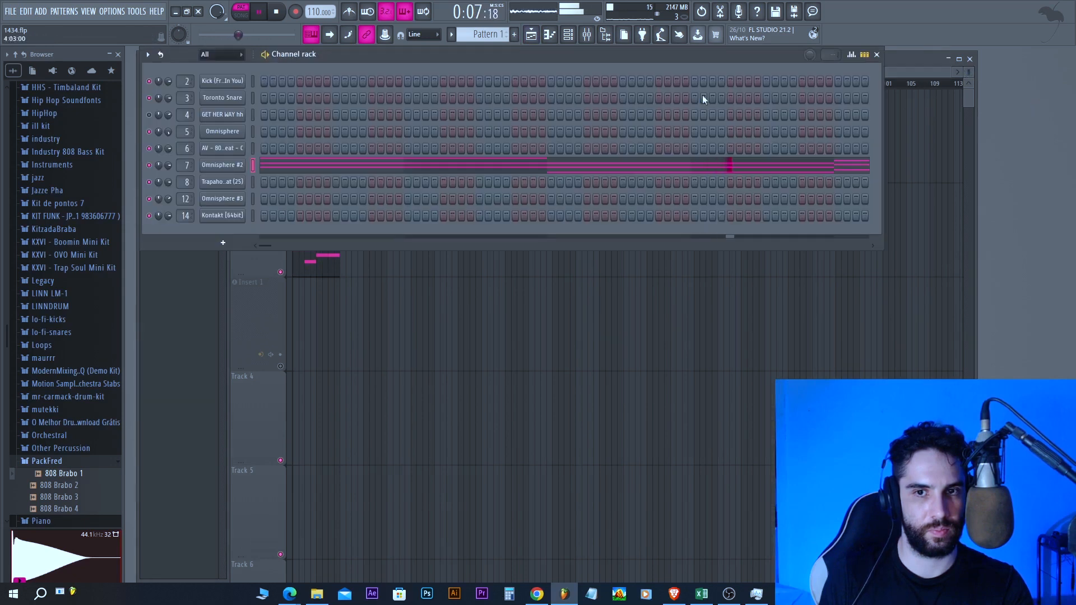
pyautogui.click(623, 168)
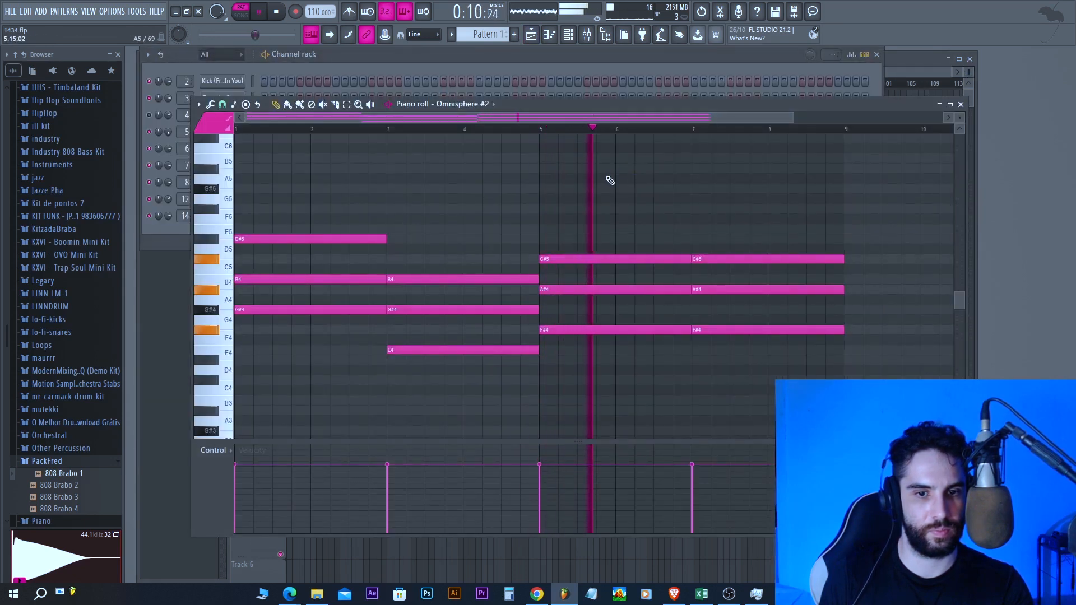
pyautogui.click(589, 36)
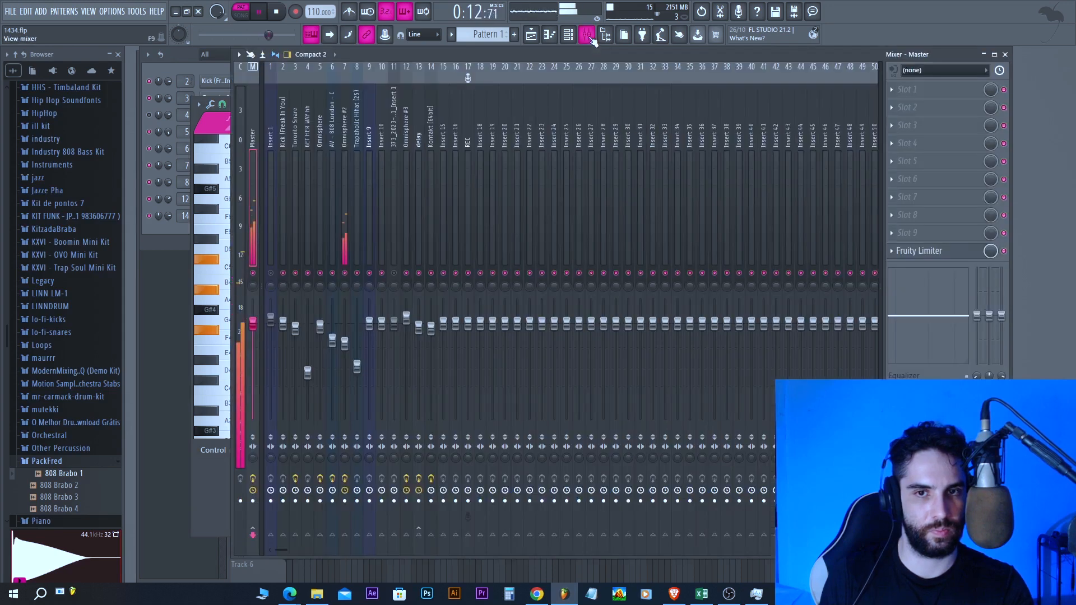
pyautogui.click(1005, 54)
pyautogui.press('F6')
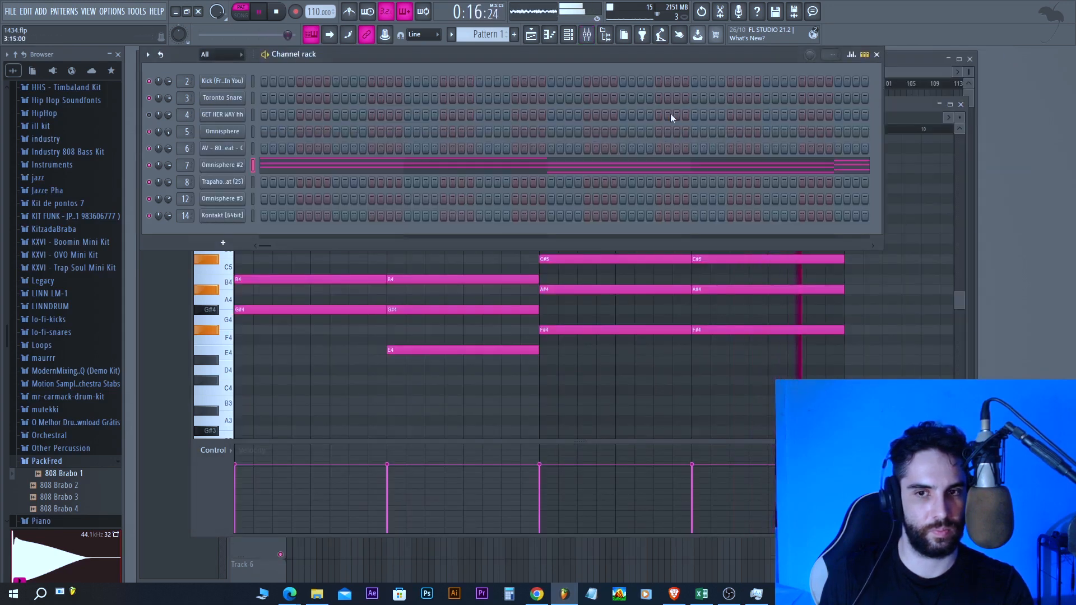
pyautogui.press('F9')
pyautogui.press('space')
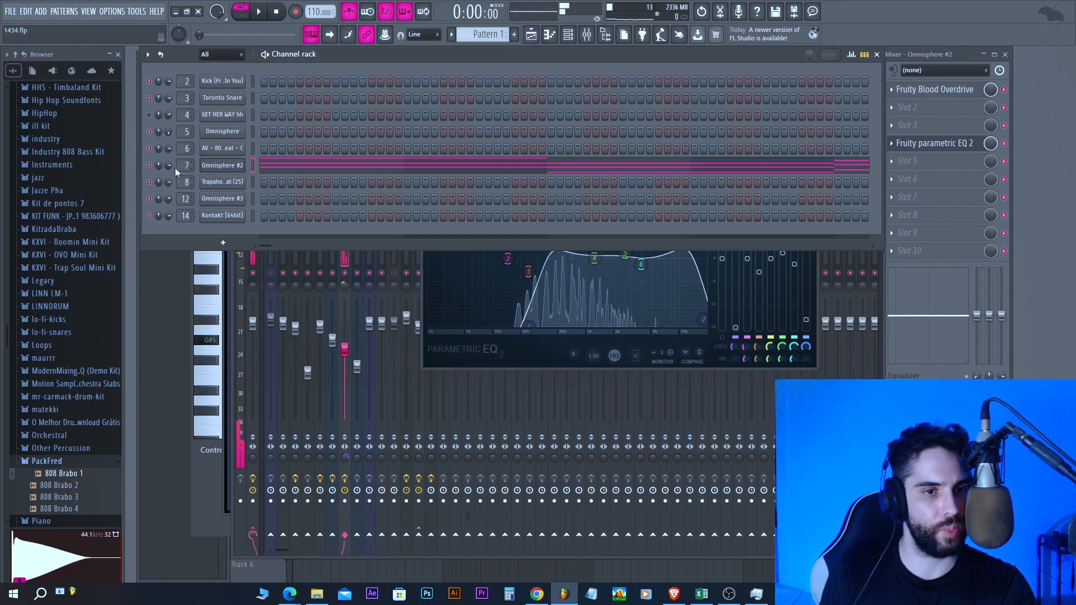
# - Create an automation clip for the Omnisphere #2 channel volume and choose a grid snap setting for the playlist
pyautogui.rightClick(169, 166)
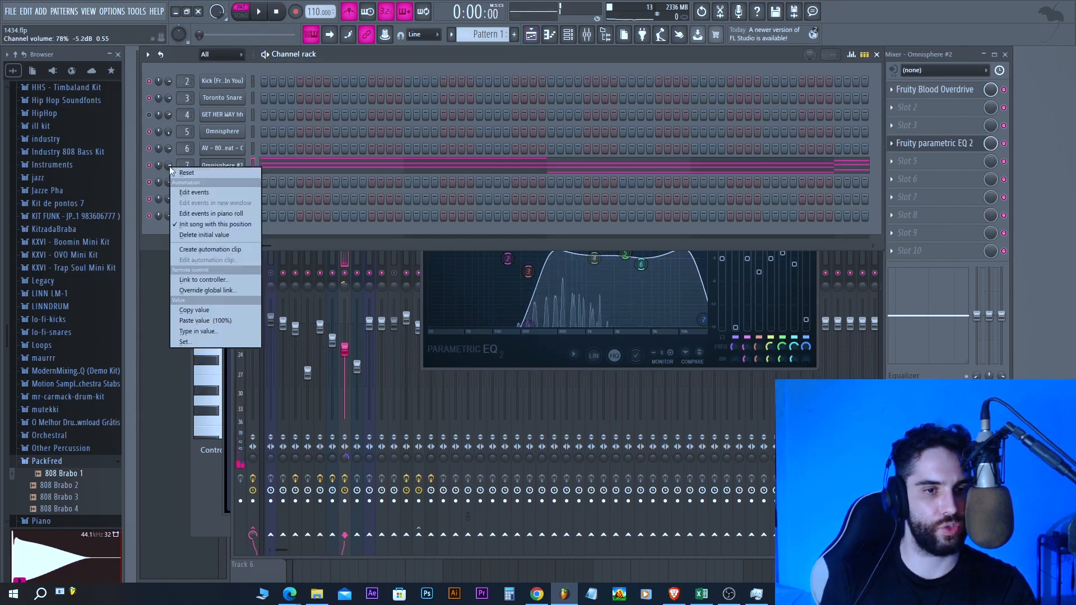
pyautogui.click(217, 249)
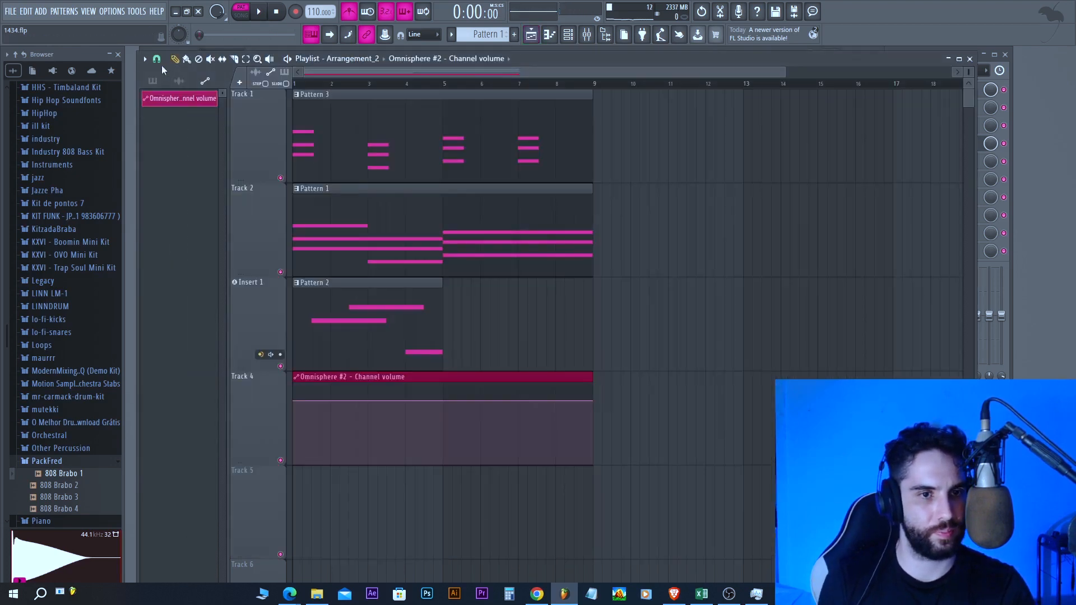
pyautogui.click(159, 61)
pyautogui.click(164, 218)
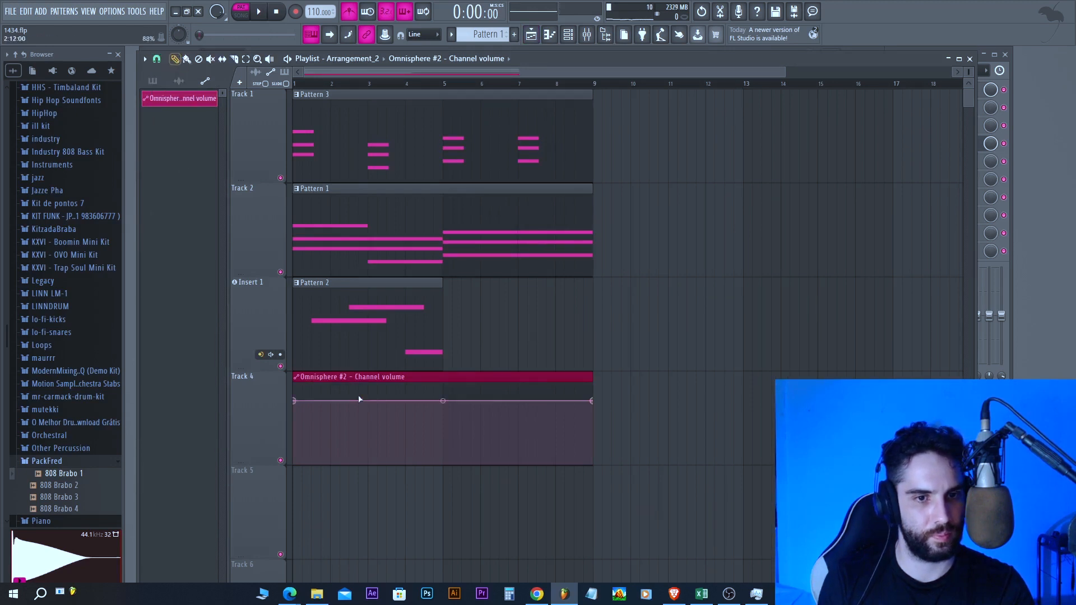
# - Shape the Omnisphere #2 volume automation into four two-bar ramps from zero to full, dropping back at bars 3, 5 and 7
pyautogui.moveTo(294, 400); pyautogui.dragTo(294, 479)
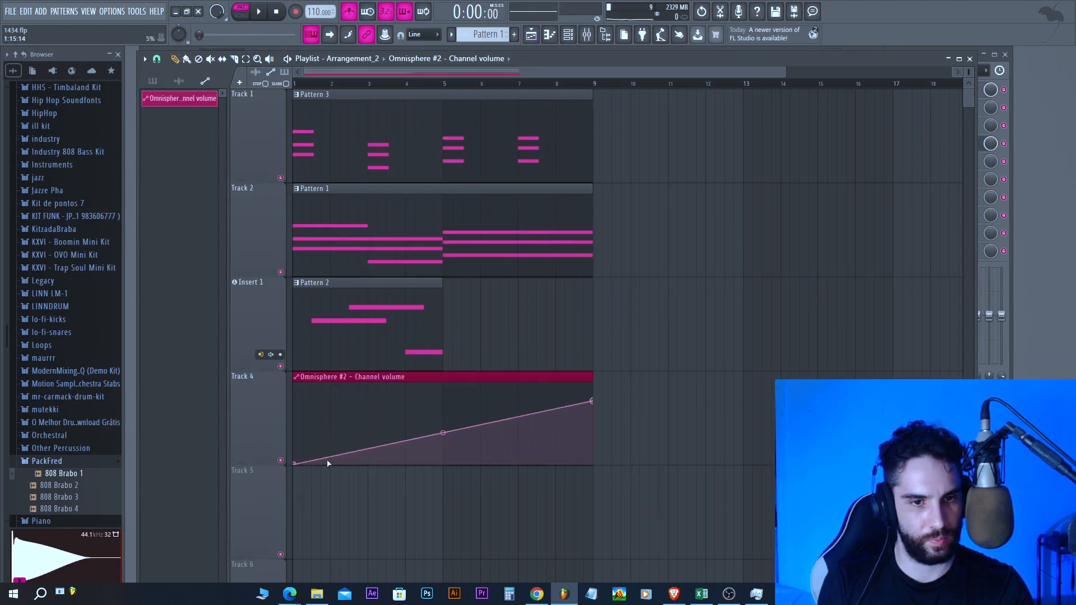
pyautogui.moveTo(374, 423); pyautogui.dragTo(372, 371)
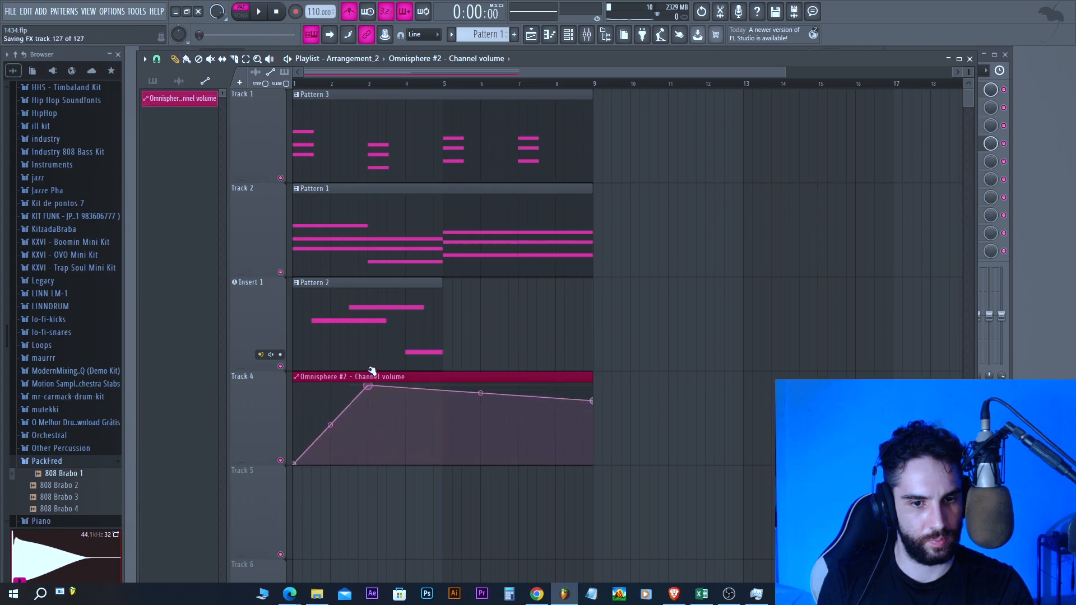
pyautogui.moveTo(371, 445); pyautogui.dragTo(348, 480)
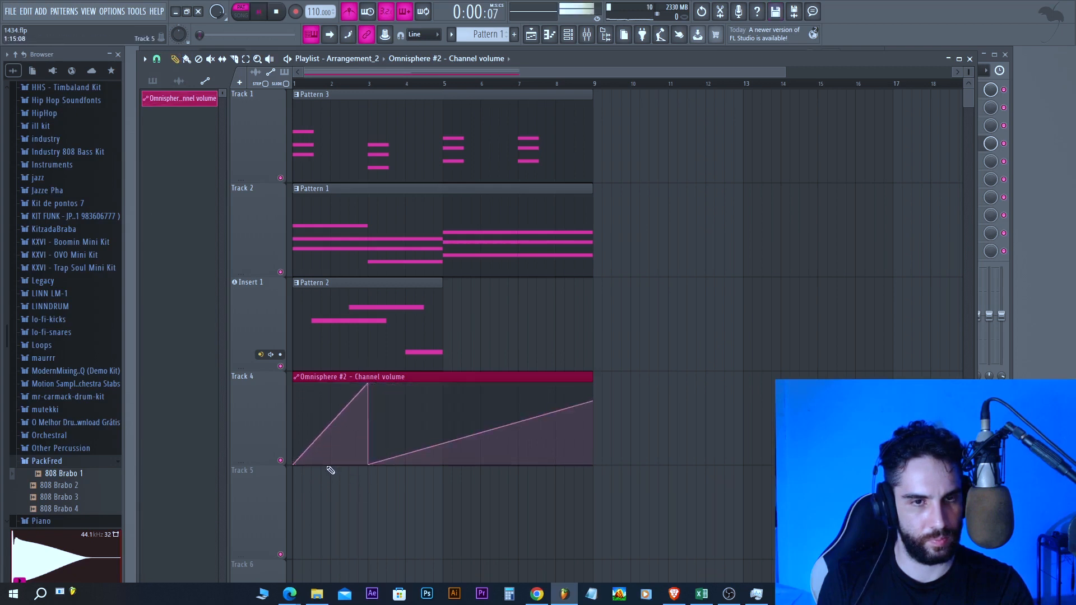
pyautogui.press('space')
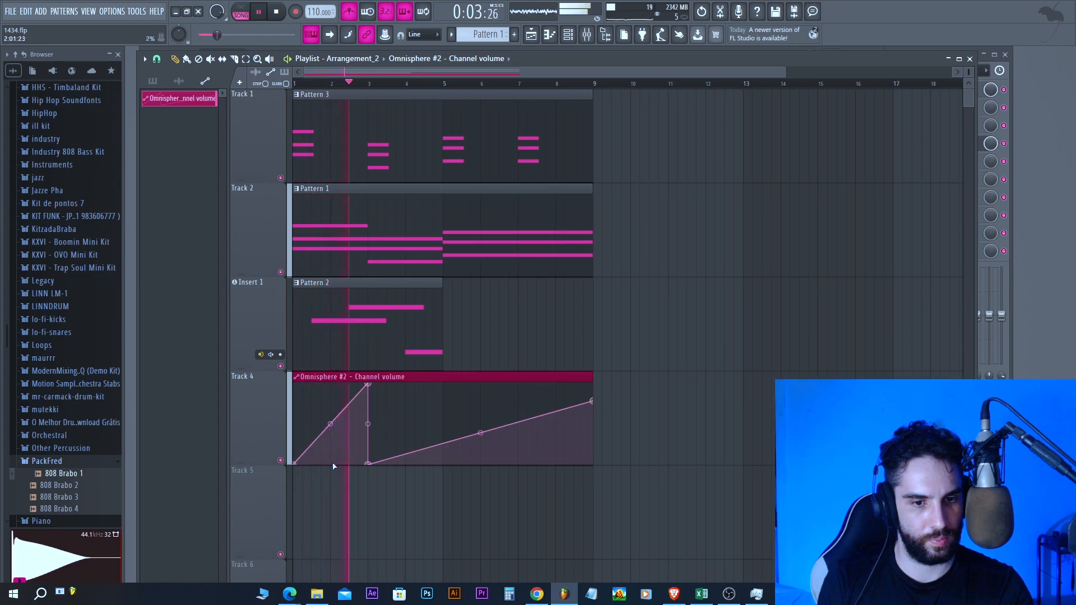
pyautogui.moveTo(440, 429); pyautogui.dragTo(443, 463)
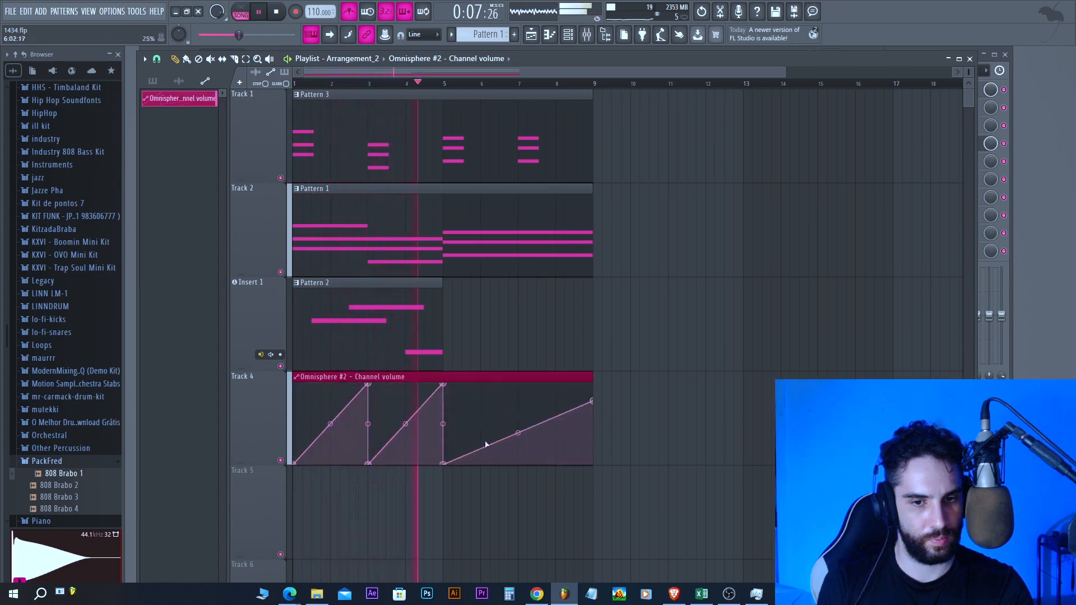
pyautogui.moveTo(515, 409); pyautogui.dragTo(518, 384)
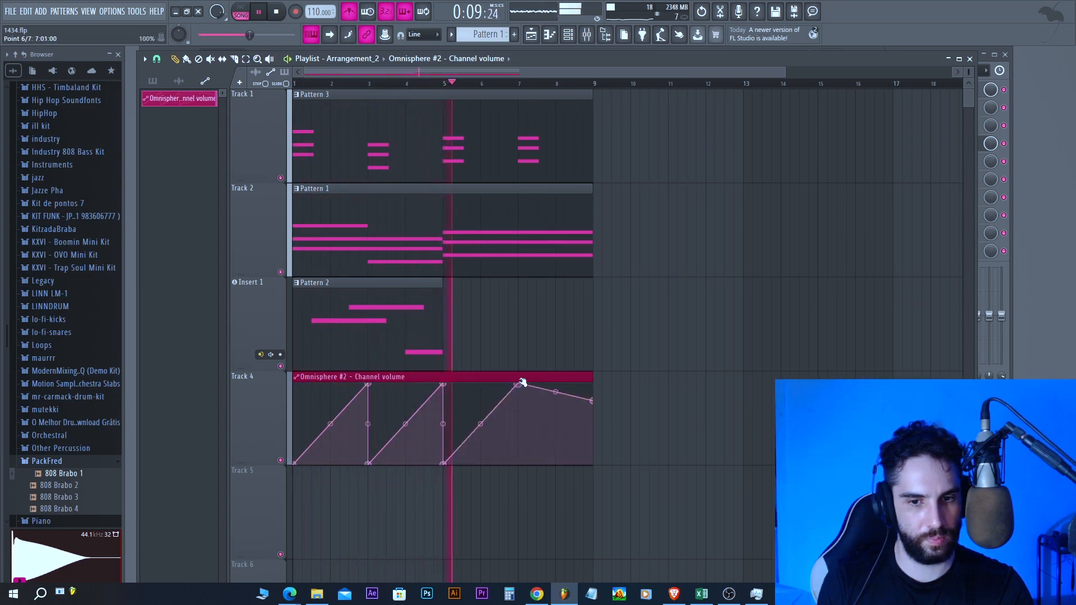
pyautogui.moveTo(523, 428); pyautogui.dragTo(519, 499)
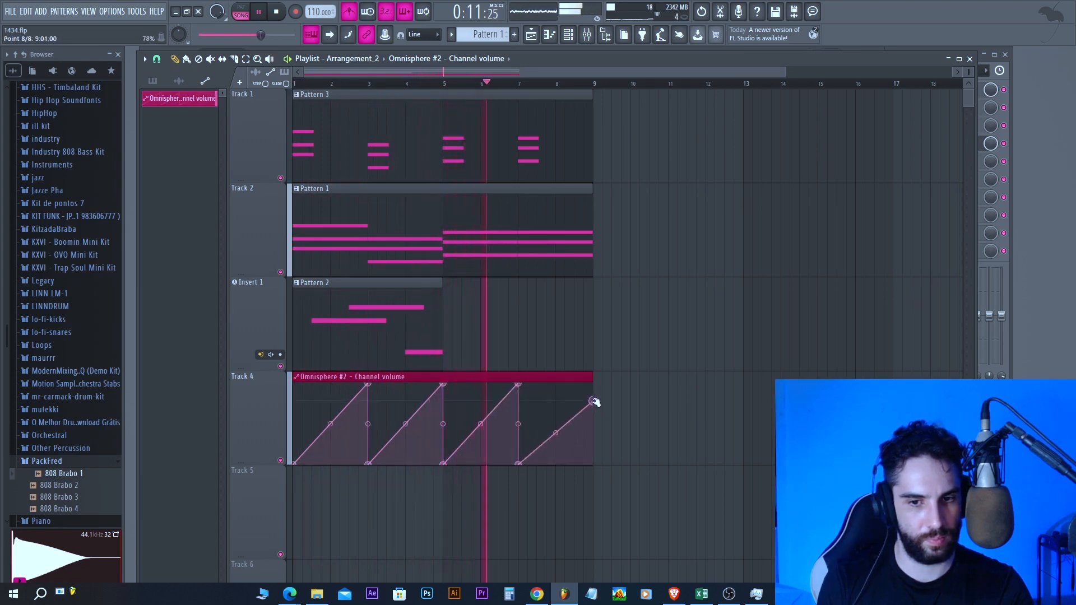
pyautogui.moveTo(593, 401); pyautogui.dragTo(600, 379)
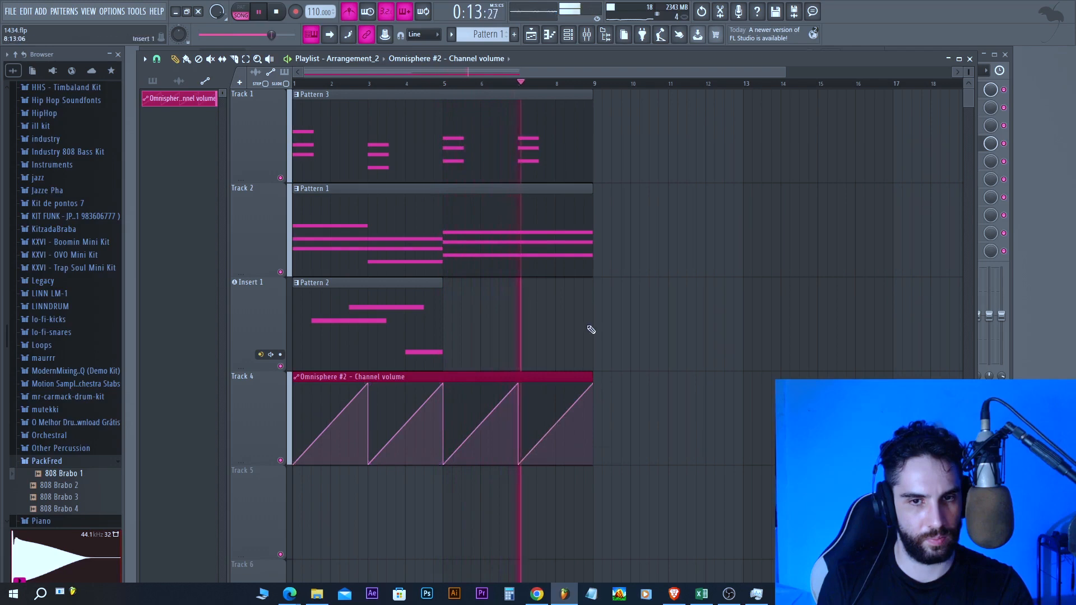
# - Lower the high-cut frequency in the Fruity Parametric EQ 2 on the Omnisphere #2 mixer track
pyautogui.click(589, 37)
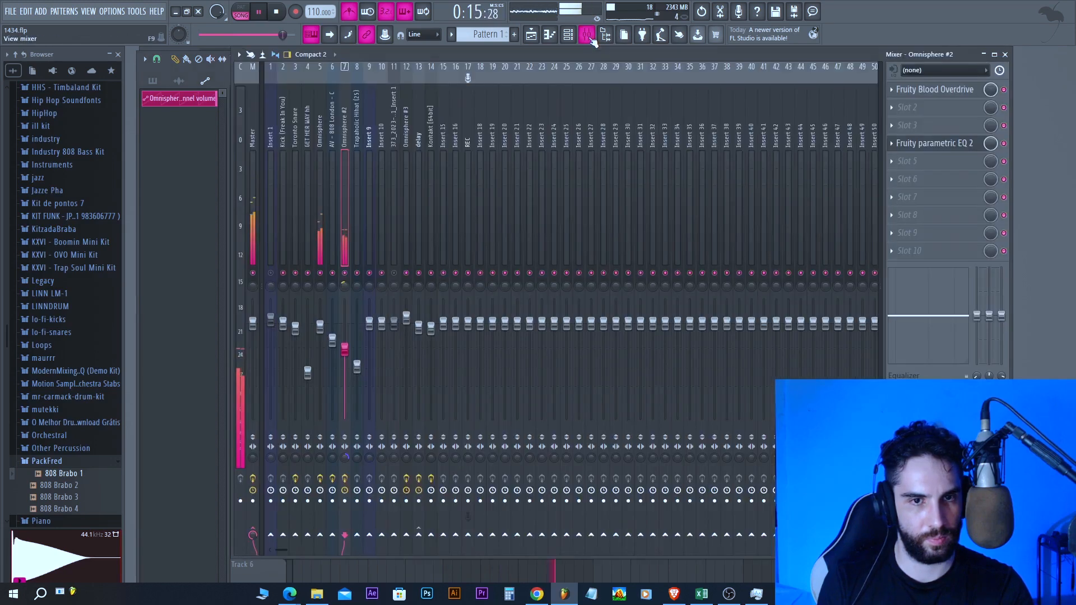
pyautogui.click(919, 144)
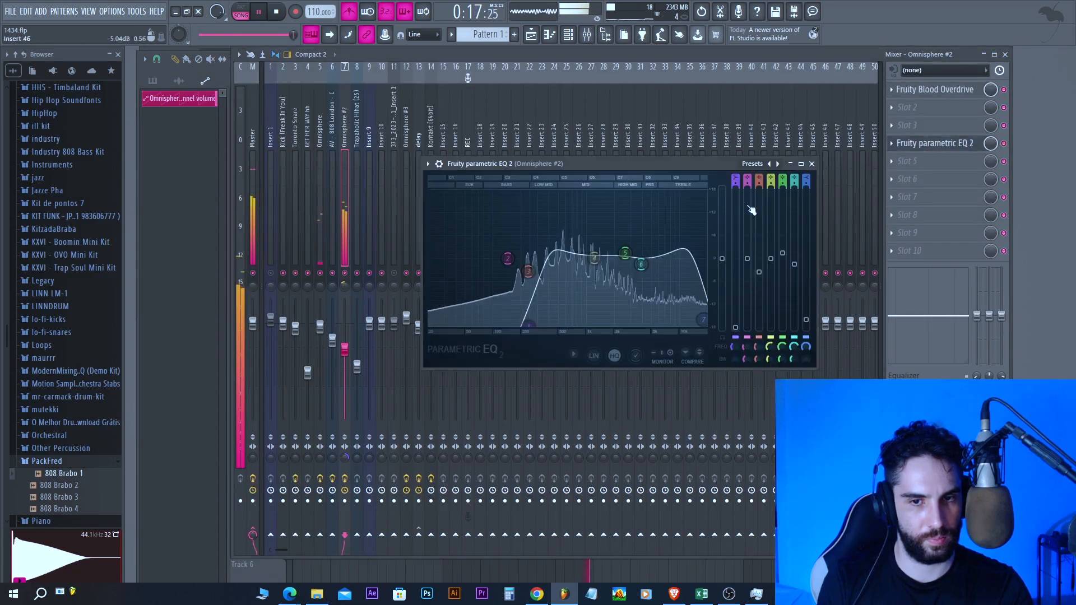
pyautogui.moveTo(697, 321); pyautogui.dragTo(676, 322)
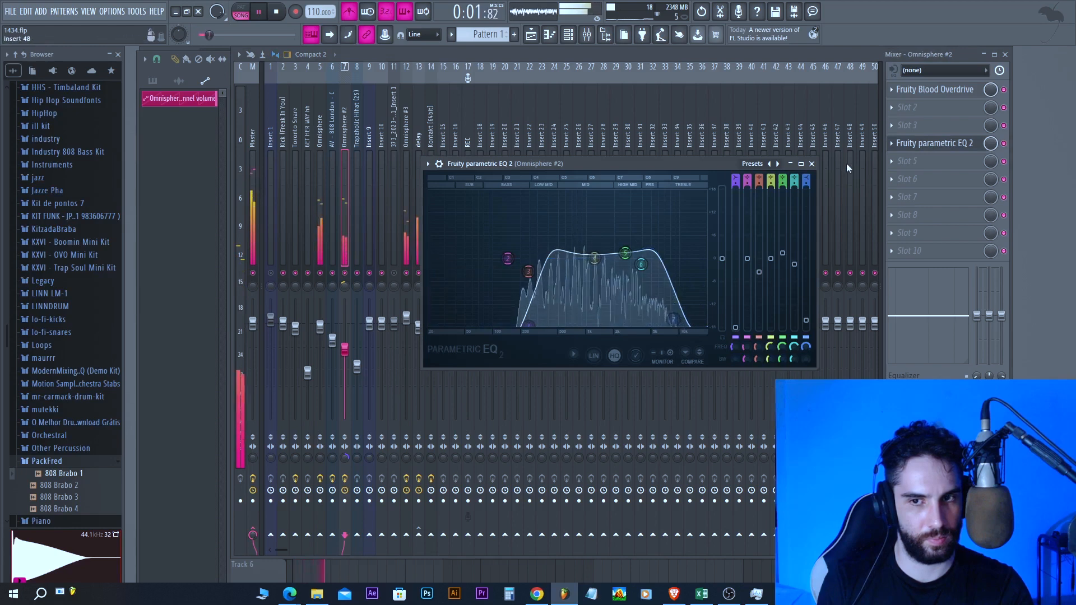
pyautogui.click(811, 164)
pyautogui.click(1006, 55)
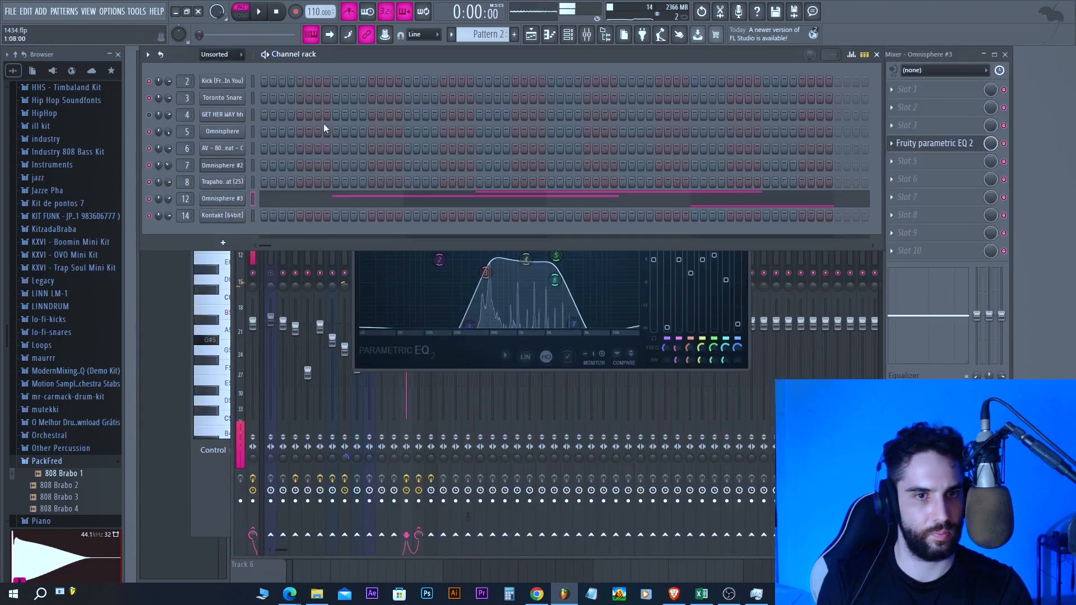
# - Open the Omnisphere #3 piano roll, play the song and add a one-bar G#5 note midway through bar 3
pyautogui.click(408, 199)
pyautogui.click(245, 13)
pyautogui.press('space')
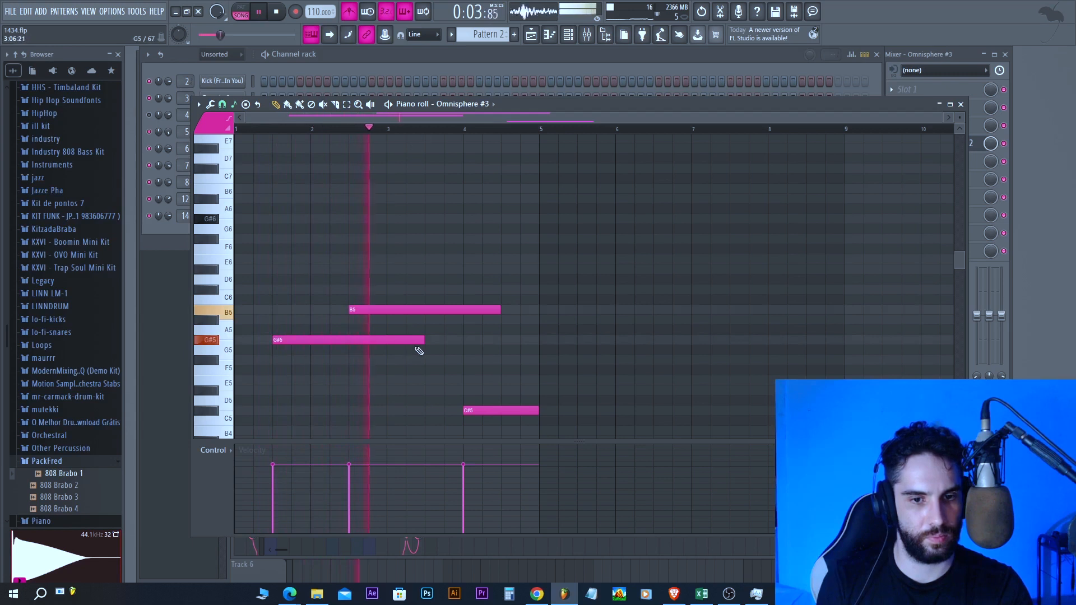
pyautogui.click(429, 340)
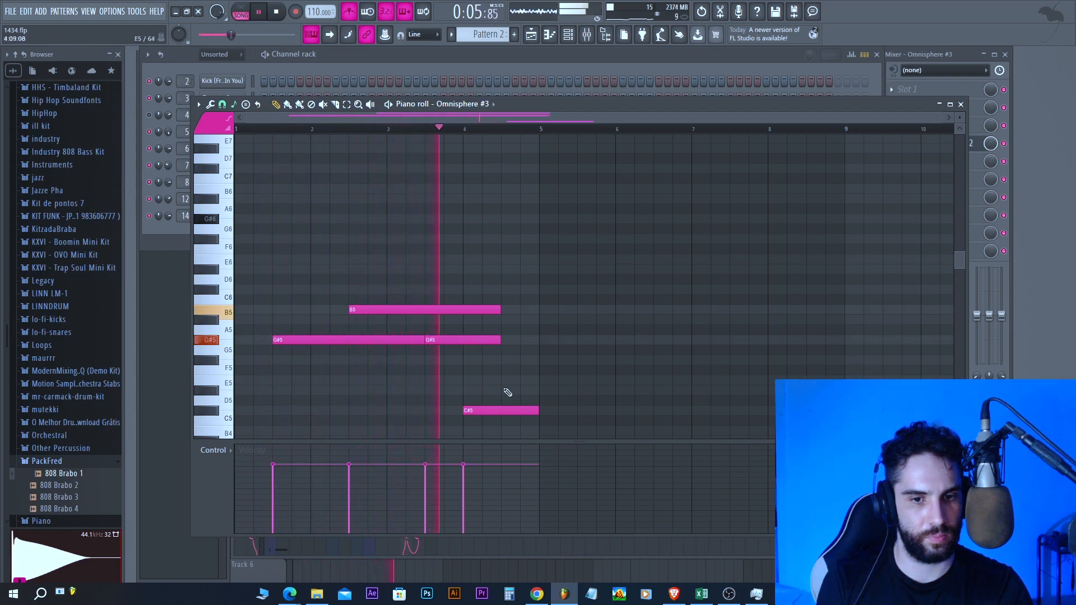
# - Lower the velocities of the Omnisphere #3 notes and delete the C#5 note at bar 4
pyautogui.moveTo(463, 493); pyautogui.dragTo(259, 490)
pyautogui.rightClick(493, 410)
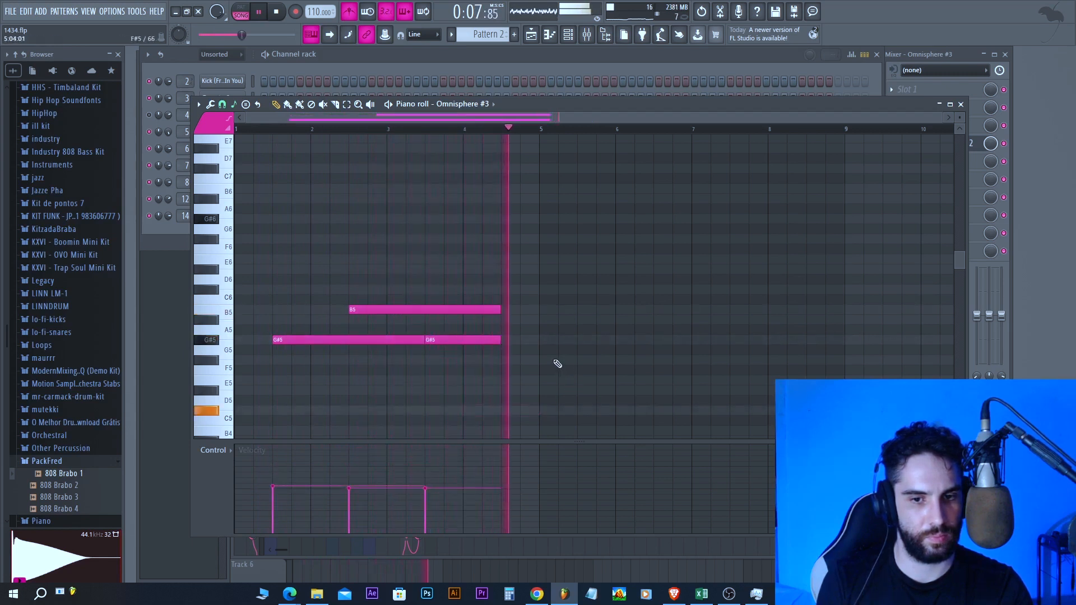
# - Add 1.5-bar melody notes: A#5 at bar 5, D#6 at bar 6, C#6 midway through bar 6 and A#5 at bar 7
pyautogui.click(541, 320)
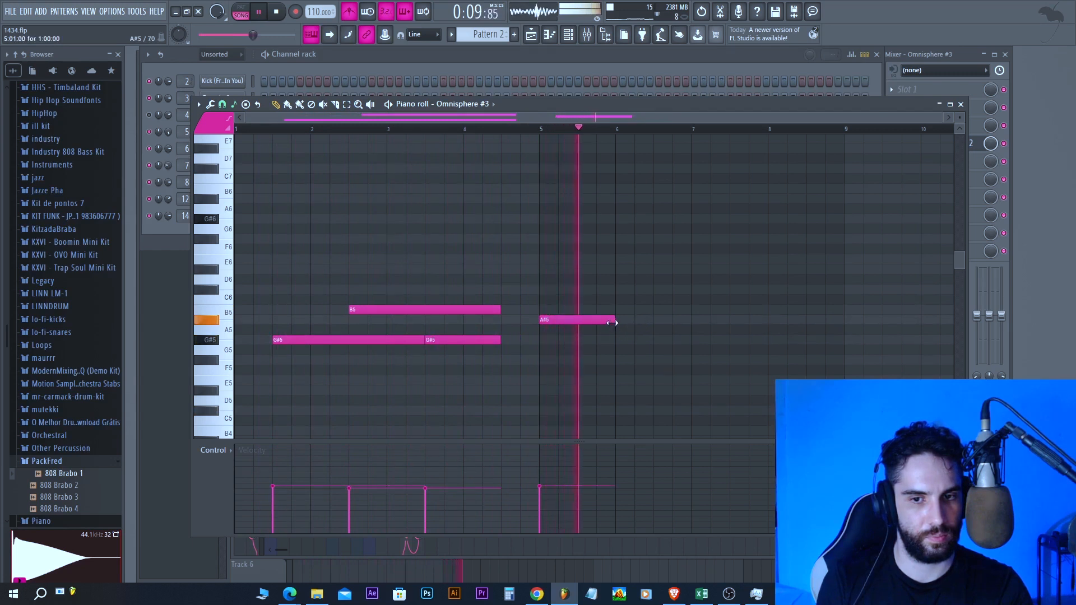
pyautogui.moveTo(612, 323); pyautogui.dragTo(652, 322)
pyautogui.click(620, 269)
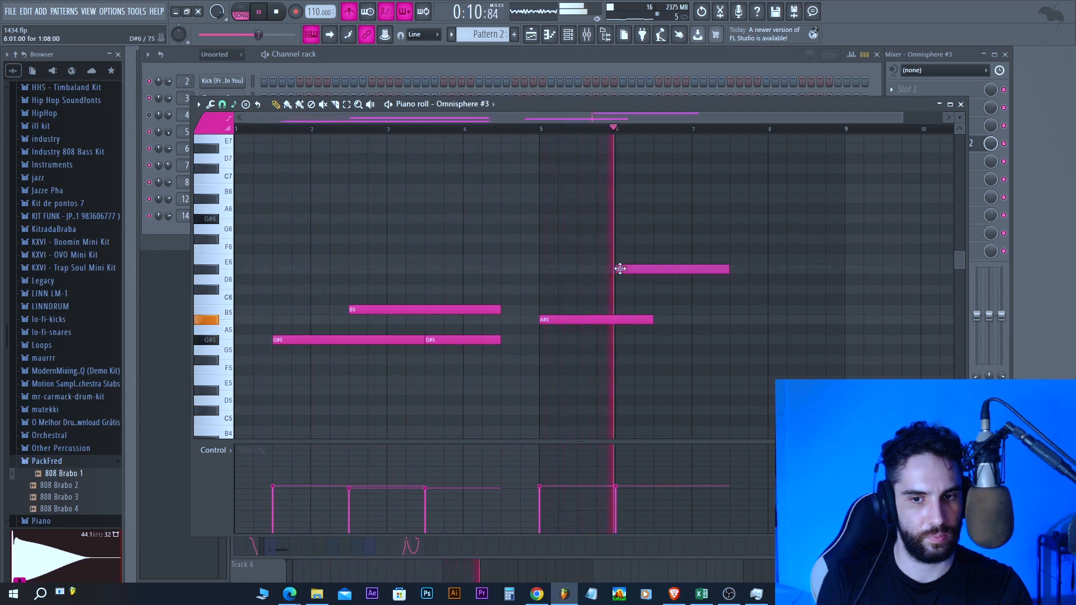
pyautogui.click(655, 290)
pyautogui.click(694, 320)
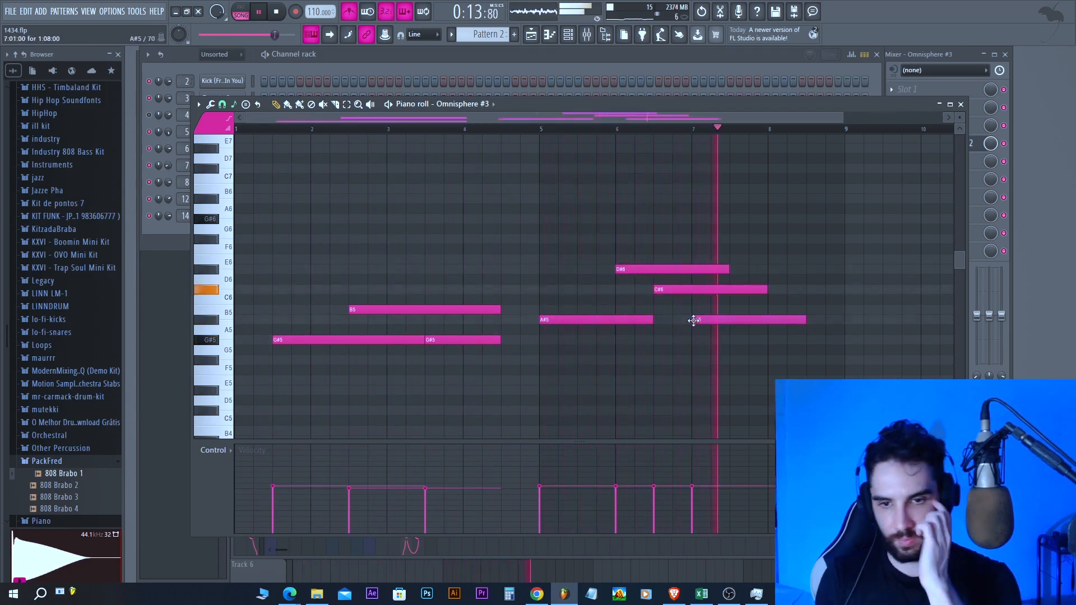
# - Add a one-bar D#6 at bar 8 and a half-bar C#6 midway through it, and delete the A#5 at bar 7
pyautogui.click(615, 129)
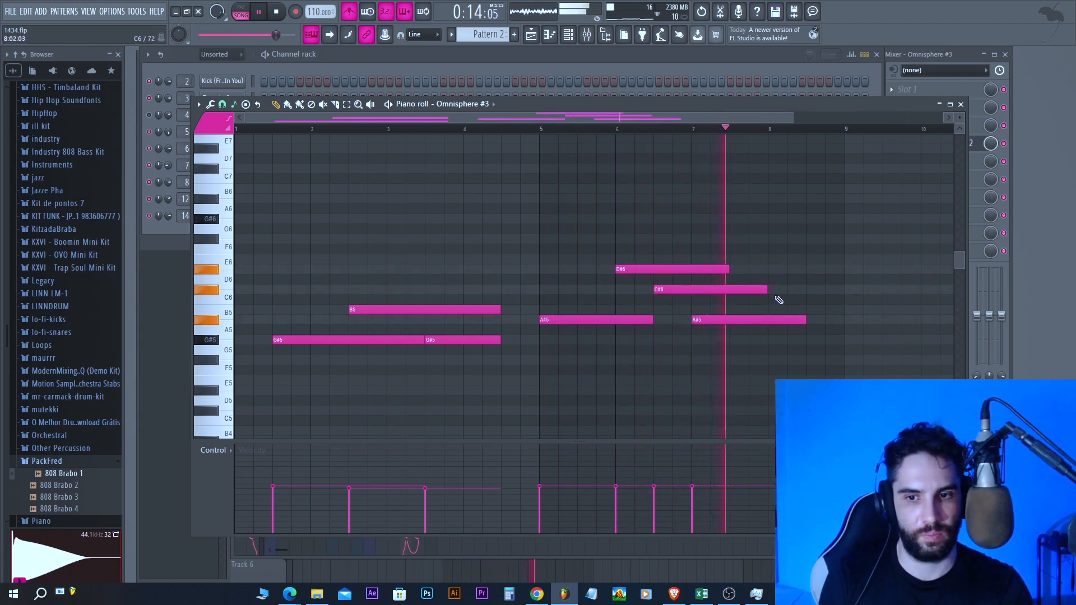
pyautogui.click(769, 259)
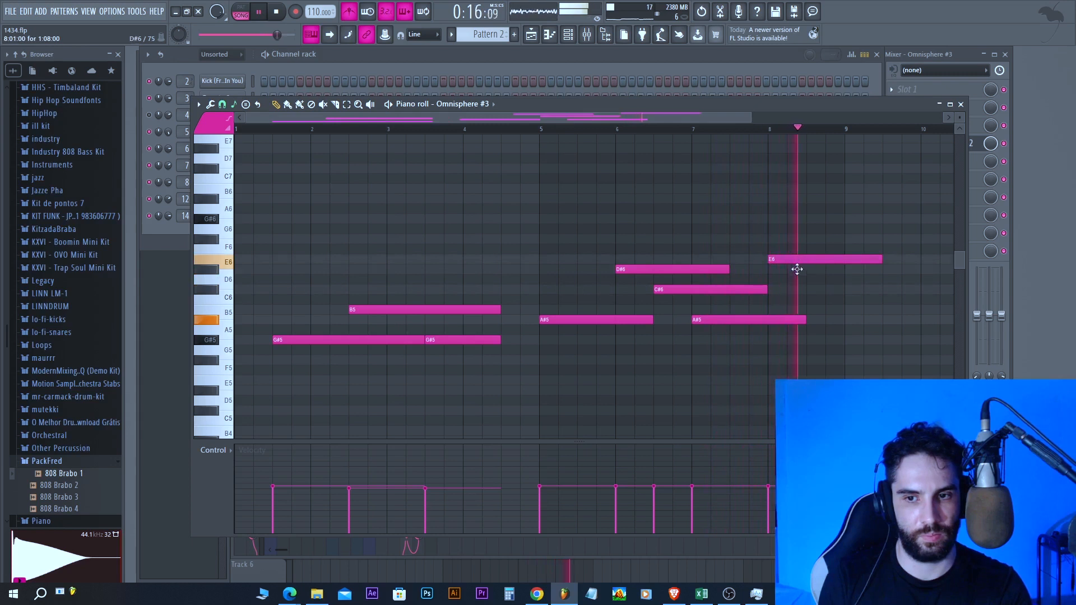
pyautogui.moveTo(797, 267); pyautogui.dragTo(800, 278)
pyautogui.click(814, 289)
pyautogui.moveTo(916, 293); pyautogui.dragTo(841, 290)
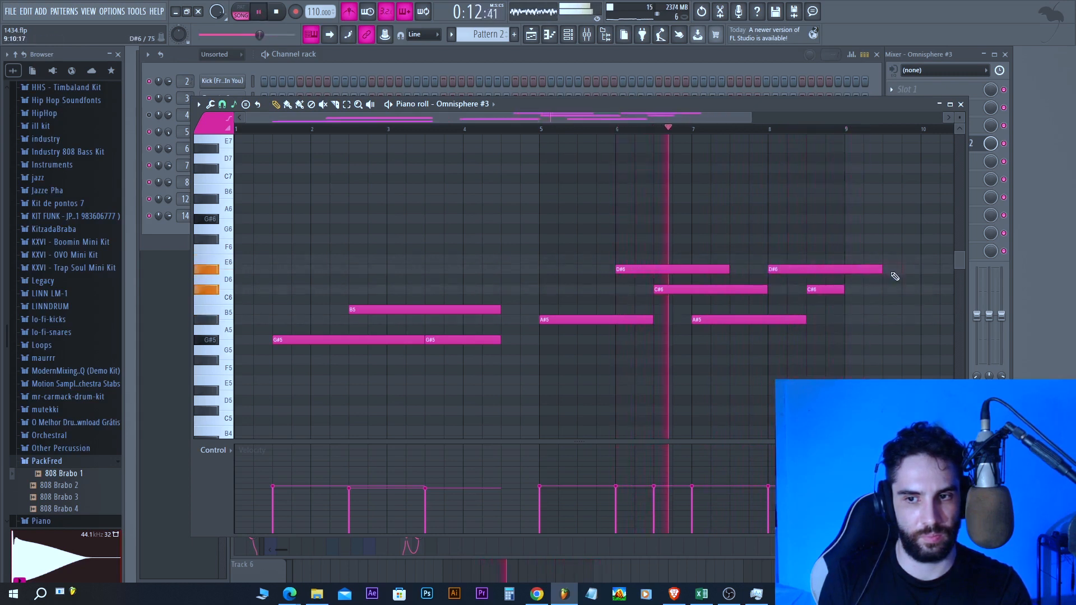
pyautogui.moveTo(881, 270); pyautogui.dragTo(844, 271)
pyautogui.rightClick(719, 320)
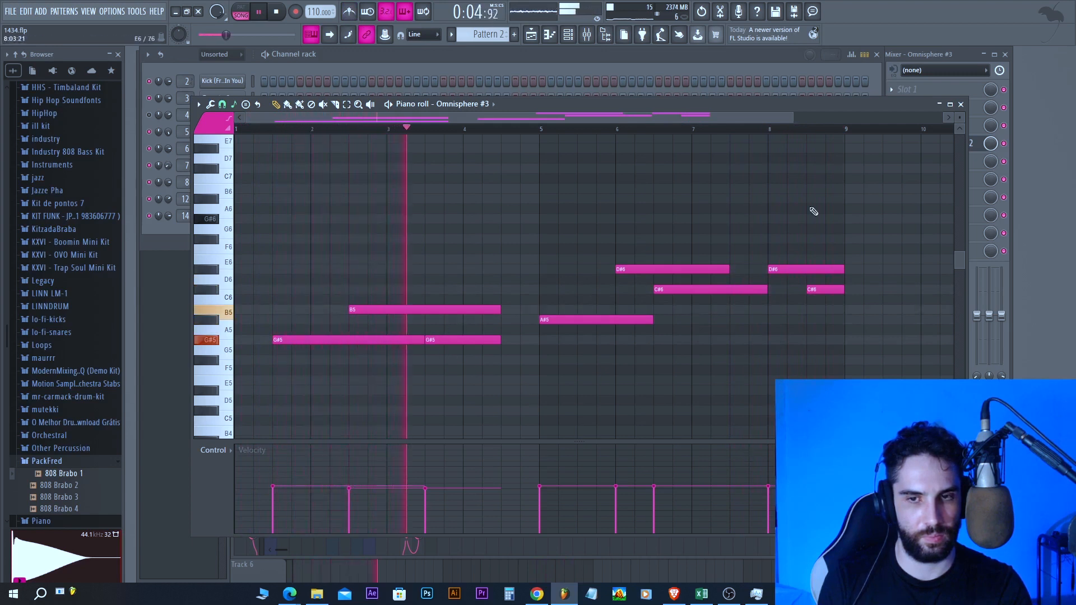
pyautogui.click(11, 10)
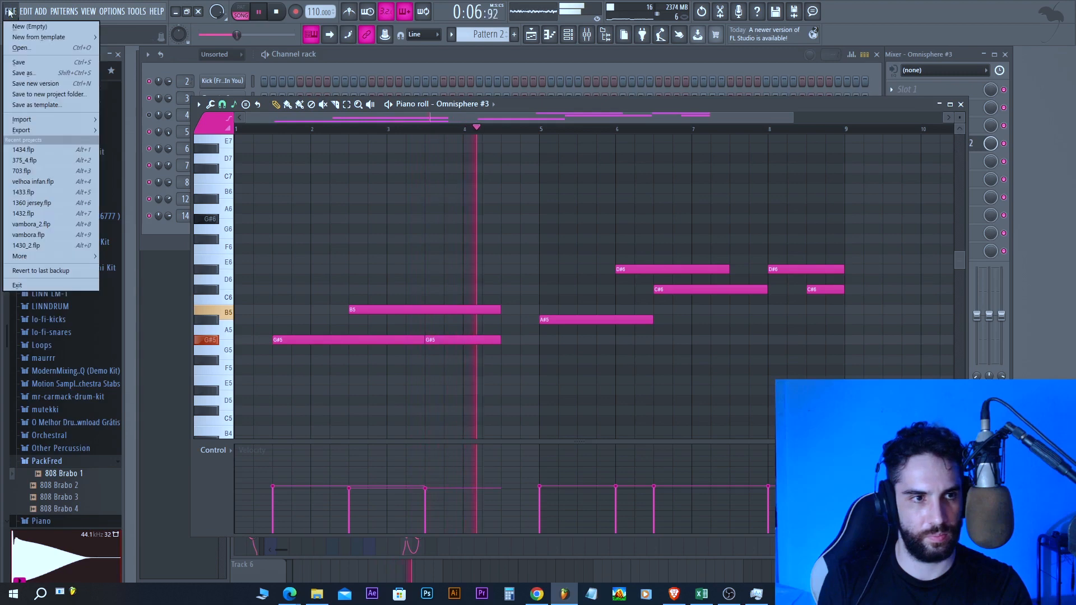
pyautogui.press('Escape')
pyautogui.click(728, 593)
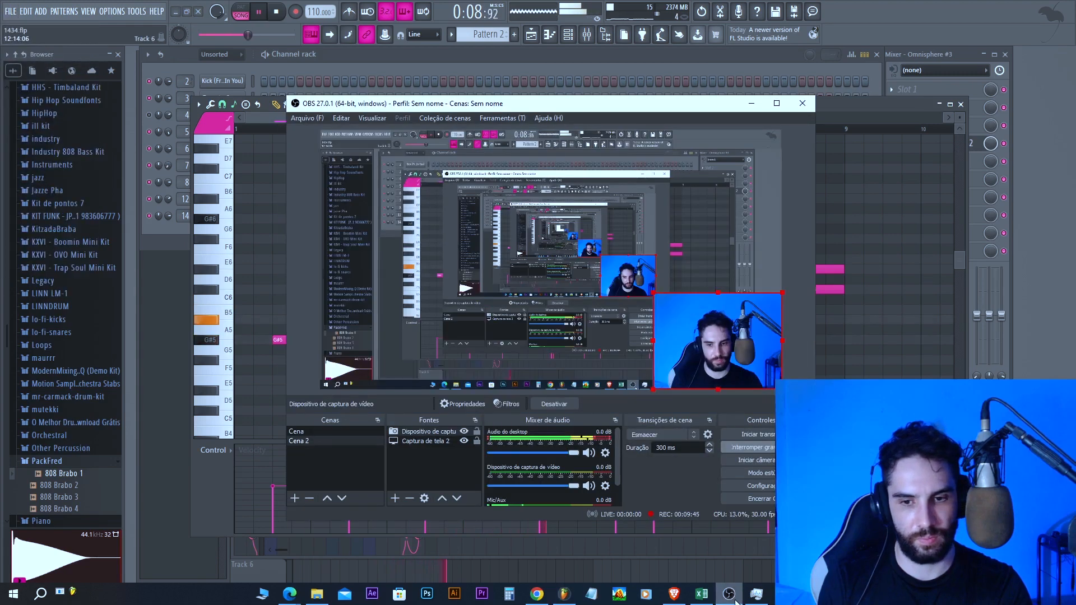
pyautogui.click(729, 594)
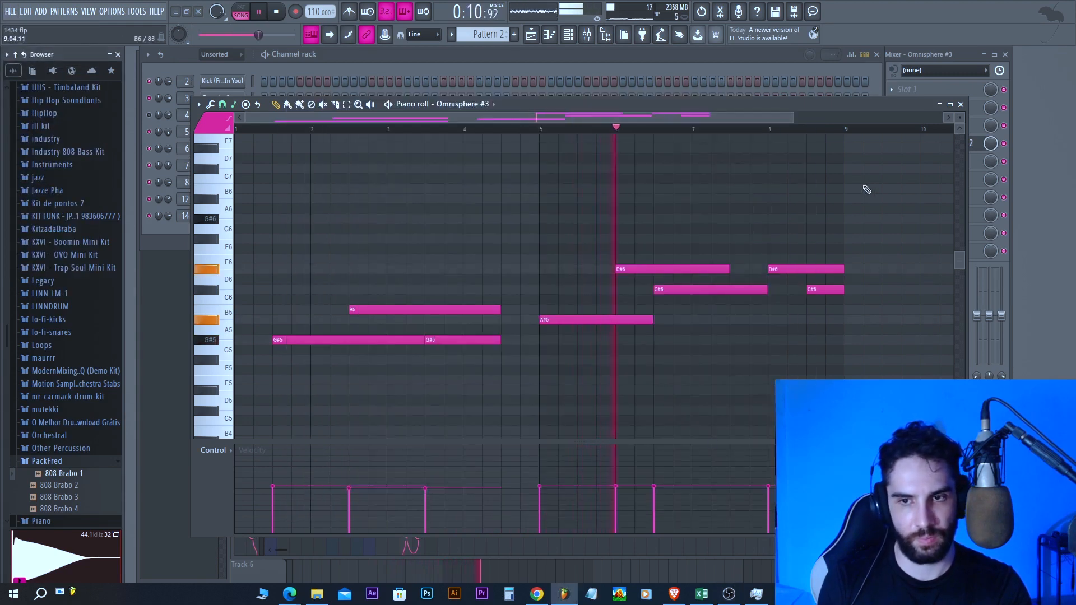
# - Stop playback, open the Omnisphere piano roll in Pattern 3 and copy the chord root notes G#4, E4, F#4 and F#4
pyautogui.click(961, 105)
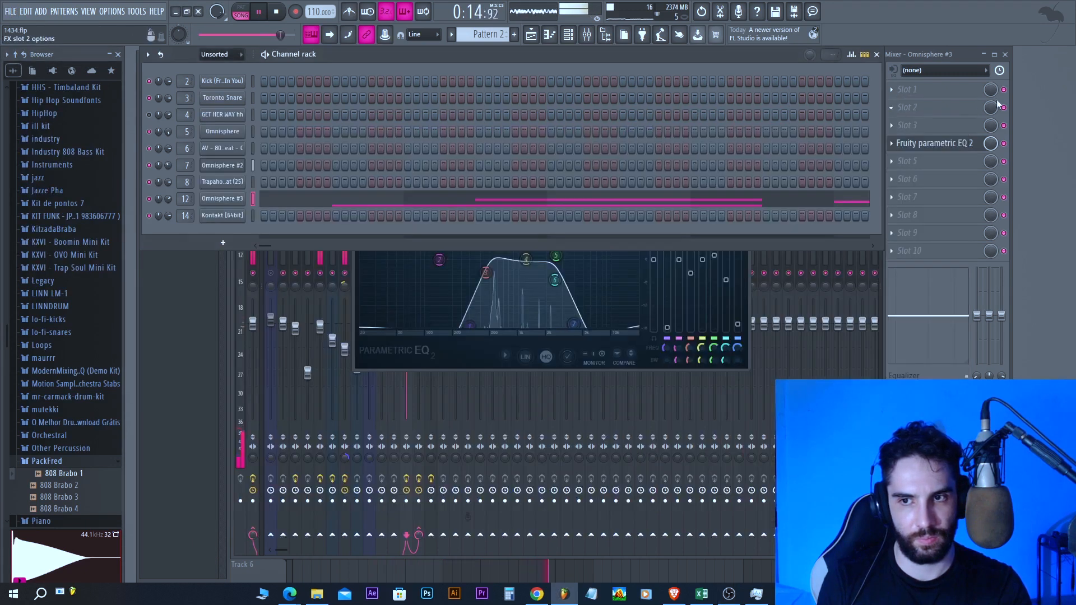
pyautogui.press('space')
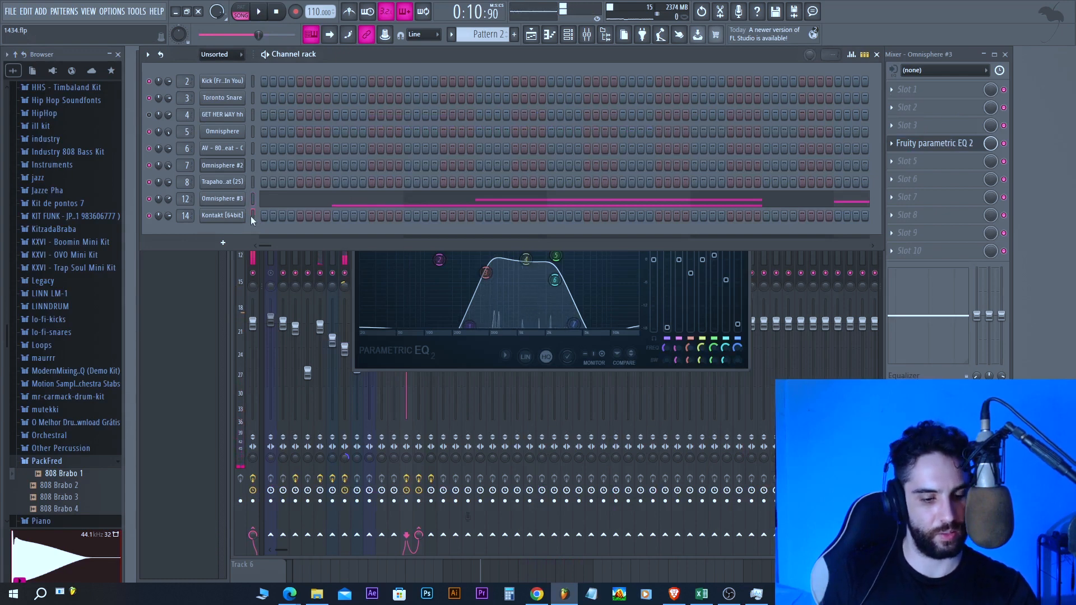
pyautogui.click(252, 216)
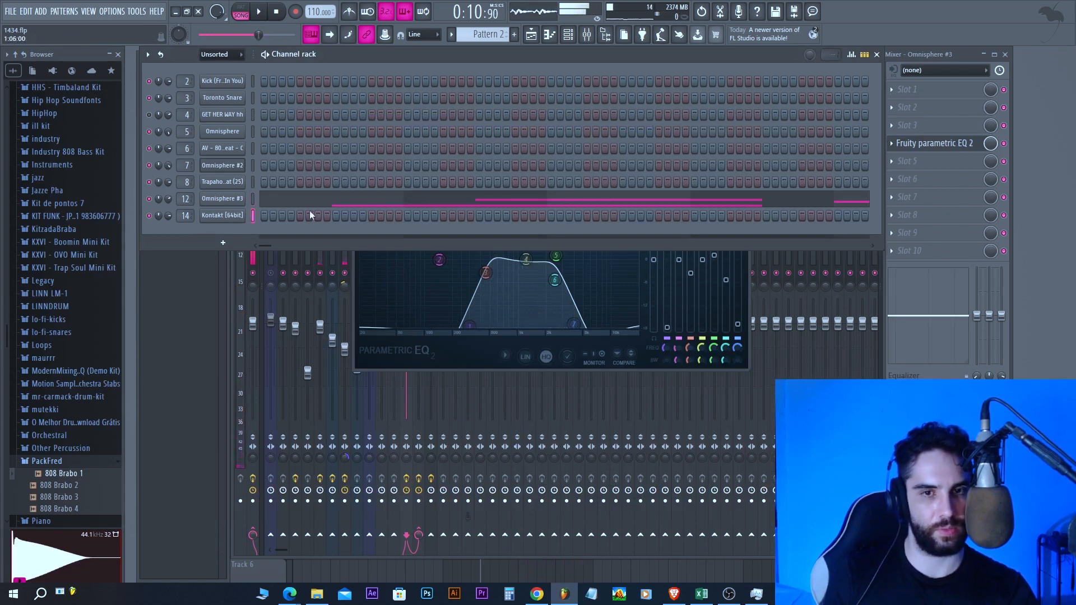
pyautogui.click(514, 36)
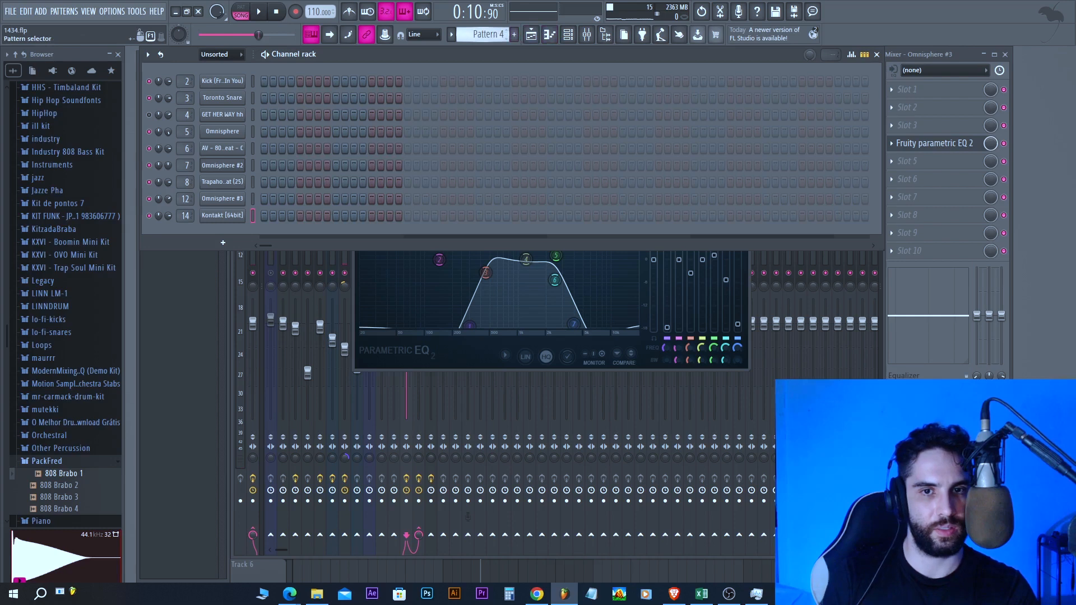
pyautogui.scroll(-1, 482, 34)
pyautogui.click(355, 133)
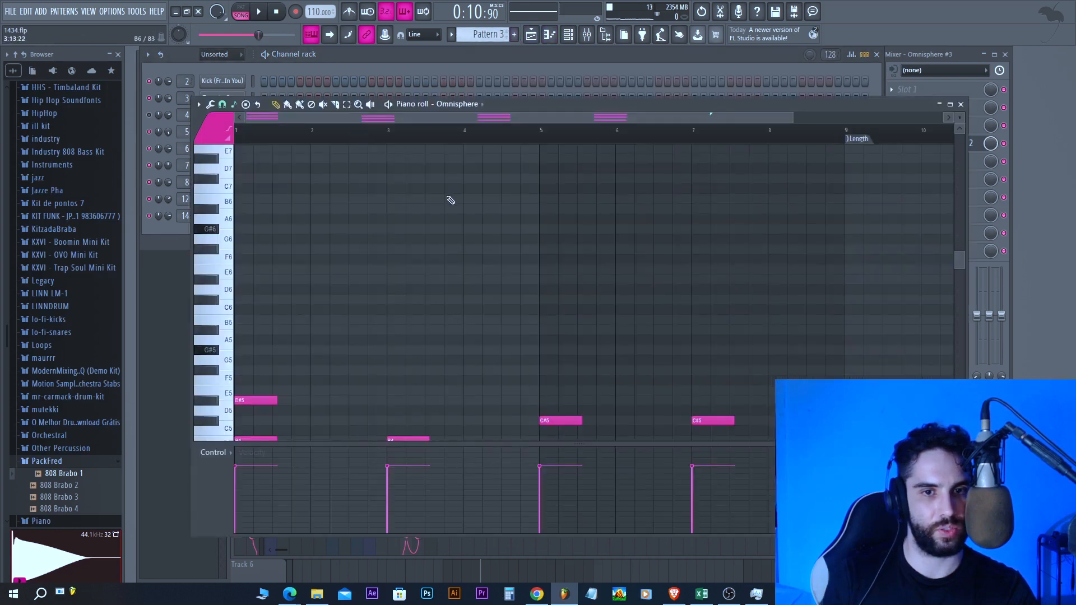
pyautogui.scroll(-5, 437, 211)
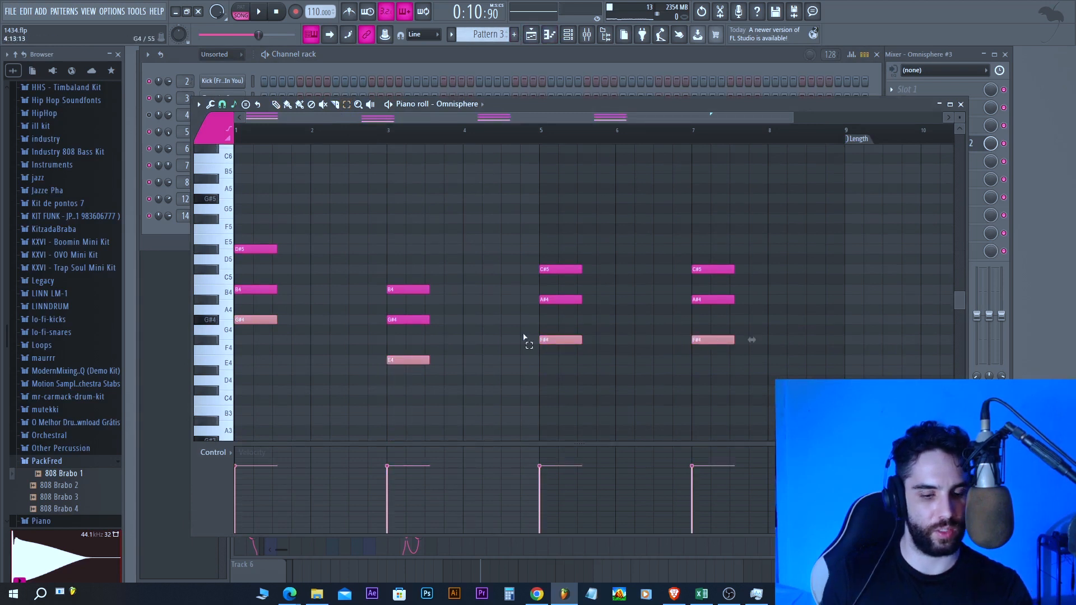
# - Paste the root notes into the Kontakt piano roll of new Pattern 4 and extend each note to two bars
pyautogui.click(514, 62)
pyautogui.click(513, 34)
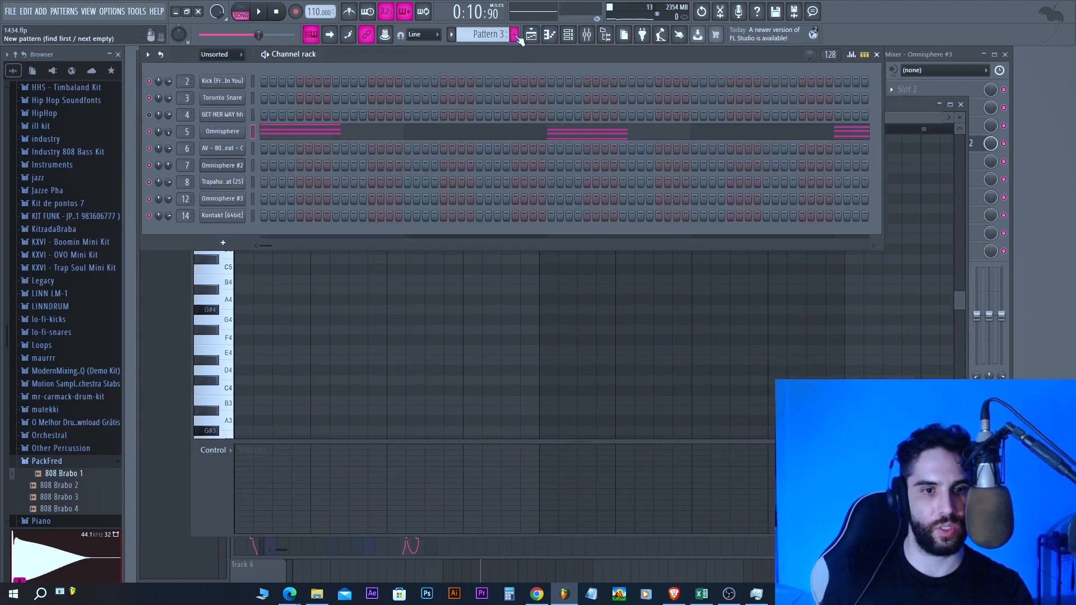
pyautogui.rightClick(250, 220)
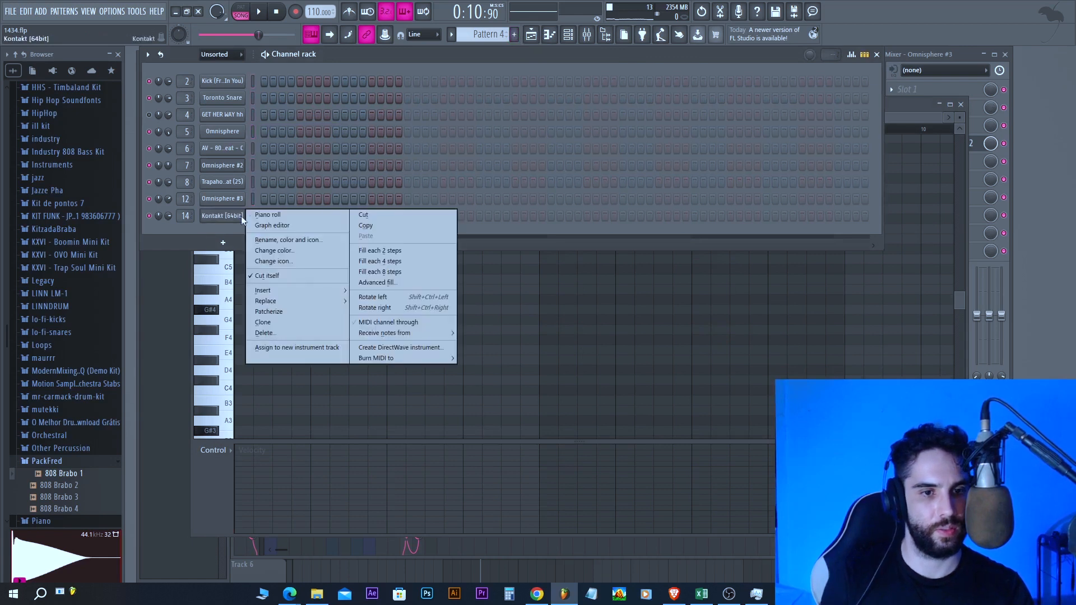
pyautogui.click(263, 214)
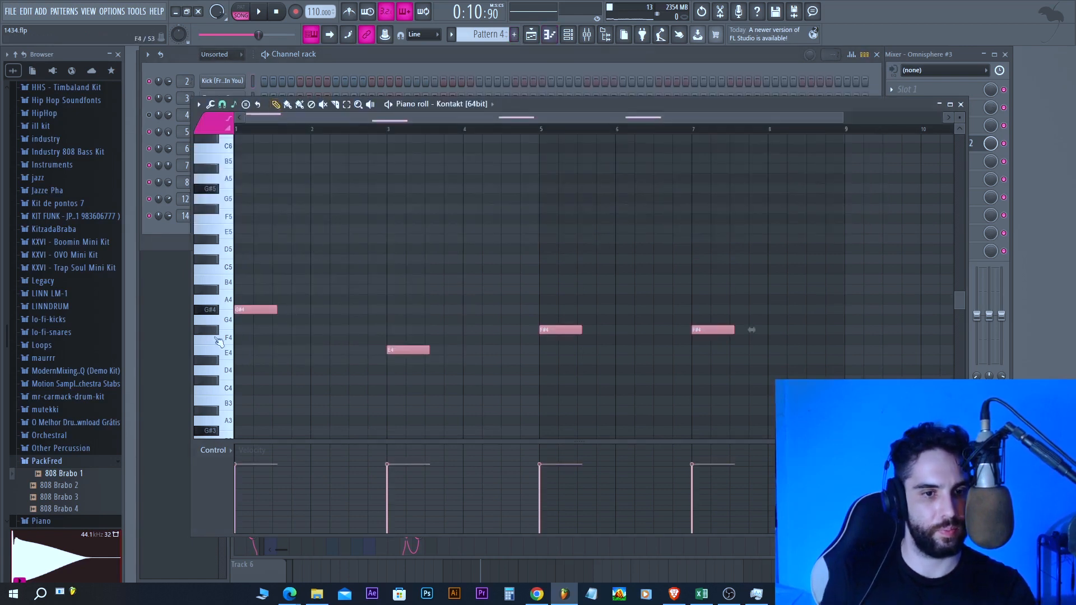
pyautogui.click(211, 104)
pyautogui.click(236, 140)
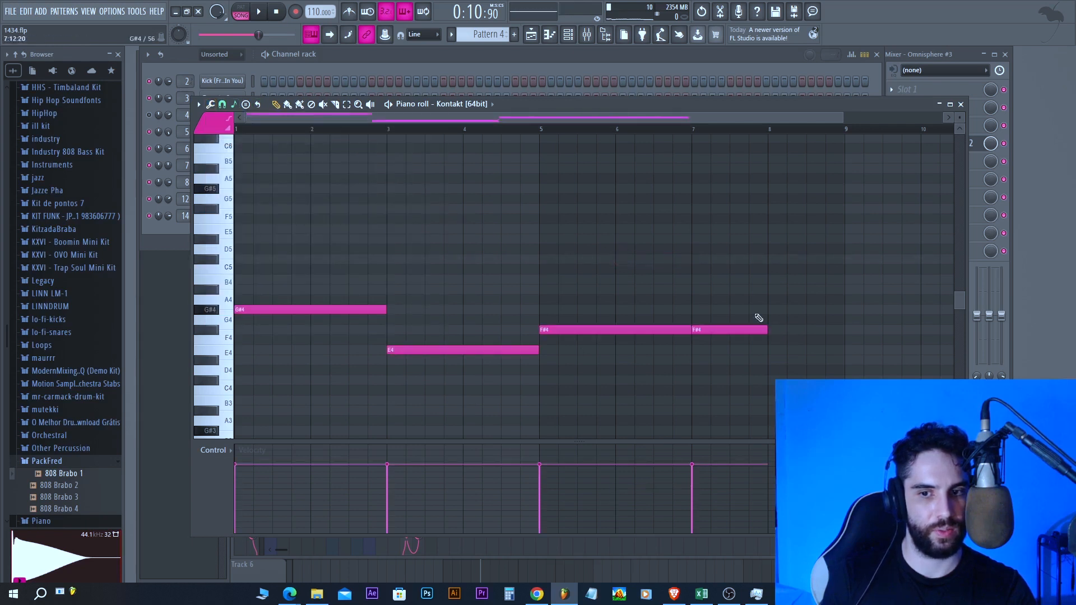
# - Play Pattern 4 in pattern mode, transpose the Kontakt notes down one octave and raise their velocities to maximum
pyautogui.press('space')
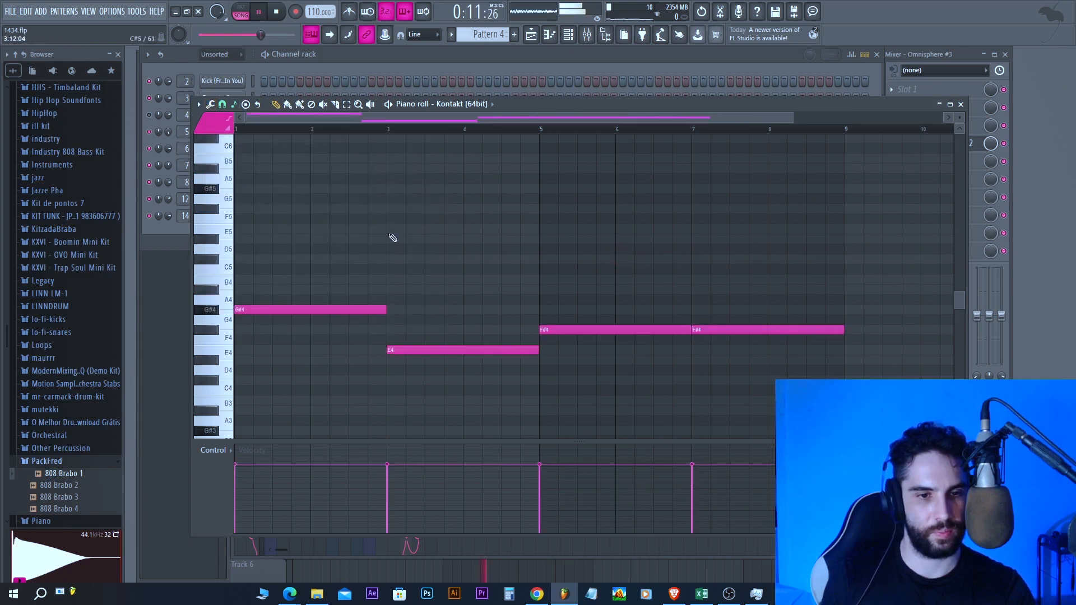
pyautogui.click(241, 15)
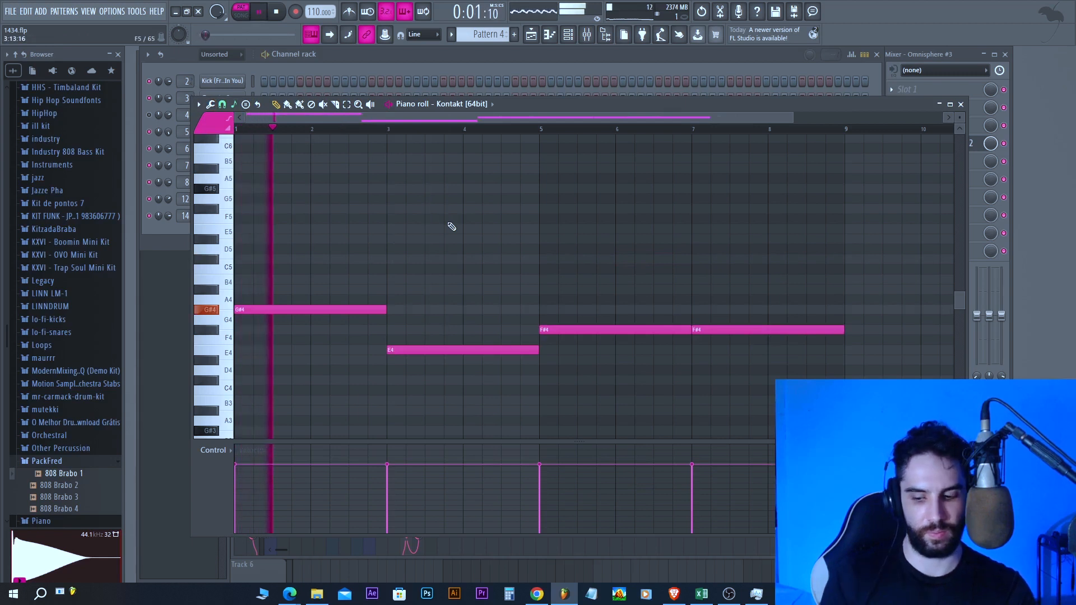
pyautogui.press('space')
pyautogui.hotkey('ctrl', 'Down')
pyautogui.press('space')
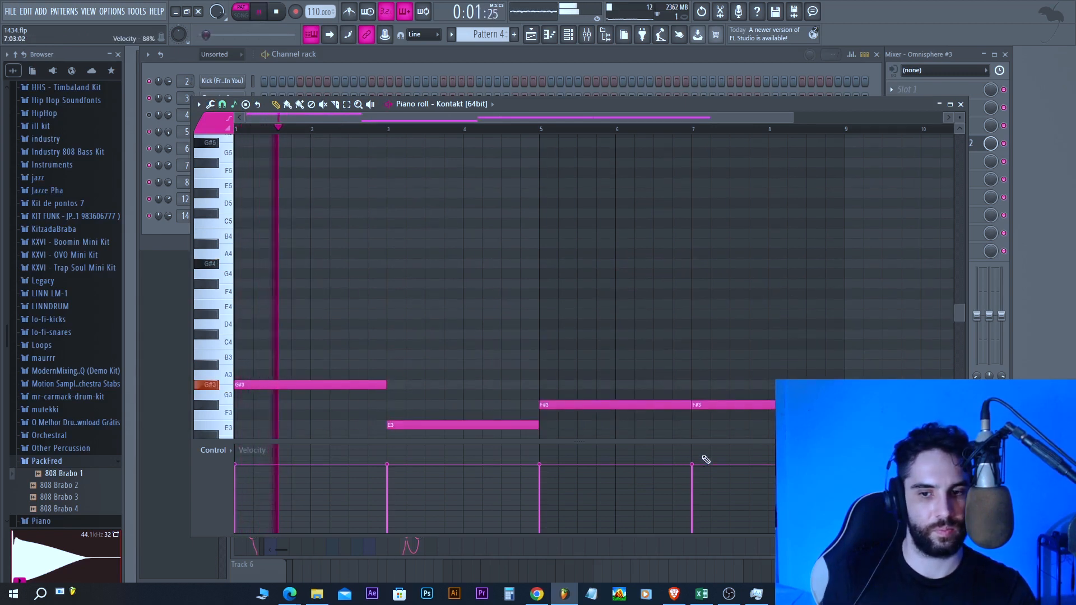
# - Place Pattern 4 at bar 1 on Track 5 of the playlist and play the arrangement in song mode
pyautogui.press('F5')
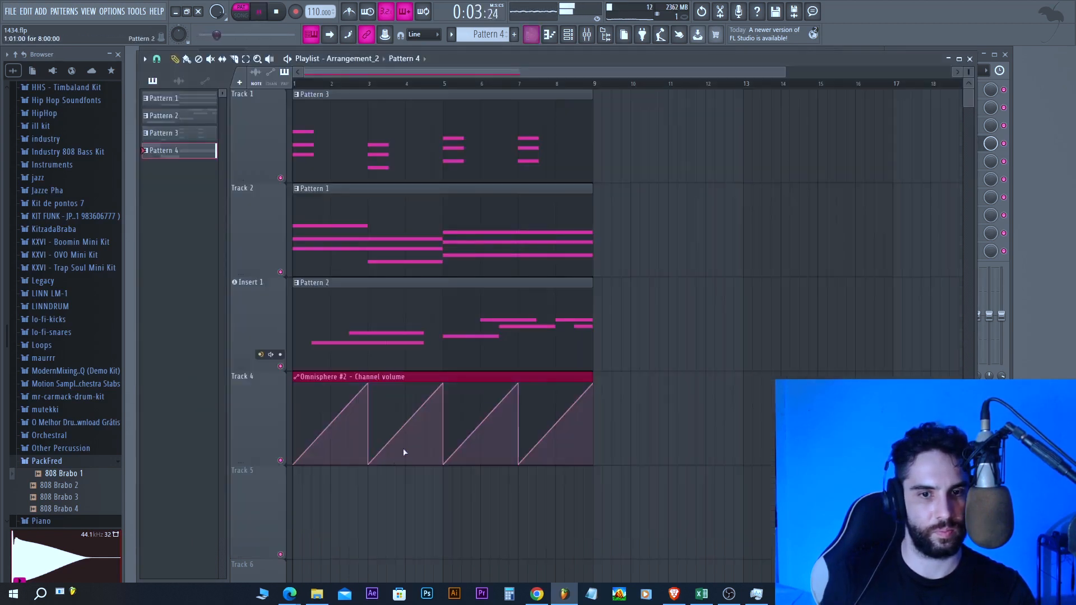
pyautogui.press('space')
pyautogui.press('space')
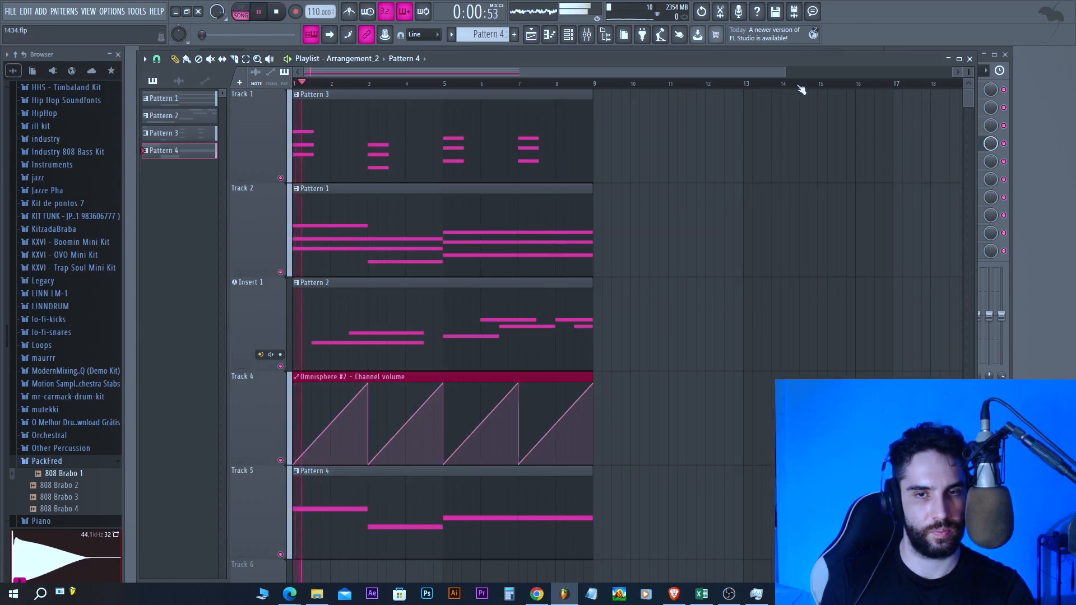
# - Listen to the song with the Kontakt part, closing the playlist, the Kontakt piano roll and the Omnisphere window
pyautogui.click(970, 59)
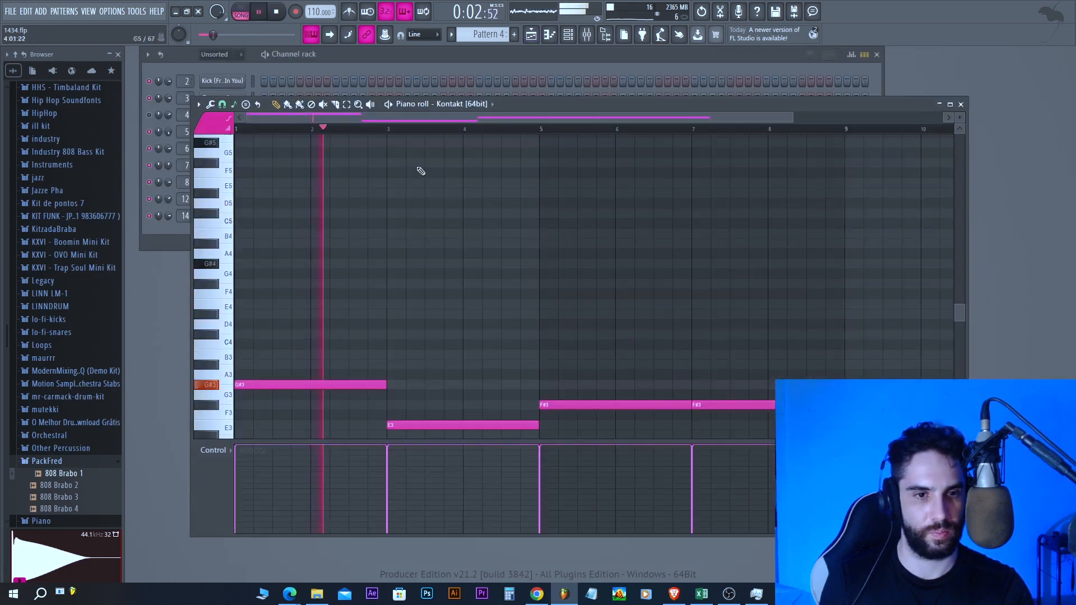
pyautogui.scroll(-4, 289, 270)
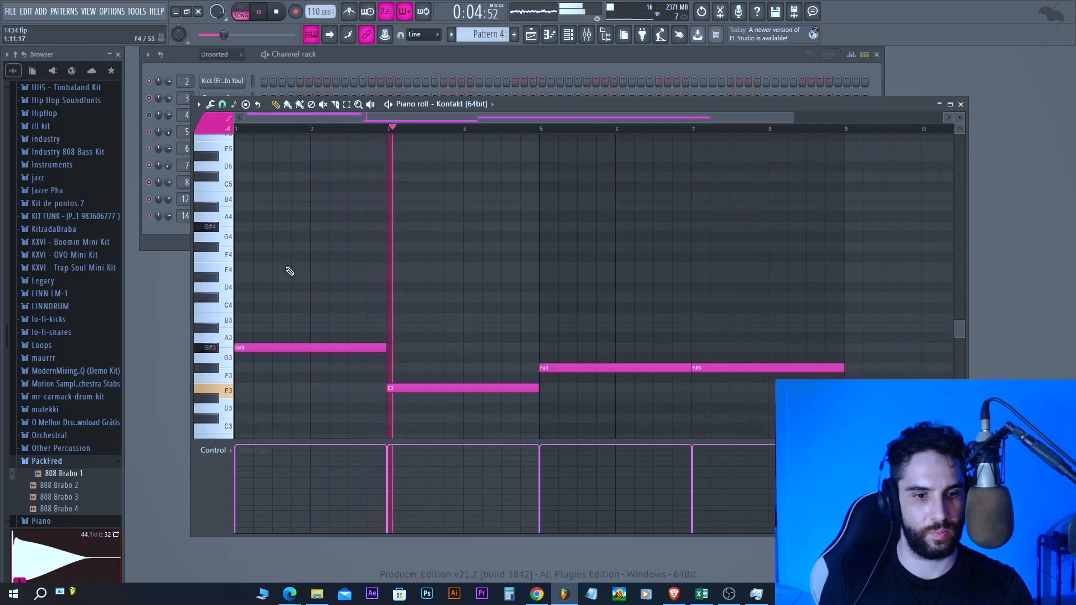
pyautogui.scroll(2, 289, 271)
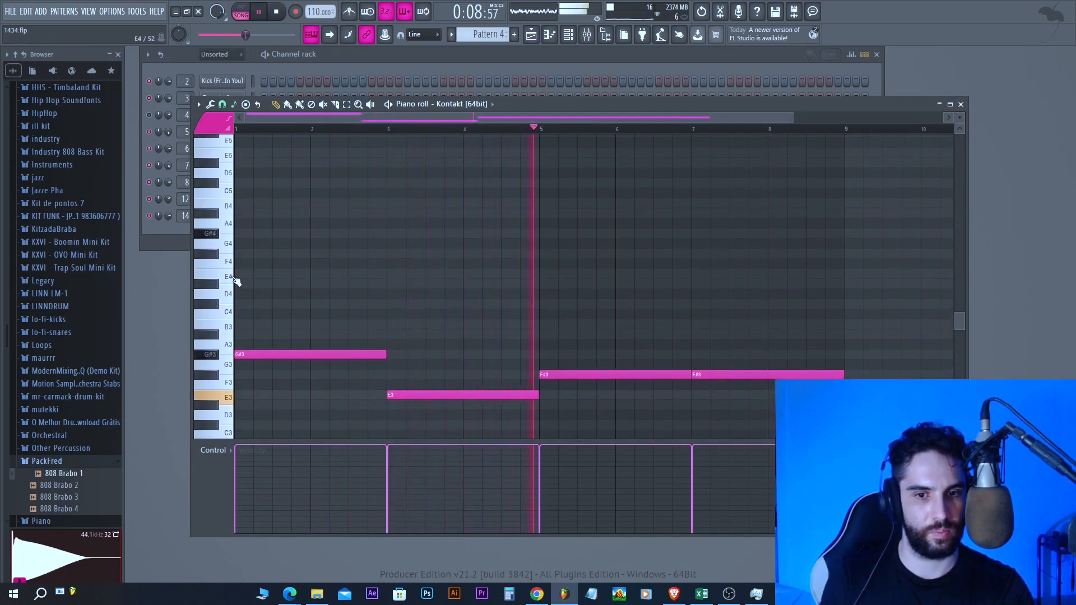
pyautogui.click(960, 105)
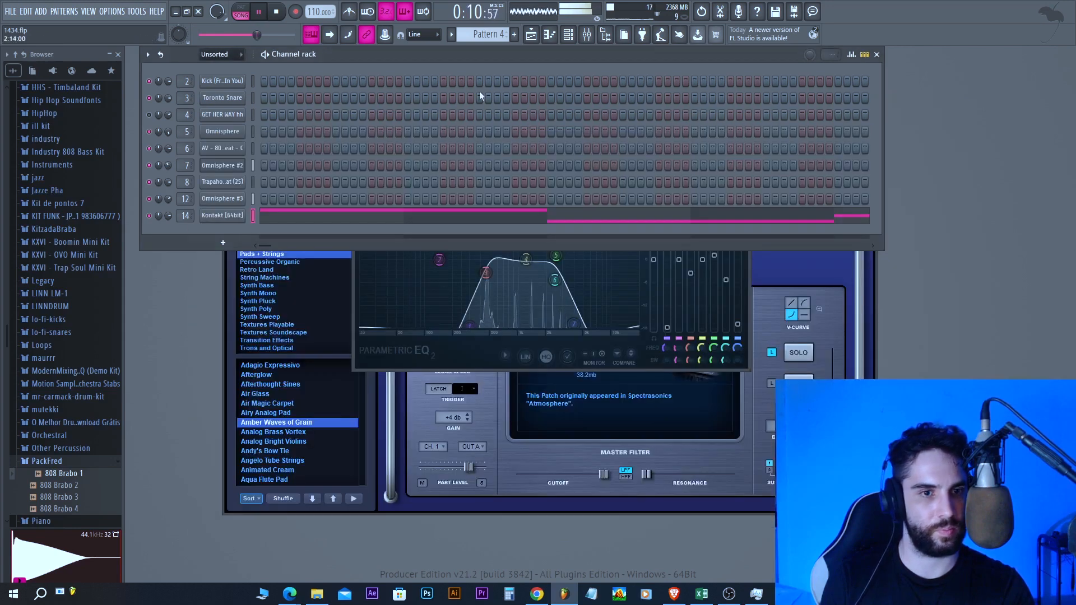
pyautogui.moveTo(121, 147); pyautogui.dragTo(135, 149)
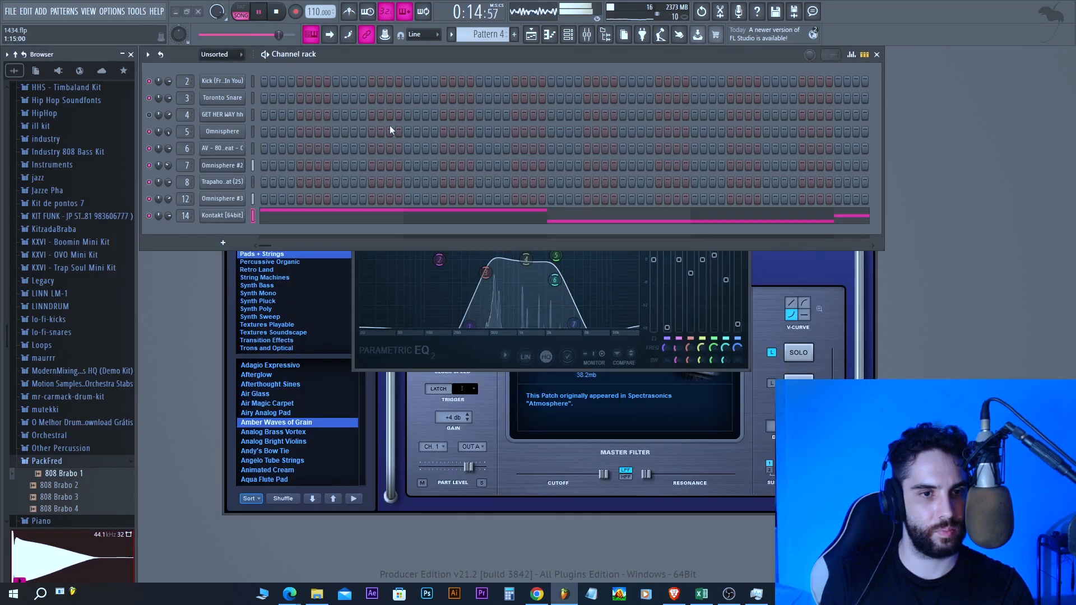
pyautogui.click(809, 268)
pyautogui.click(767, 191)
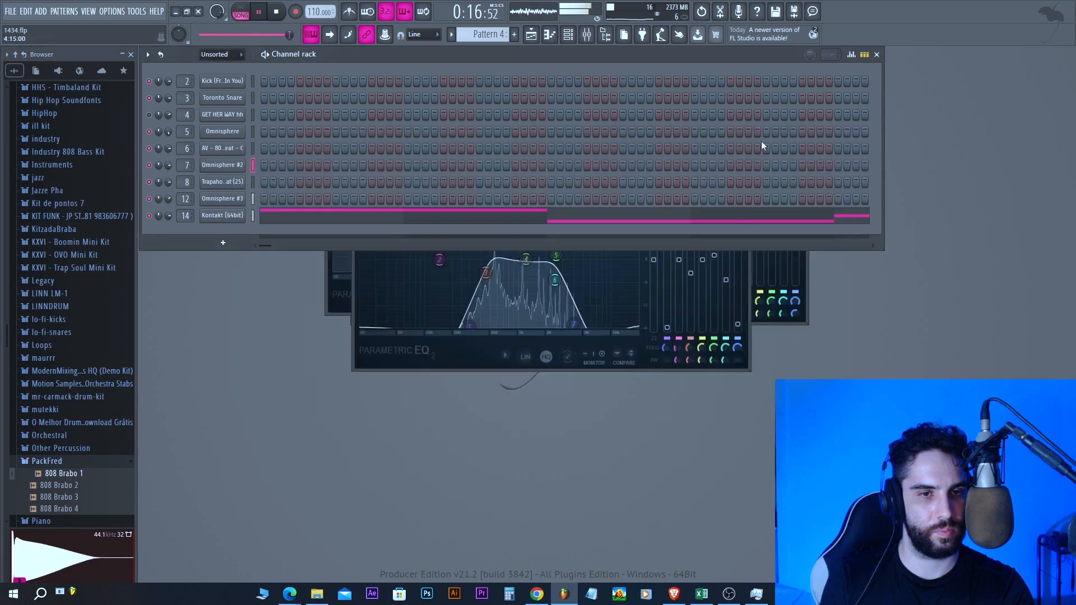
# - Stop playback, save the project and create Pattern 5
pyautogui.press('space')
pyautogui.click(10, 11)
pyautogui.click(34, 65)
pyautogui.click(514, 34)
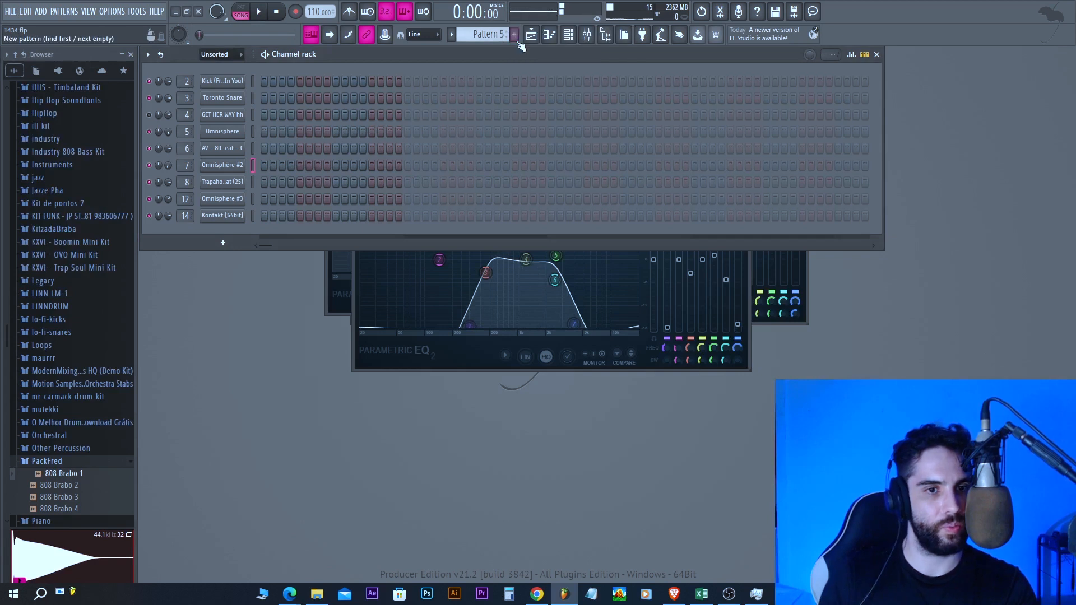
# - Place the kick on step 1 and the Toronto Snare on step 9, and play Pattern 5 in pattern mode
pyautogui.click(252, 81)
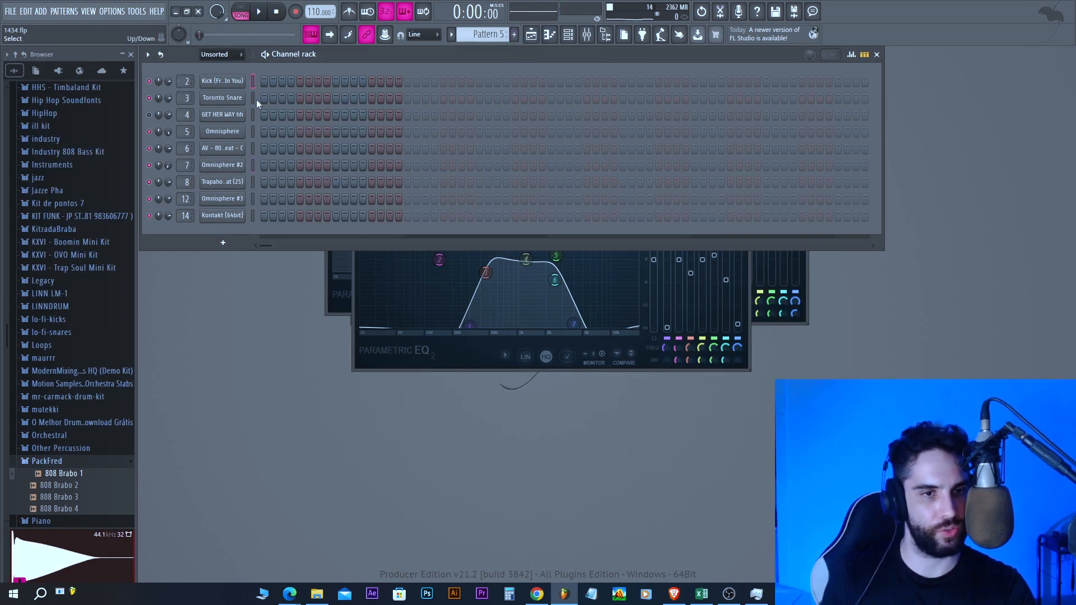
pyautogui.click(263, 82)
pyautogui.press('space')
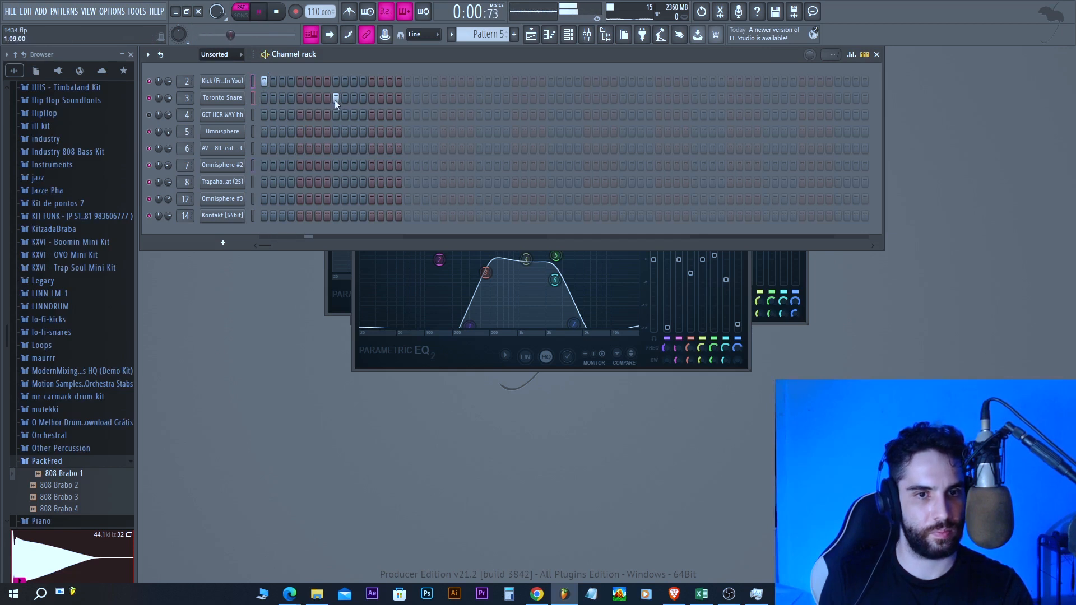
# - Try kicks on steps 14, 15 and 17, keep only step 15, then add a kick on step 23 and a snare on step 25
pyautogui.click(408, 82)
pyautogui.click(389, 82)
pyautogui.click(380, 82)
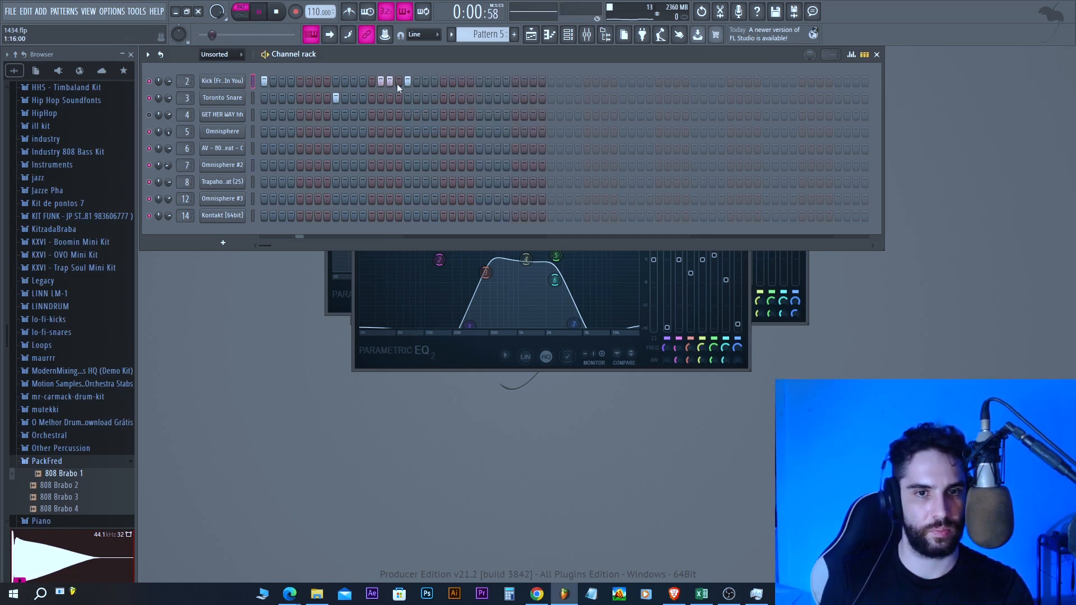
pyautogui.click(381, 81)
pyautogui.click(408, 82)
pyautogui.click(461, 82)
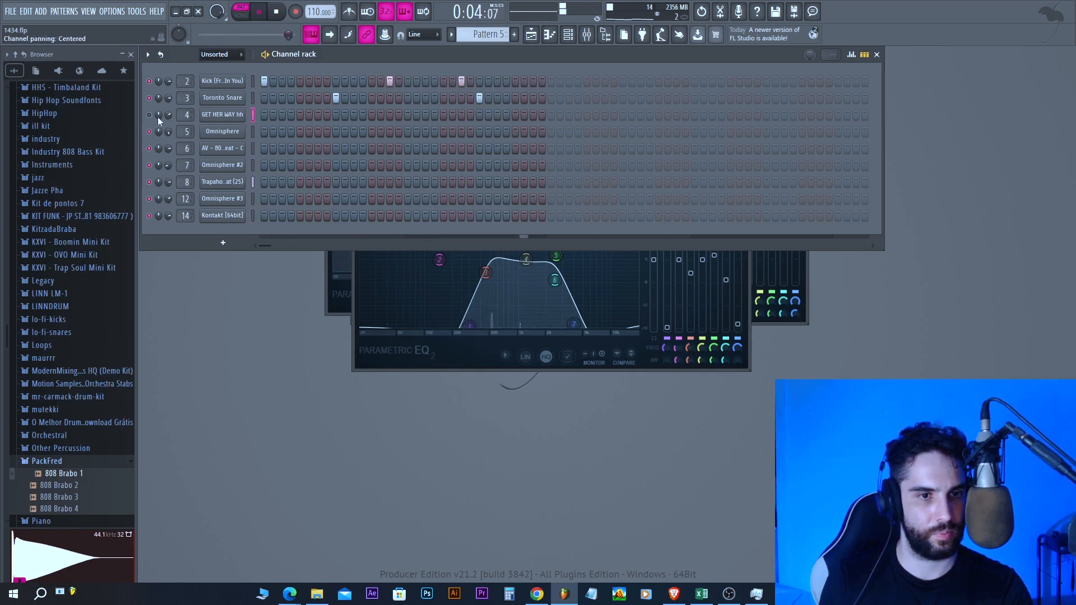
# - Unmute the GET HER WAY hh channel, fill it with a hit every 2 steps and show the mixer
pyautogui.rightClick(235, 115)
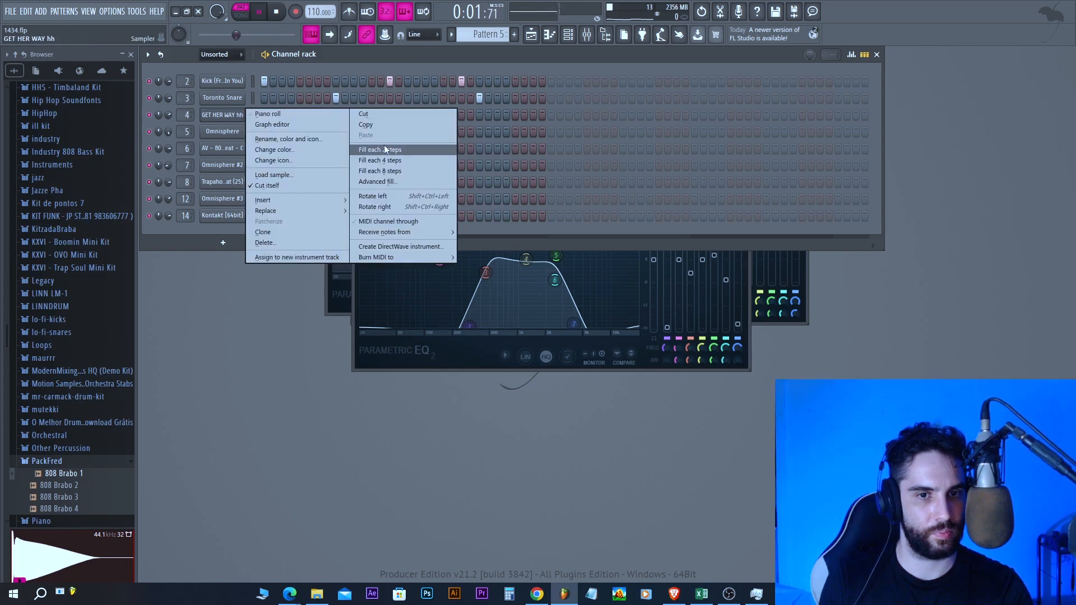
pyautogui.click(385, 146)
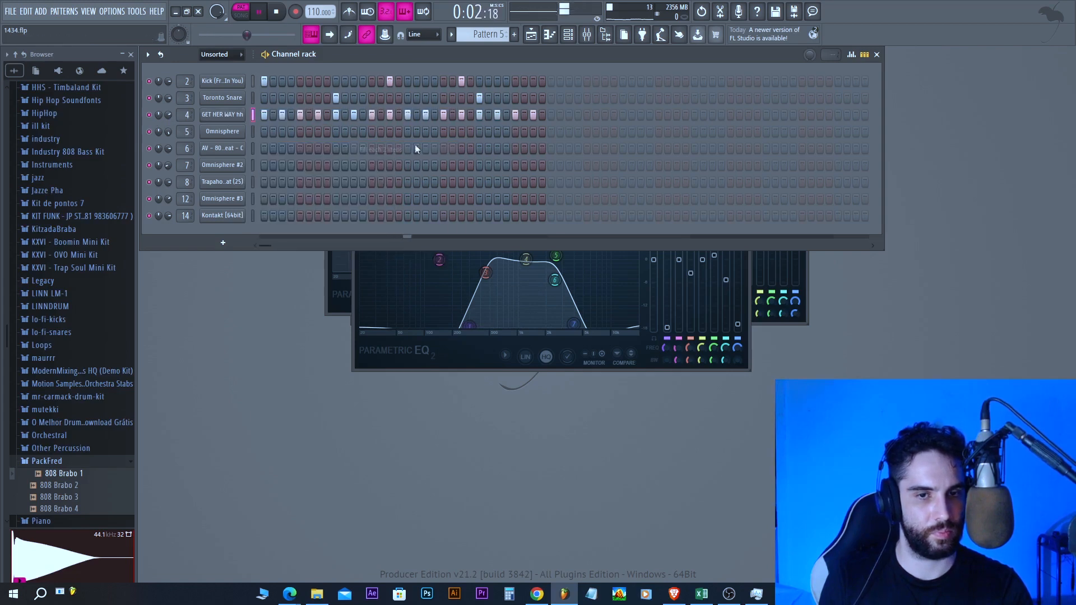
pyautogui.click(588, 37)
pyautogui.click(193, 228)
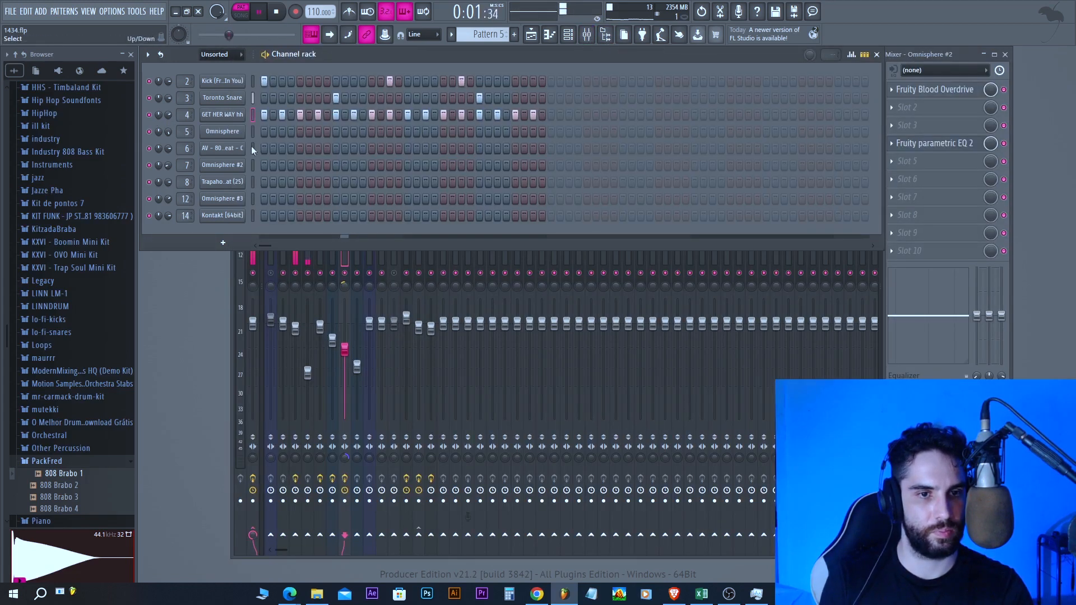
# - Set the GET HER WAY hh sample's time-stretching pitch to +200 cents, close its sampler and bring the mixer forward
pyautogui.click(230, 117)
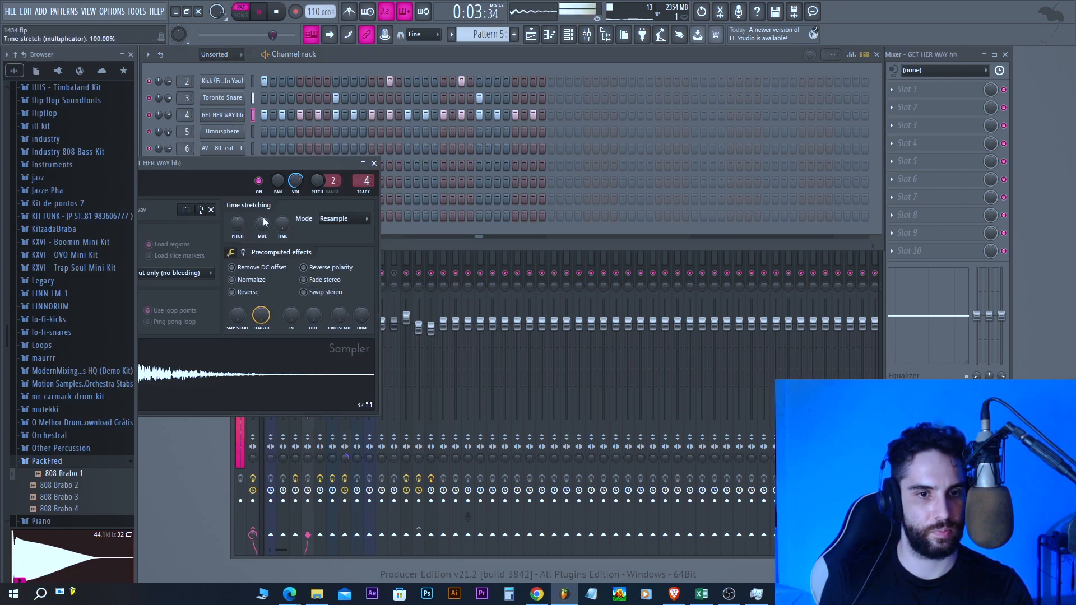
pyautogui.moveTo(237, 223); pyautogui.dragTo(239, 224)
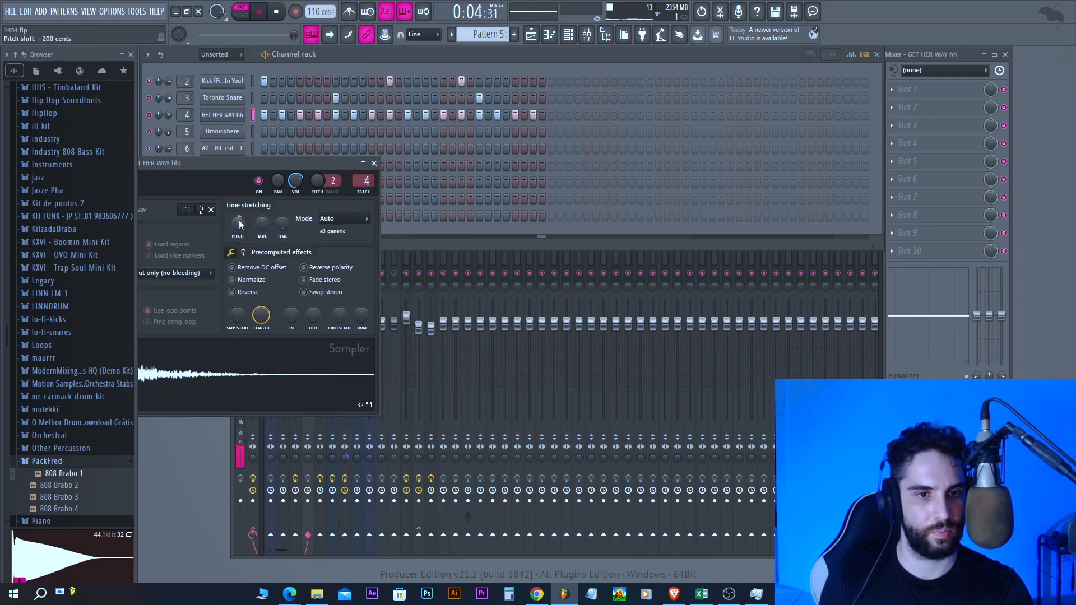
pyautogui.click(374, 163)
pyautogui.click(341, 328)
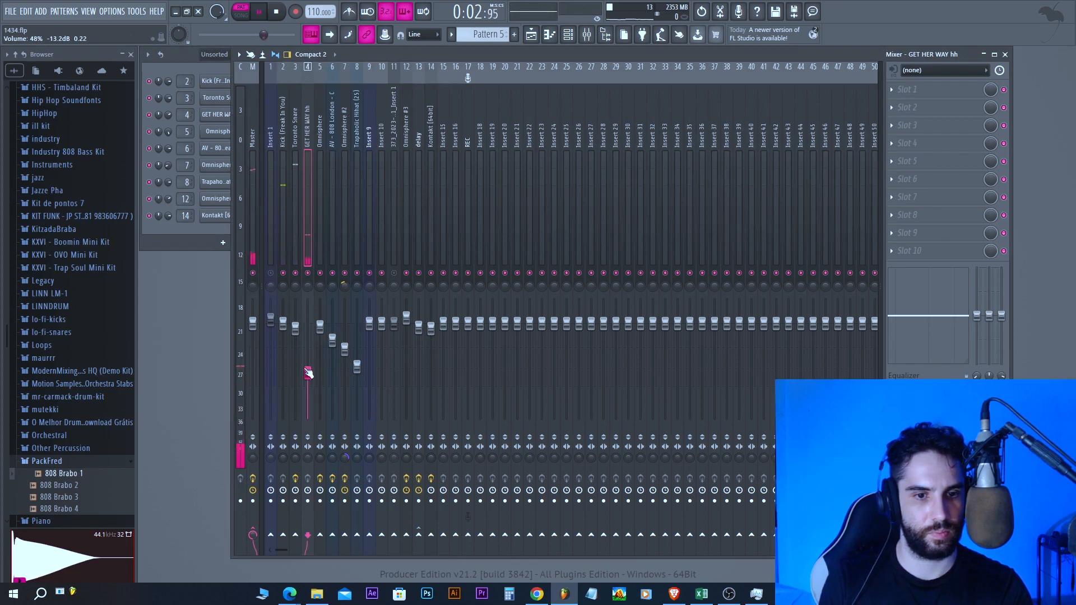
# - Remove the GET HER WAY hh hits on steps 3 and 17, and open the channel in the piano roll
pyautogui.press('F6')
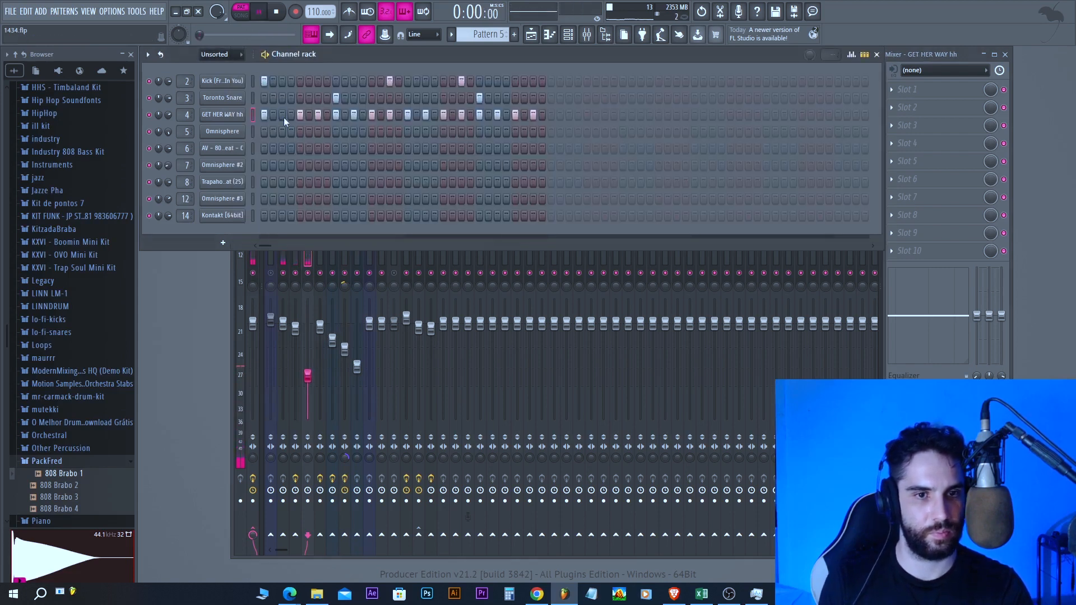
pyautogui.rightClick(410, 119)
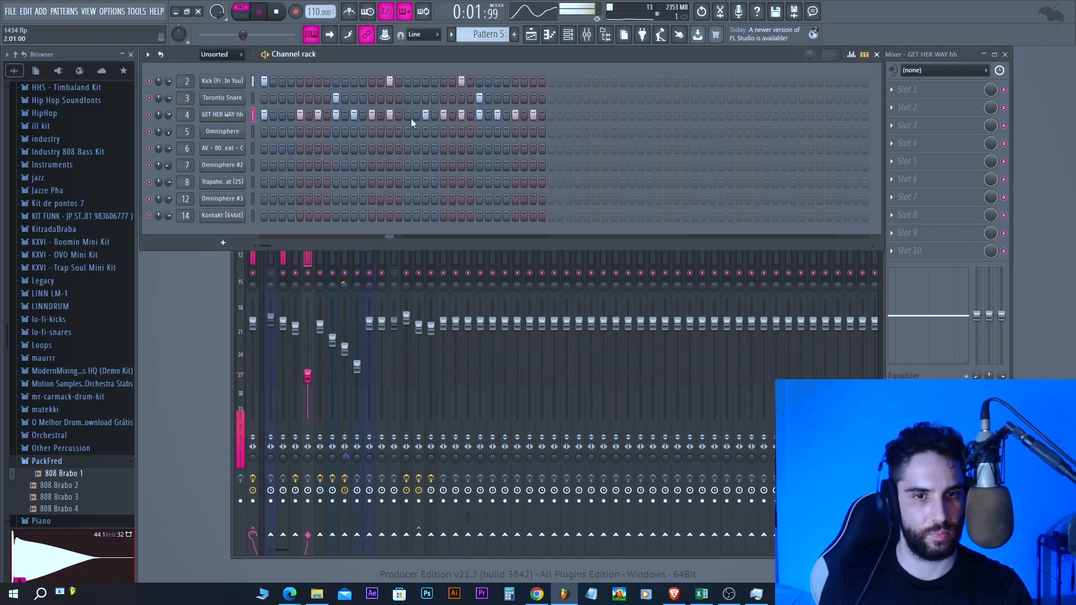
pyautogui.rightClick(228, 114)
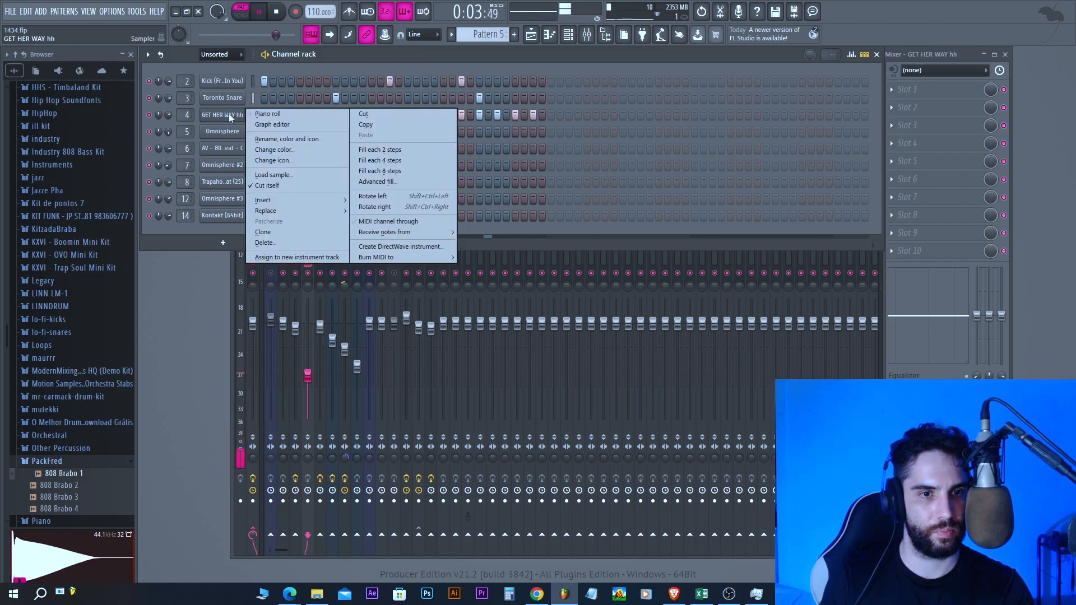
pyautogui.click(267, 113)
pyautogui.moveTo(941, 117); pyautogui.dragTo(637, 117)
pyautogui.press('space')
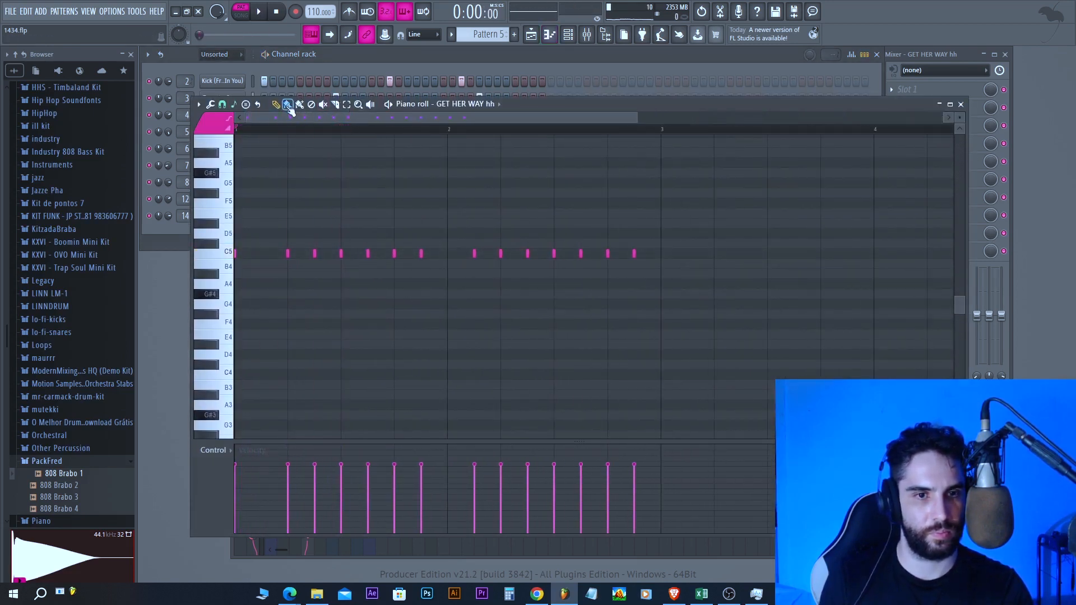
# - Set the hi-hat piano roll's snap to 1/3 step and play Pattern 5
pyautogui.click(227, 106)
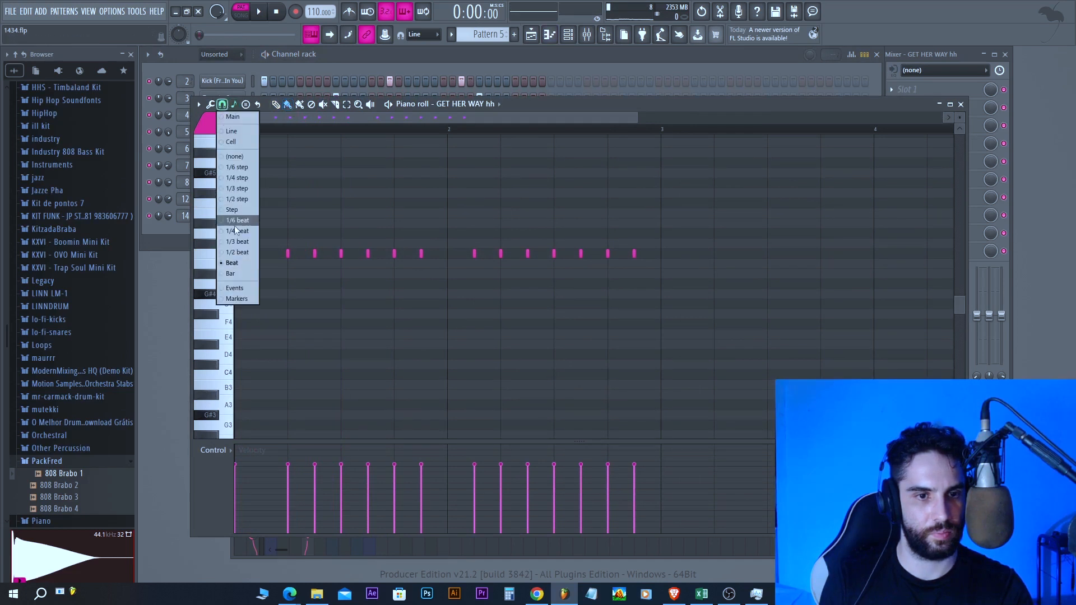
pyautogui.click(234, 267)
pyautogui.click(222, 106)
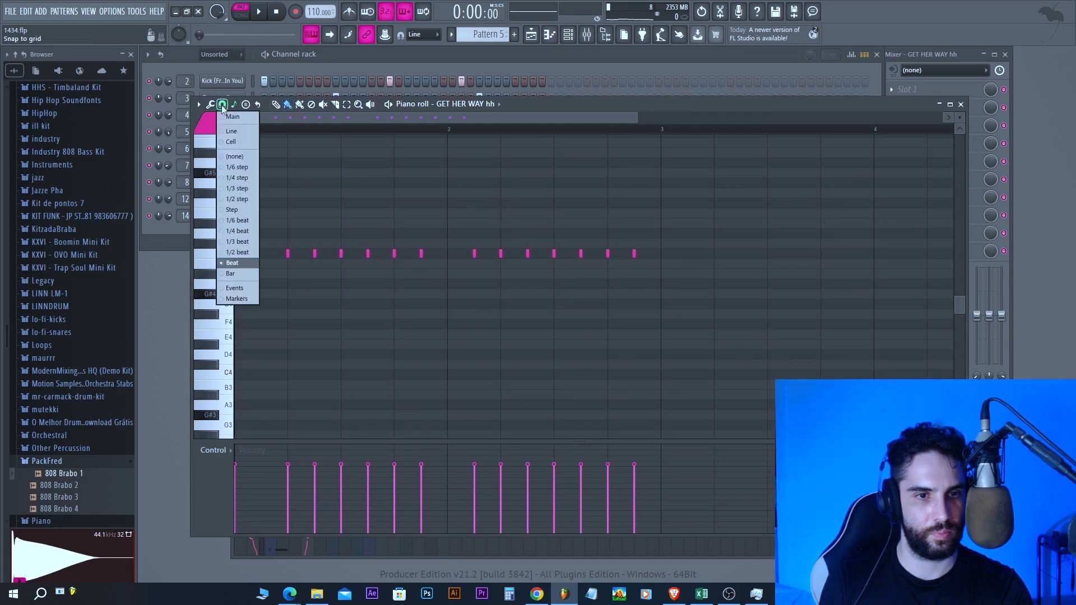
pyautogui.click(237, 191)
pyautogui.press('space')
pyautogui.press('space')
pyautogui.press('space')
pyautogui.press('space')
pyautogui.press('space')
# - Paint a six-note hi-hat roll on D#5 over steps 7 and 8 and lower its velocities
pyautogui.moveTo(314, 224); pyautogui.dragTo(337, 224)
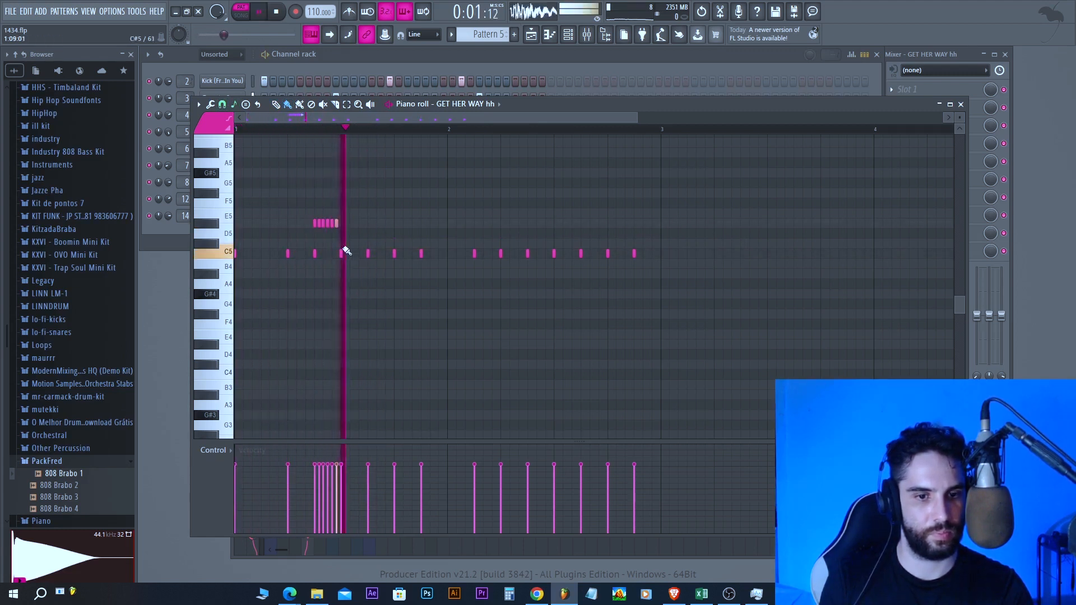
pyautogui.moveTo(331, 344); pyautogui.dragTo(337, 344)
pyautogui.rightClick(337, 346)
pyautogui.moveTo(314, 484); pyautogui.dragTo(341, 485)
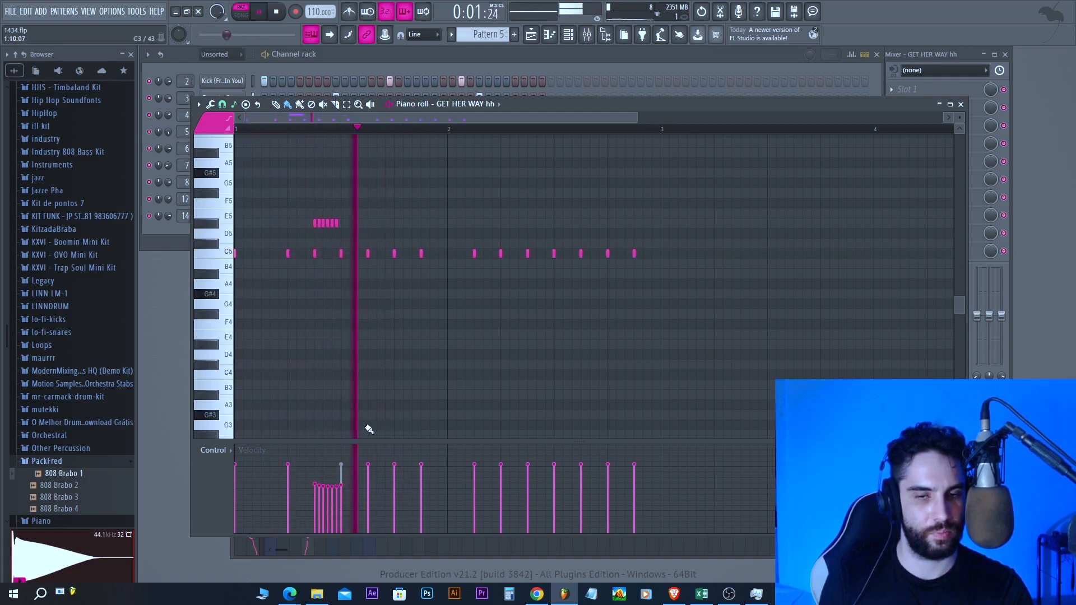
# - Paint a second hi-hat roll on E4 around step 25 and lower the velocities of the hits on steps 5, 13, 21 and 29
pyautogui.moveTo(555, 335); pyautogui.dragTo(578, 335)
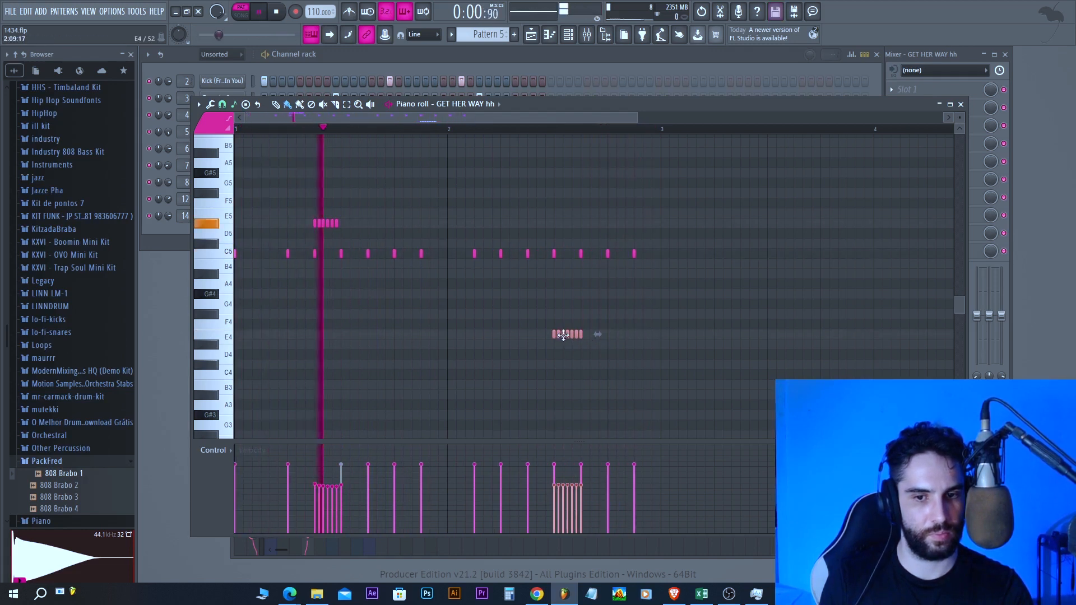
pyautogui.moveTo(565, 335); pyautogui.dragTo(570, 335)
pyautogui.rightClick(586, 337)
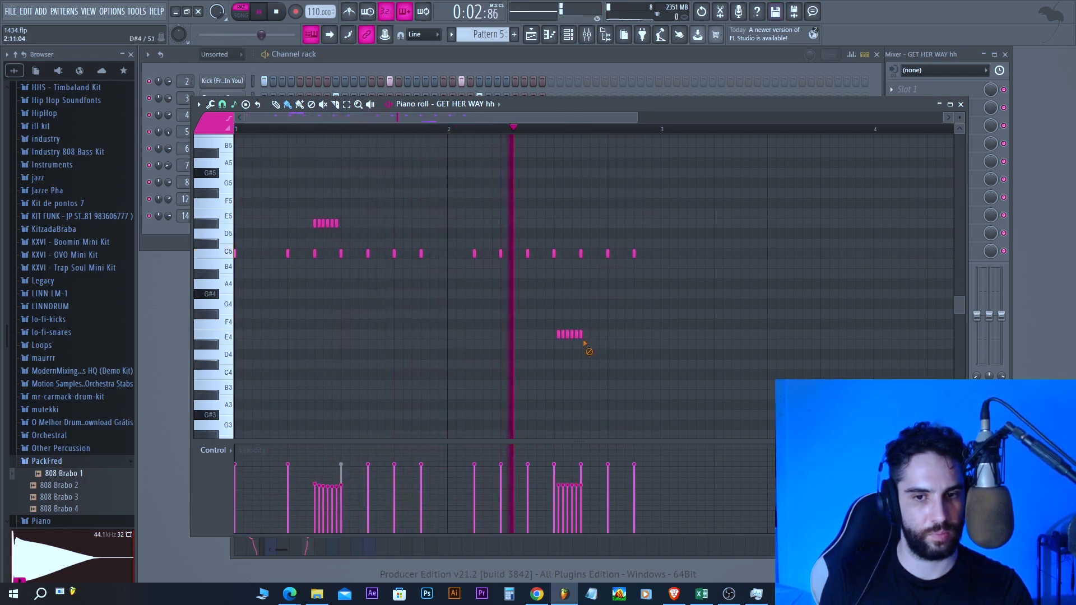
pyautogui.press('space')
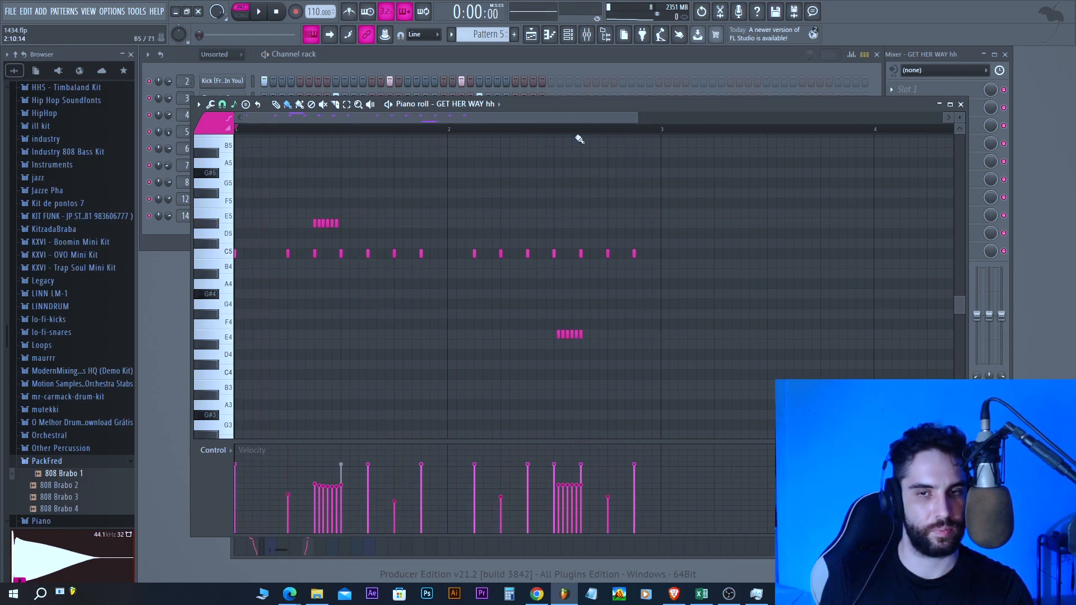
# - Place Pattern 5 four times in a row on Track 6 from bars 1 to 8, and play the arrangement in song mode
pyautogui.click(531, 35)
pyautogui.scroll(-5, 392, 280)
pyautogui.click(157, 58)
pyautogui.click(164, 228)
pyautogui.click(331, 402)
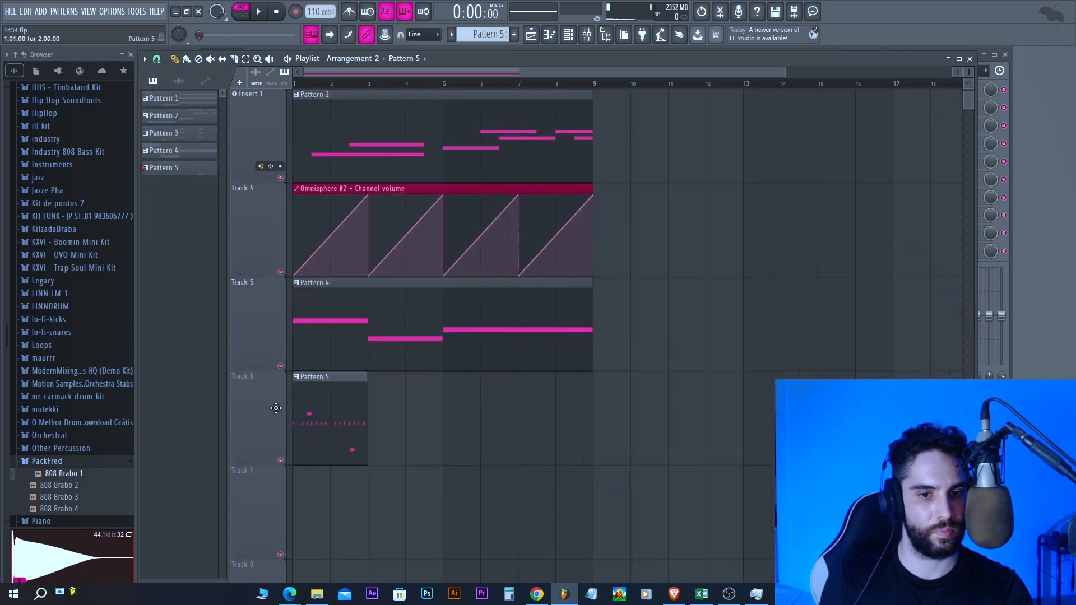
pyautogui.click(420, 391)
pyautogui.click(448, 395)
pyautogui.click(525, 385)
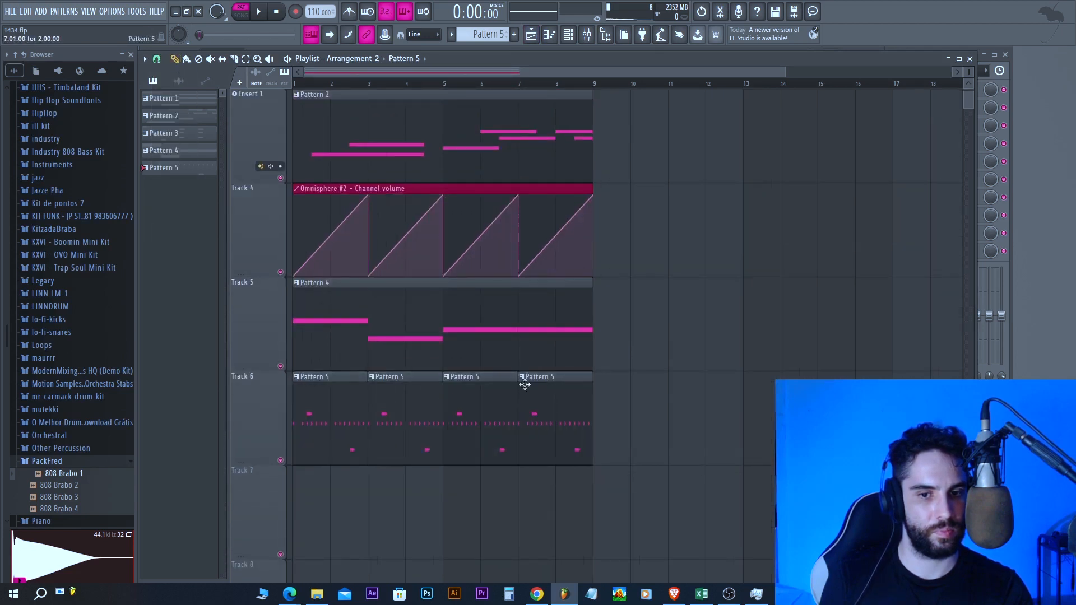
pyautogui.click(241, 15)
pyautogui.press('space')
pyautogui.click(969, 58)
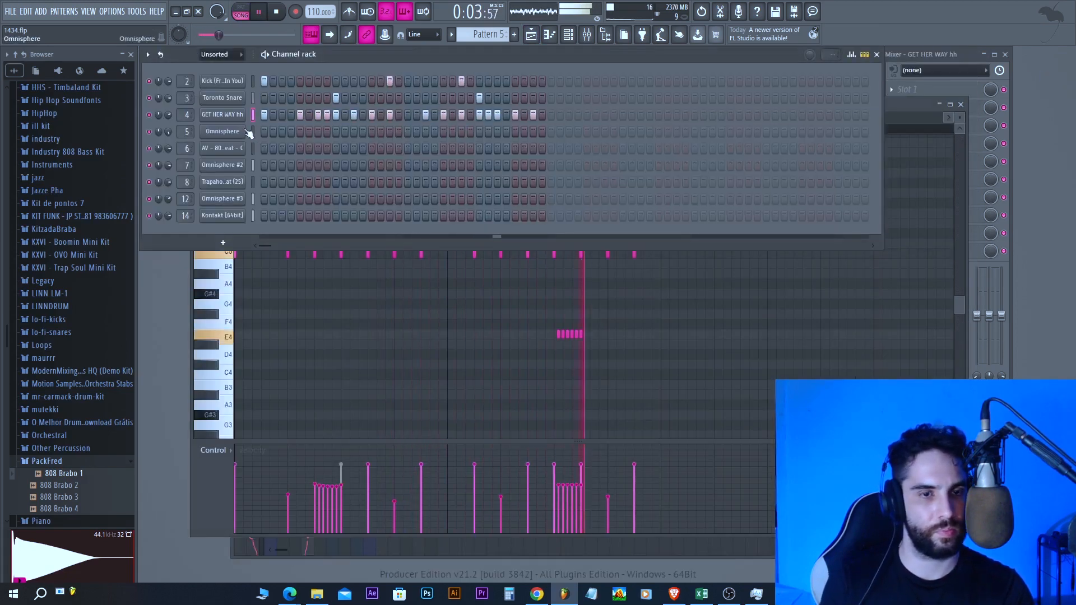
# - Delete the E4 hi-hat roll and lower the last three GET HER WAY hh hits to A#4, G#4 and F#4
pyautogui.rightClick(245, 114)
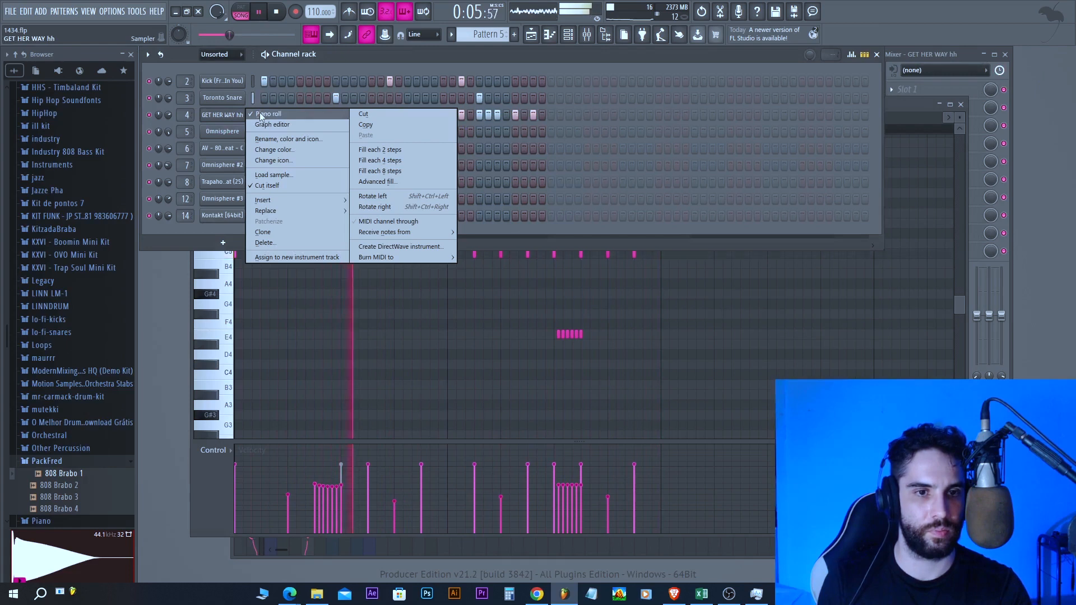
pyautogui.click(260, 114)
pyautogui.rightClick(247, 115)
pyautogui.click(272, 114)
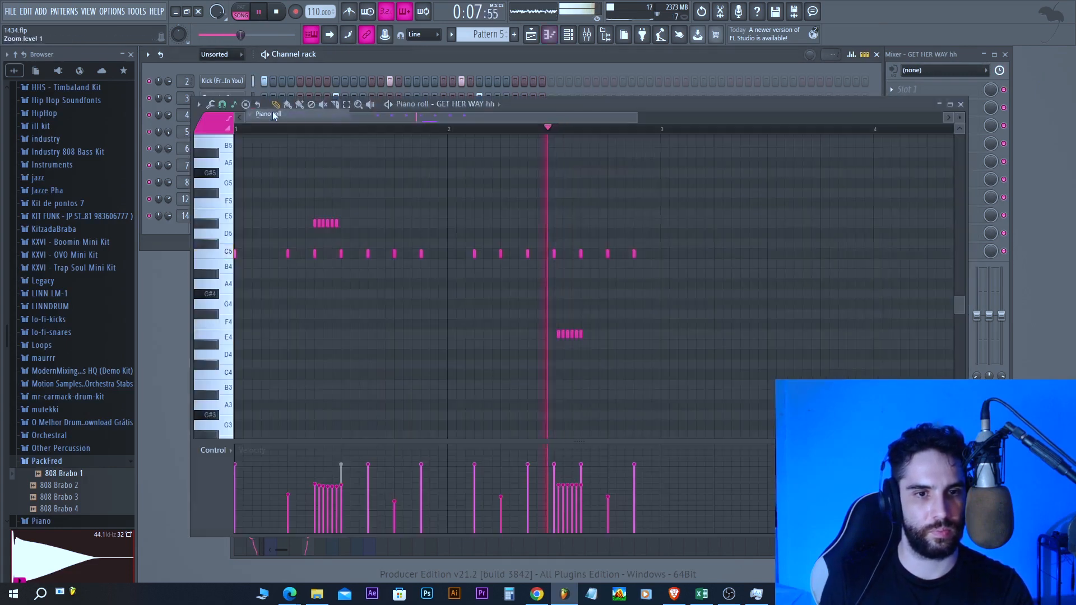
pyautogui.moveTo(580, 253); pyautogui.dragTo(608, 293)
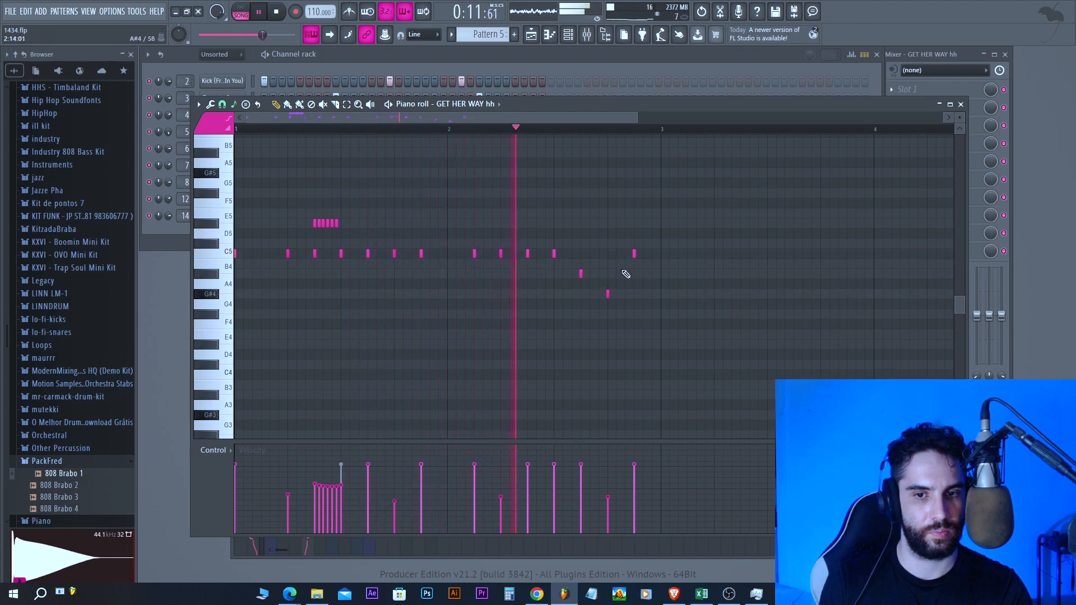
pyautogui.moveTo(634, 253); pyautogui.dragTo(635, 313)
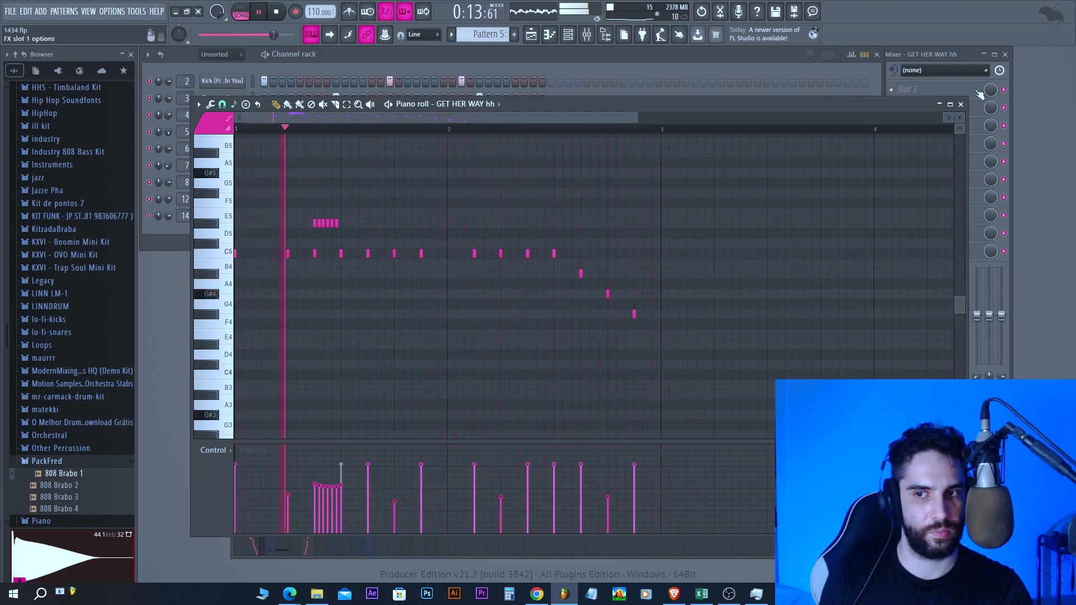
# - Close the piano roll and mixer, and save the project
pyautogui.click(961, 104)
pyautogui.click(1005, 55)
pyautogui.click(10, 12)
pyautogui.click(20, 62)
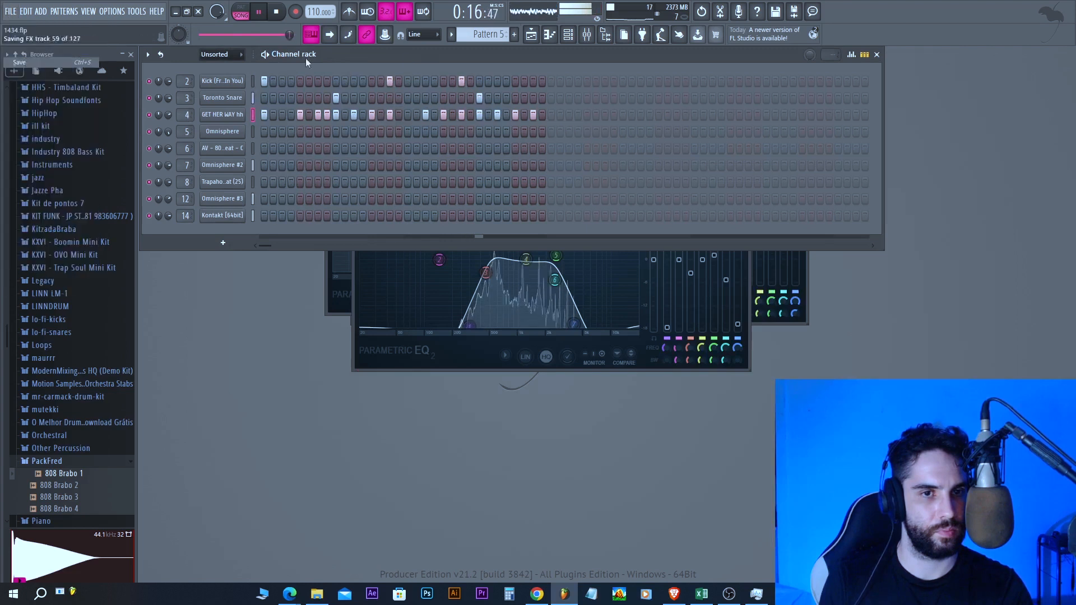
# - Create Pattern 6 with a hit on step 1 of the Trapaho..at (25) channel and place it at bar 1 of Track 7
pyautogui.click(521, 39)
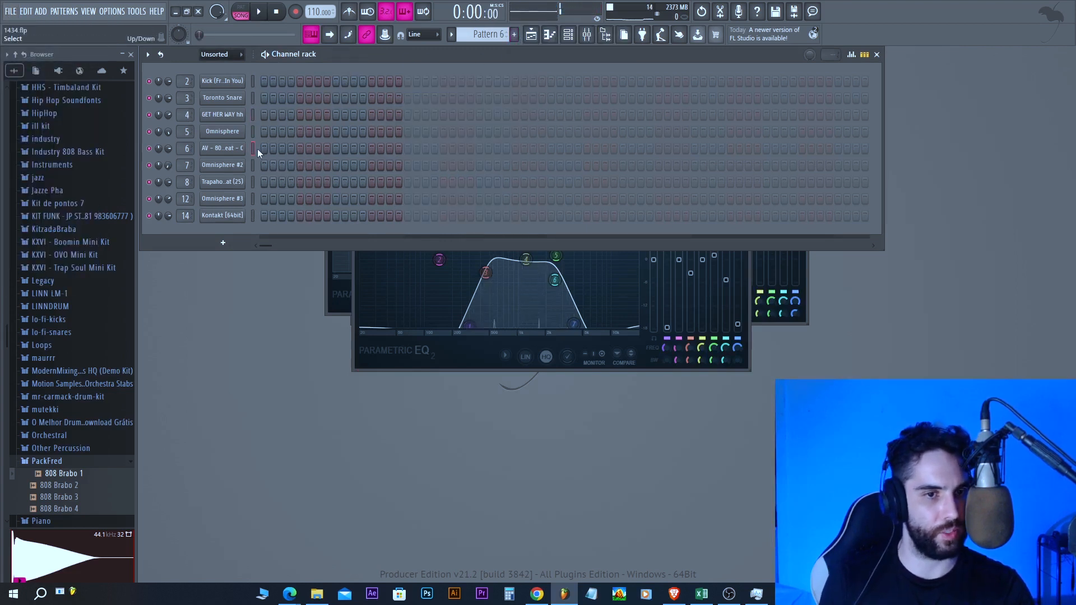
pyautogui.press('z')
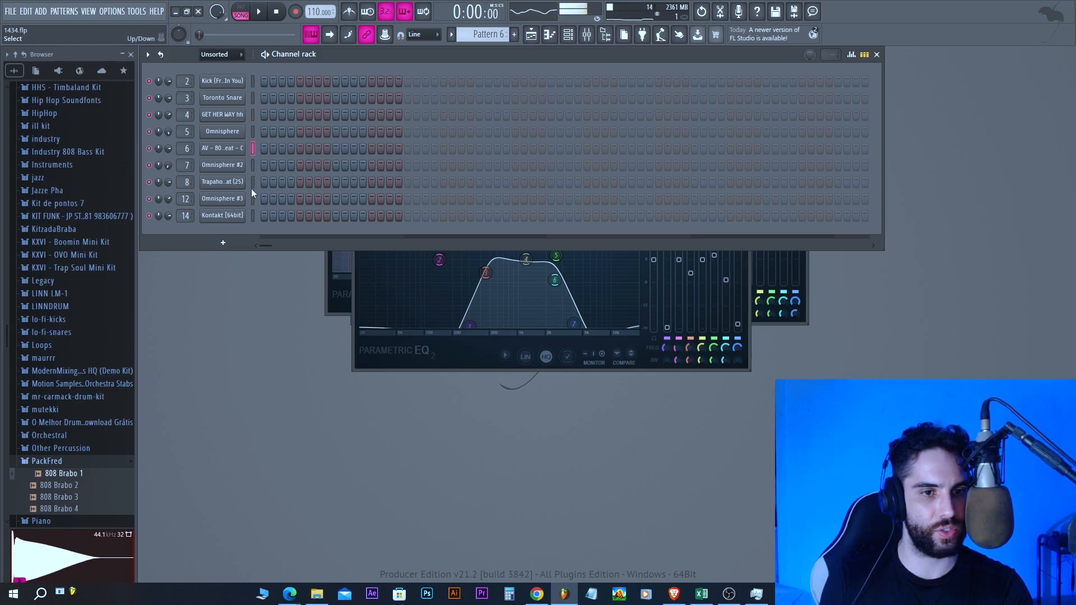
pyautogui.click(264, 182)
pyautogui.click(531, 36)
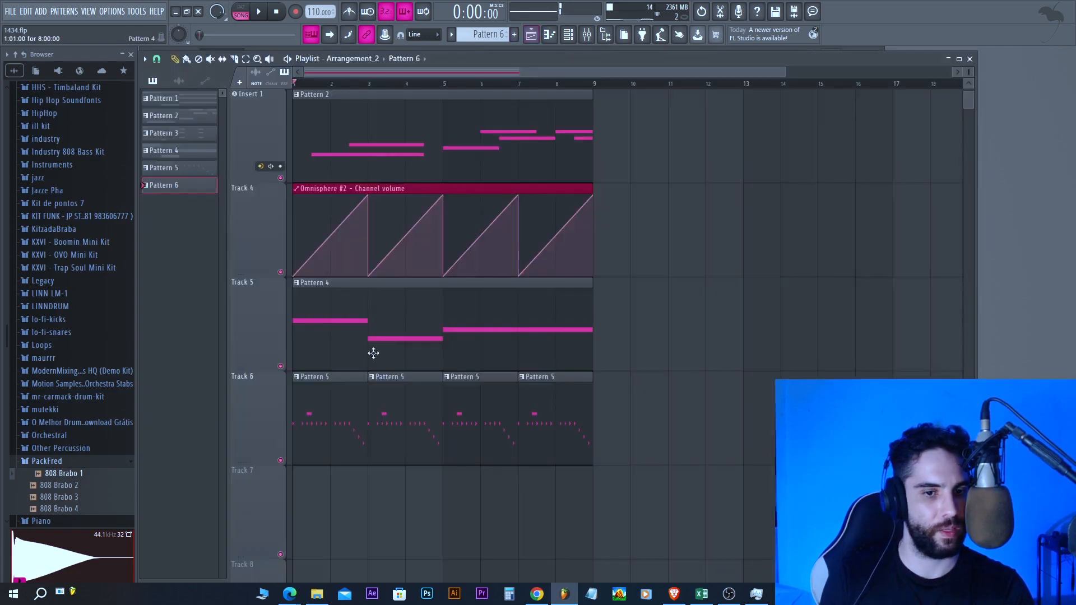
pyautogui.click(568, 34)
pyautogui.click(514, 35)
# - Copy Pattern 4's Kontakt root notes into the AV - 808 Heat - C channel of a new Pattern 7
pyautogui.click(425, 368)
pyautogui.click(987, 161)
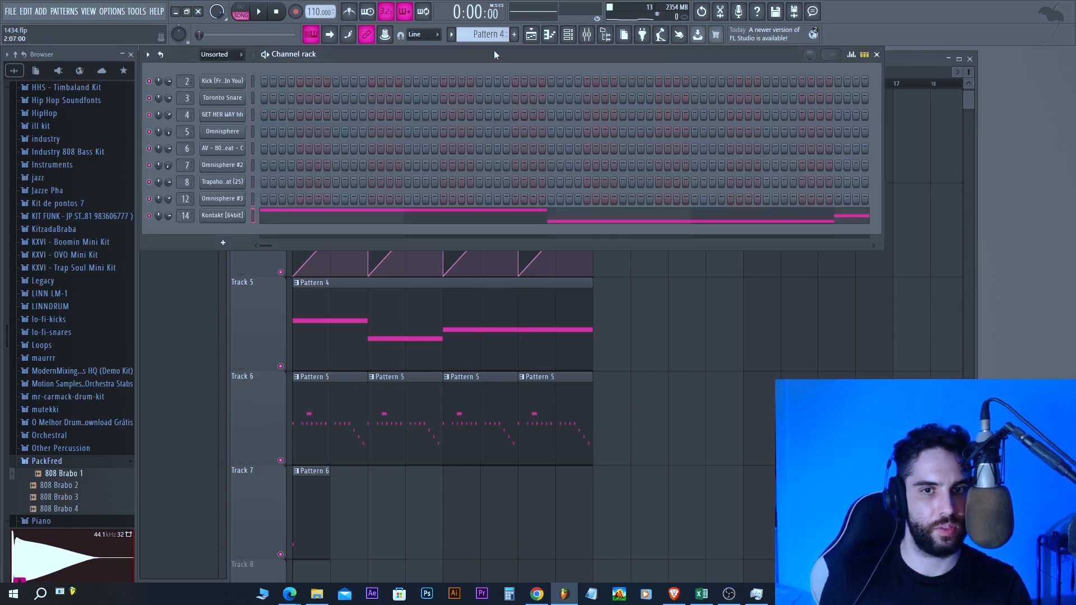
pyautogui.click(514, 34)
pyautogui.click(253, 148)
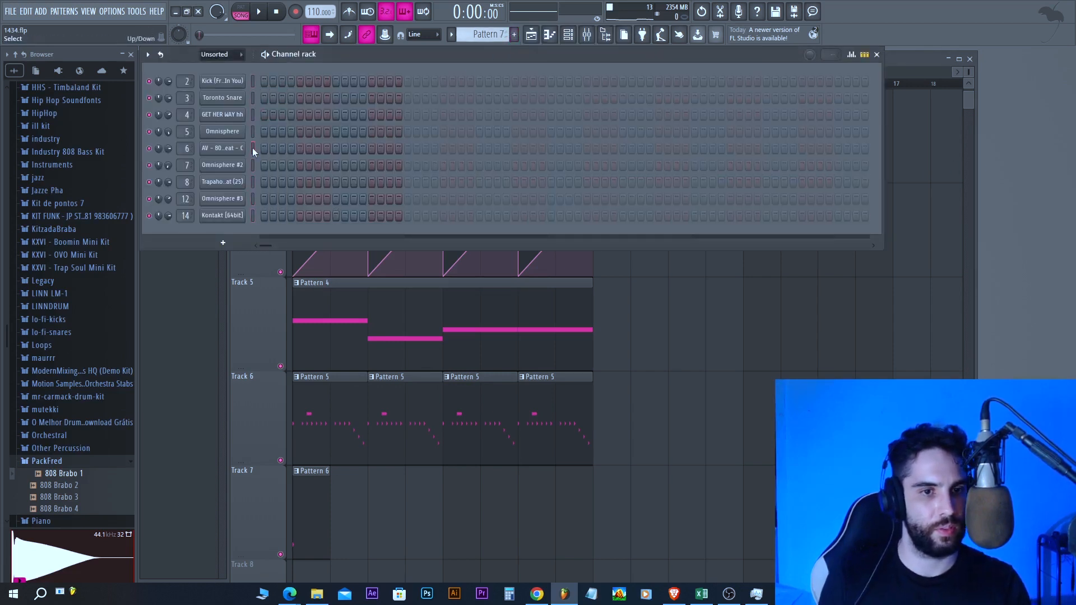
pyautogui.hotkey('ctrl', 'v')
pyautogui.click(297, 152)
pyautogui.scroll(-1, 479, 145)
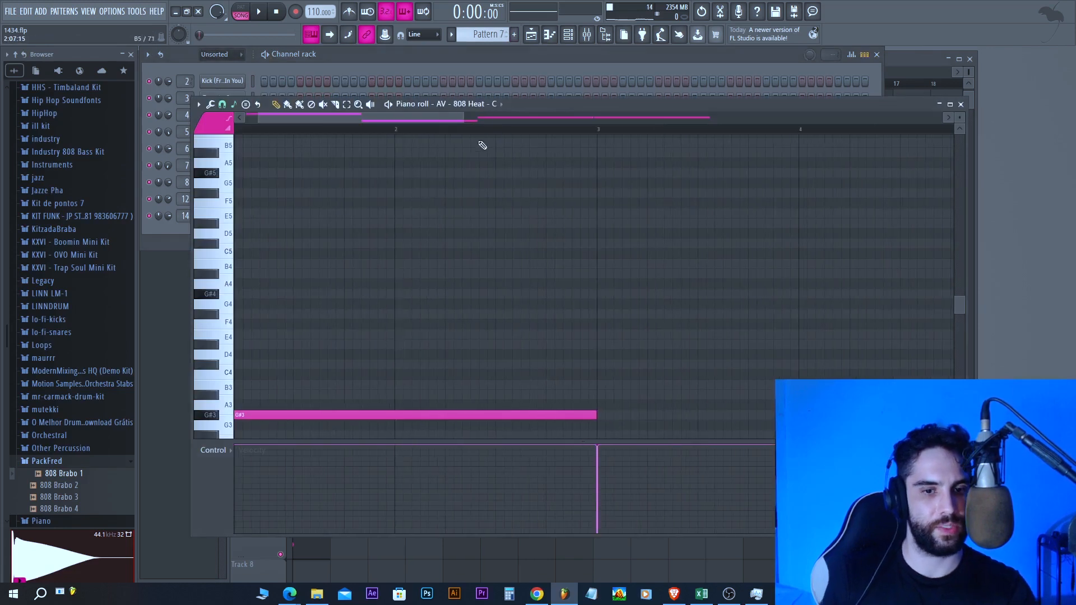
# - Place Pattern 7 at bar 1 of Track 8 in the playlist
pyautogui.click(531, 36)
pyautogui.scroll(-3, 413, 336)
pyautogui.click(377, 336)
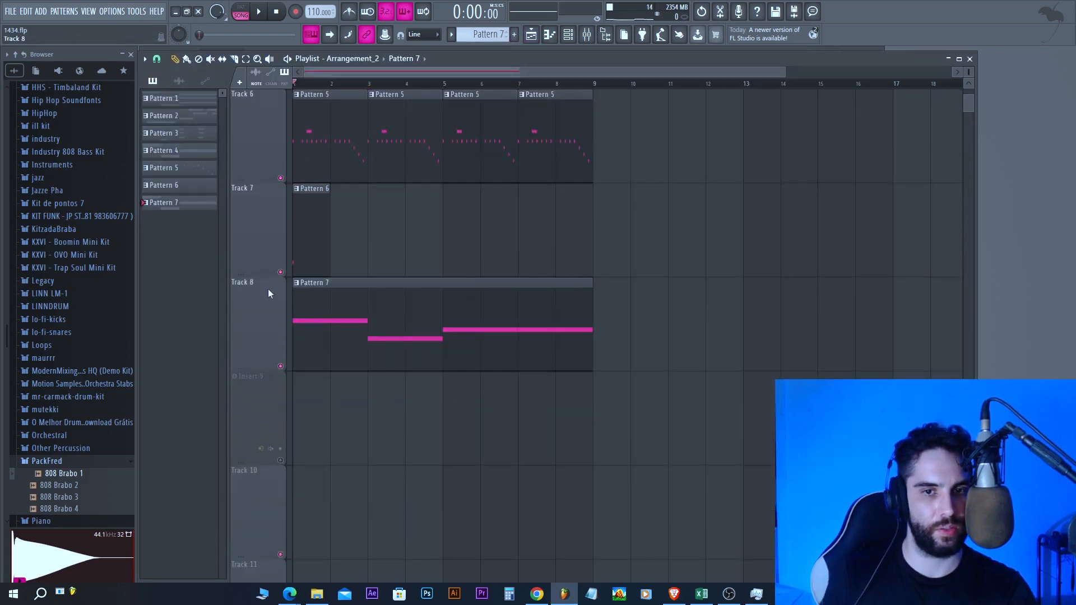
# - Transpose all the 808 notes in Pattern 7 up two octaves, and play the arrangement
pyautogui.doubleClick(345, 318)
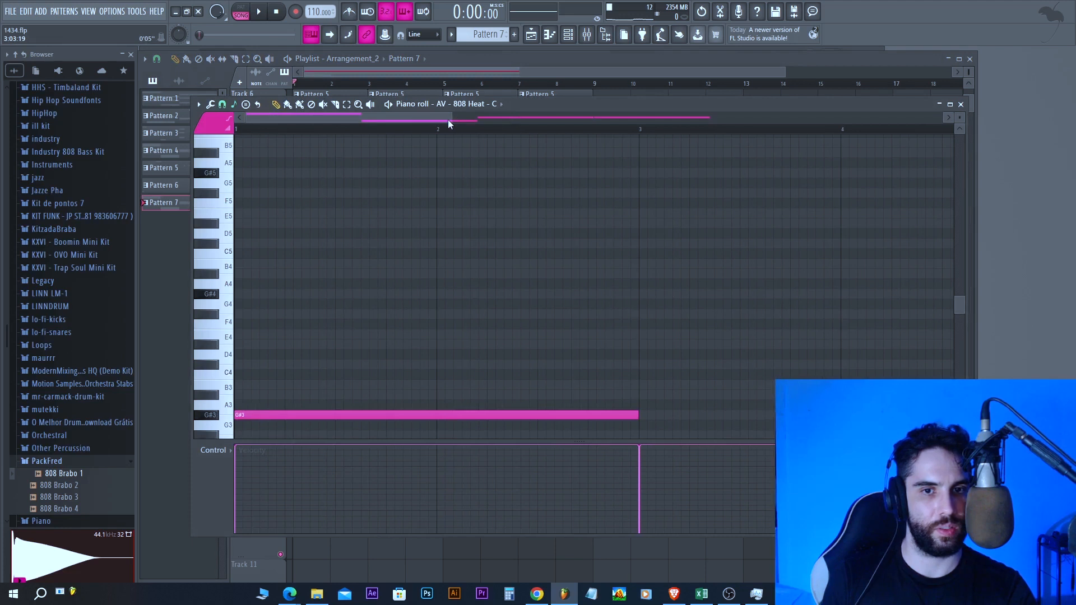
pyautogui.moveTo(448, 123); pyautogui.dragTo(451, 247)
pyautogui.scroll(-4, 449, 247)
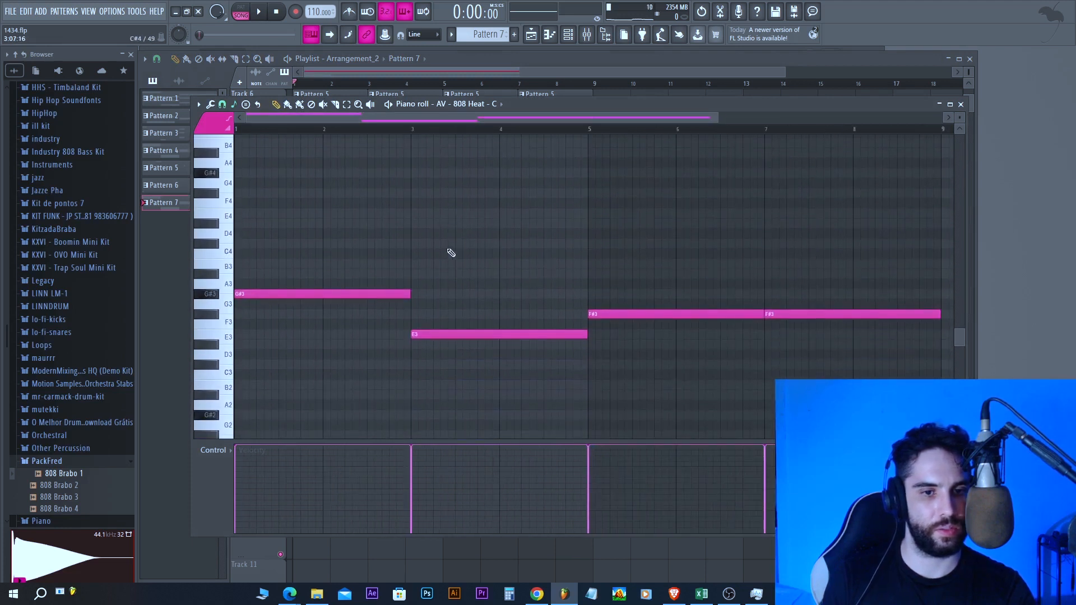
pyautogui.press('space')
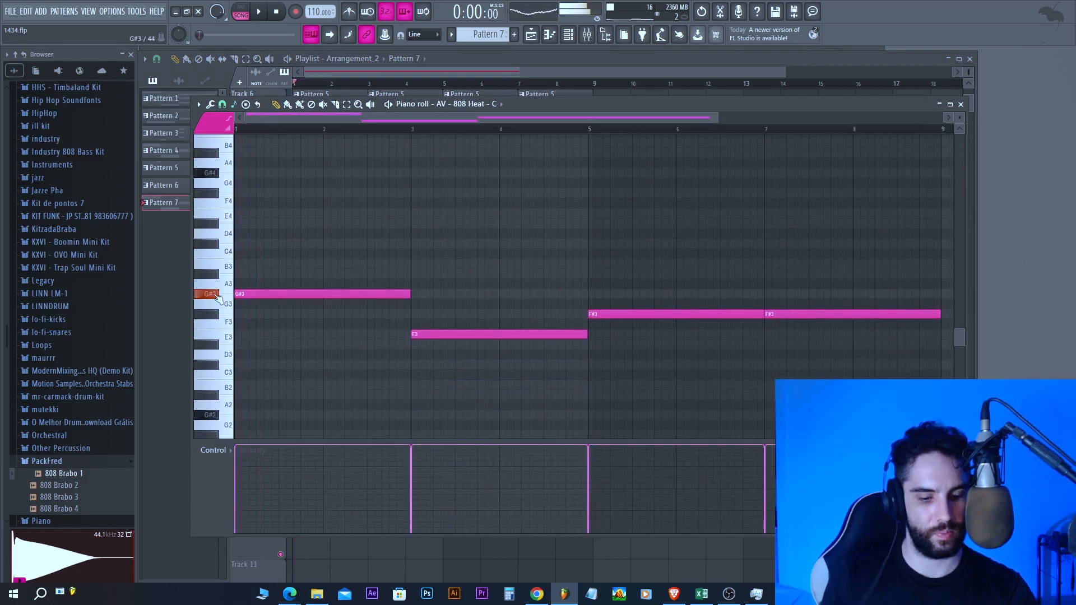
pyautogui.hotkey('ctrl', 'Up')
pyautogui.scroll(3, 219, 269)
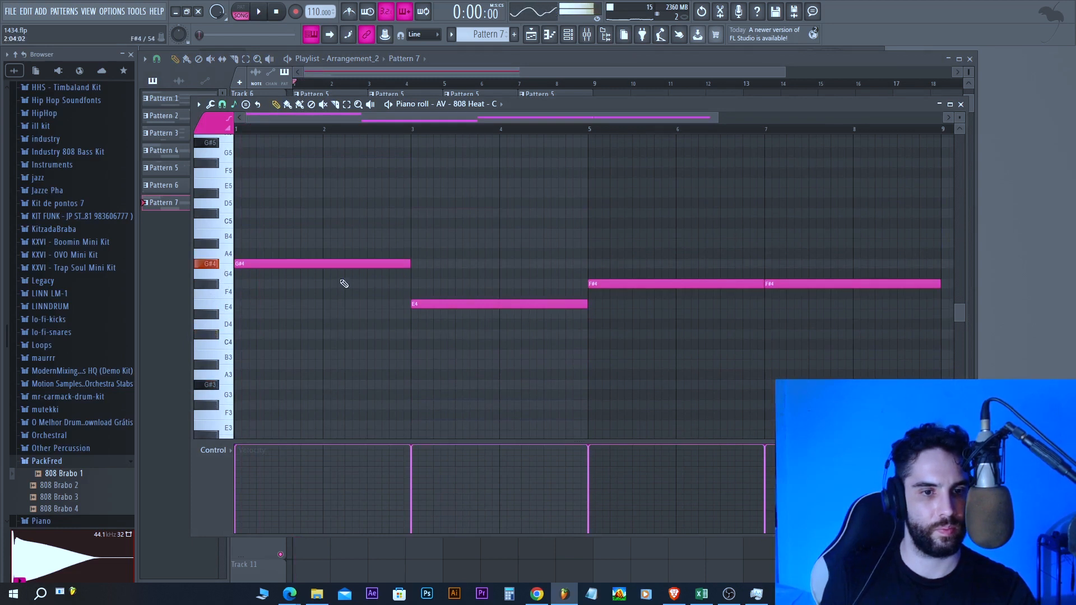
pyautogui.hotkey('ctrl', 'Up')
pyautogui.scroll(2, 336, 280)
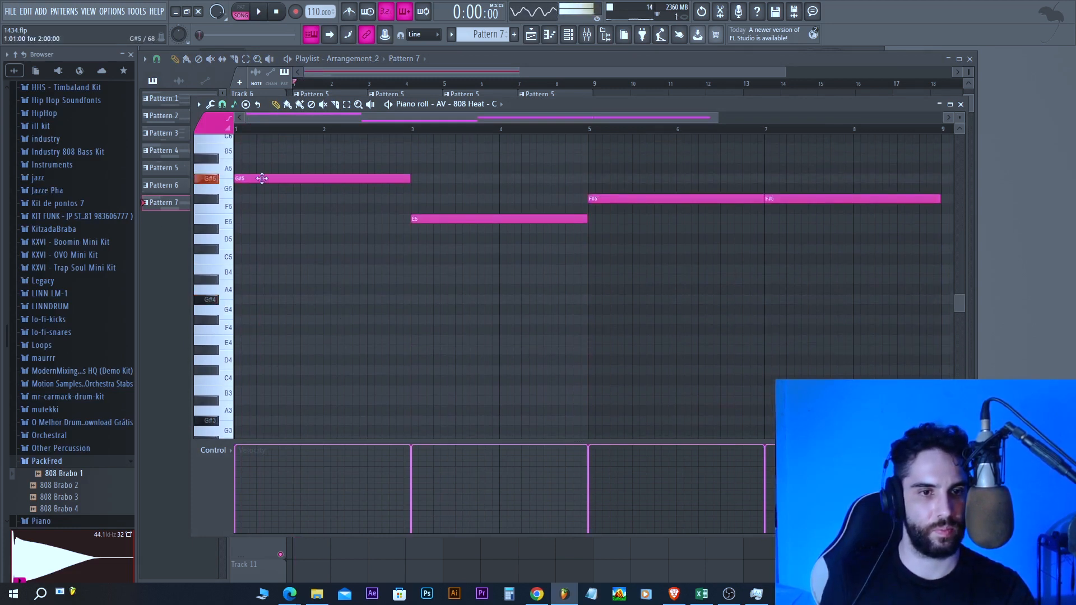
pyautogui.press('space')
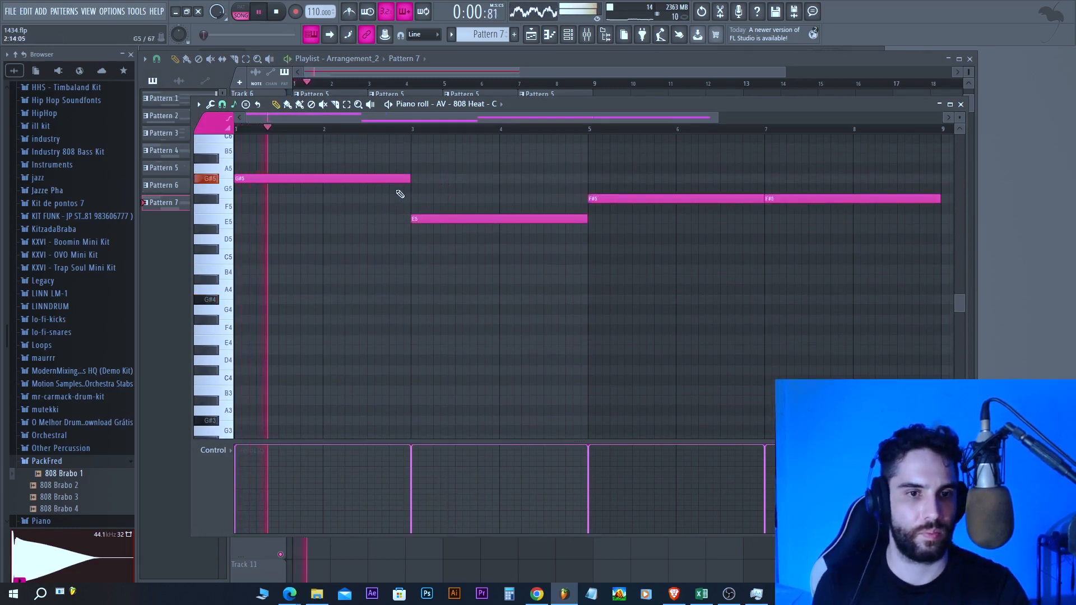
pyautogui.press('space')
pyautogui.press('space')
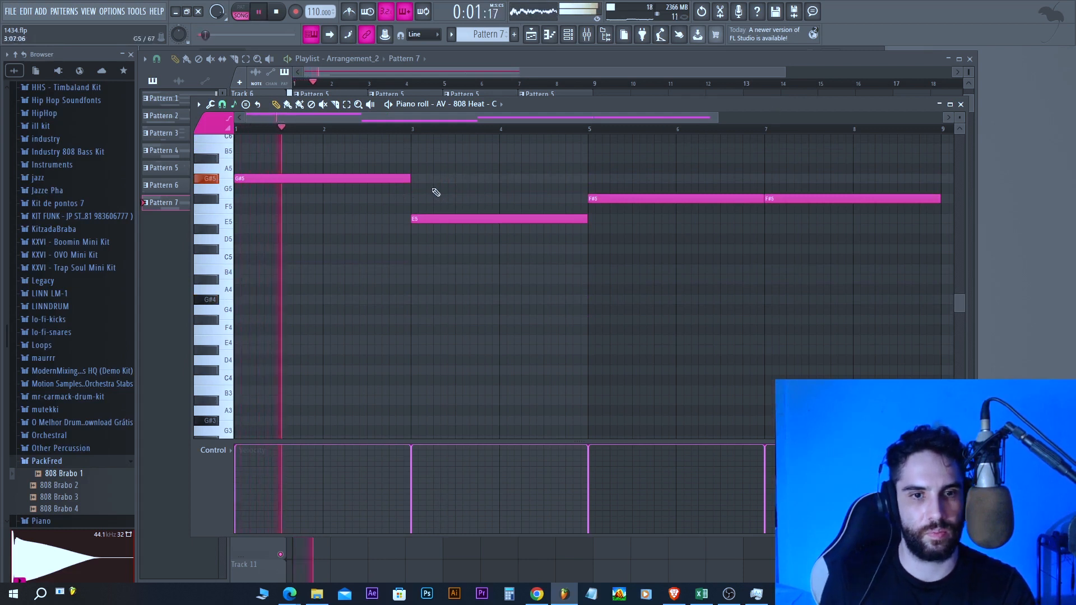
pyautogui.press('space')
# - Slice the long 808 notes in Pattern 7 into shorter ones, bring up the channel rack and play the arrangement
pyautogui.moveTo(717, 117); pyautogui.dragTo(465, 117)
pyautogui.click(335, 105)
pyautogui.moveTo(401, 207); pyautogui.dragTo(401, 168)
pyautogui.moveTo(473, 221); pyautogui.dragTo(539, 120)
pyautogui.moveTo(499, 251); pyautogui.dragTo(500, 201)
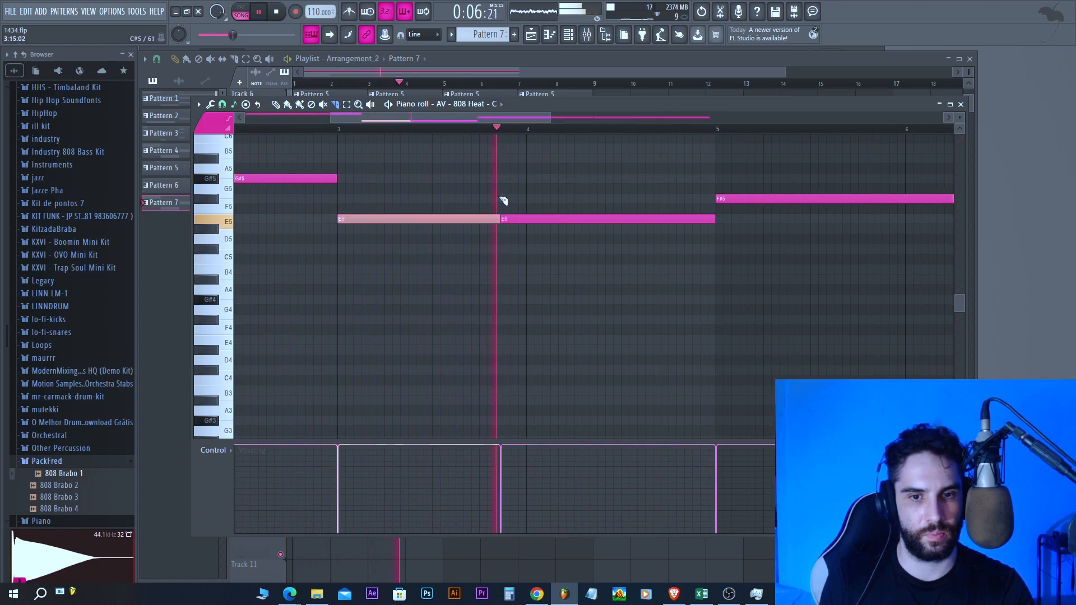
pyautogui.moveTo(571, 245); pyautogui.dragTo(577, 211)
pyautogui.press('F6')
pyautogui.press('space')
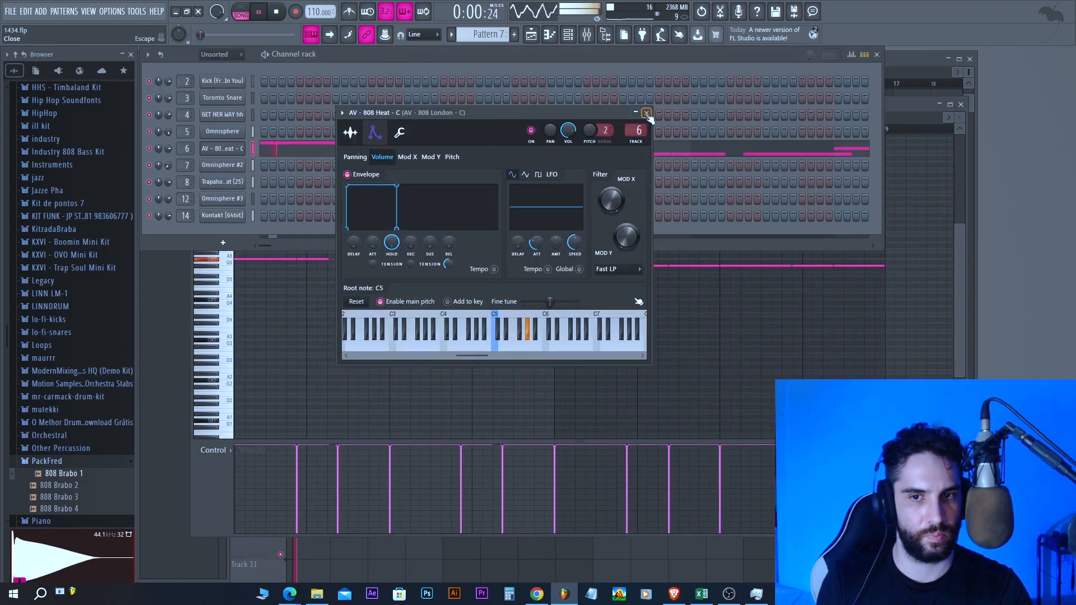
# - Try a shorter length for the last 808 note of bar 2 in Pattern 7 during playback of the arrangement
pyautogui.doubleClick(348, 310)
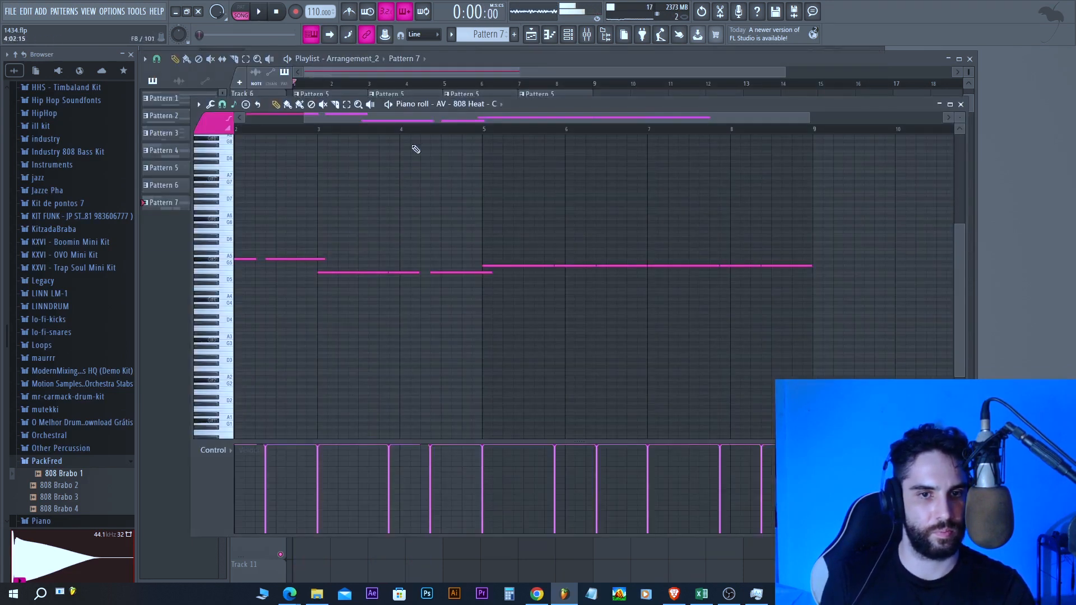
pyautogui.press('space')
pyautogui.moveTo(307, 259); pyautogui.dragTo(273, 259)
pyautogui.moveTo(400, 258); pyautogui.dragTo(353, 259)
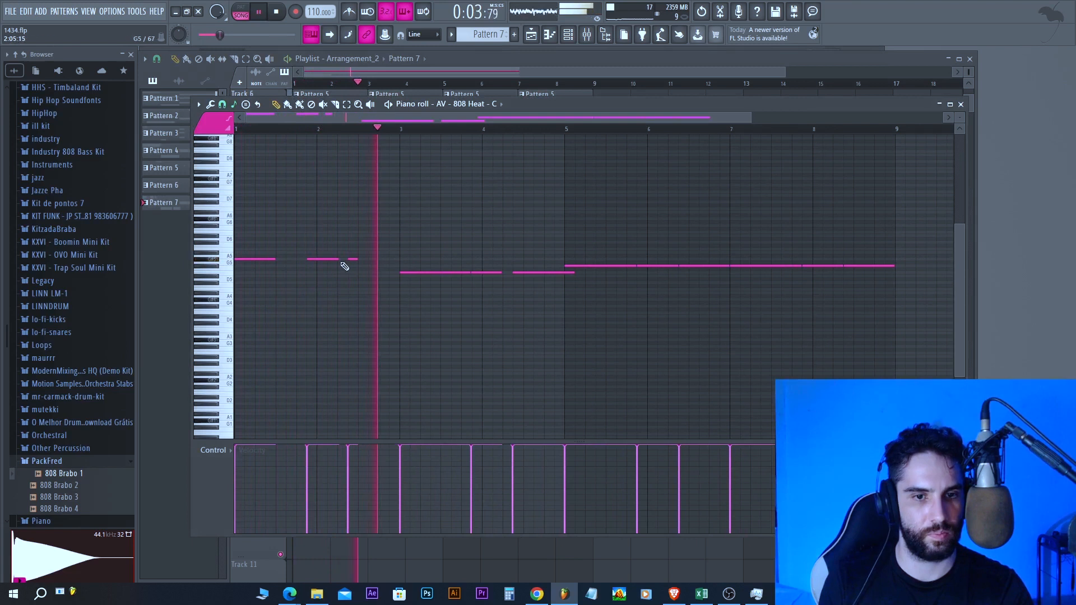
# - Close the gap between the 808 notes in bar 2 of Pattern 7 and extend the last one slightly past bar 3
pyautogui.press('space')
pyautogui.press('space')
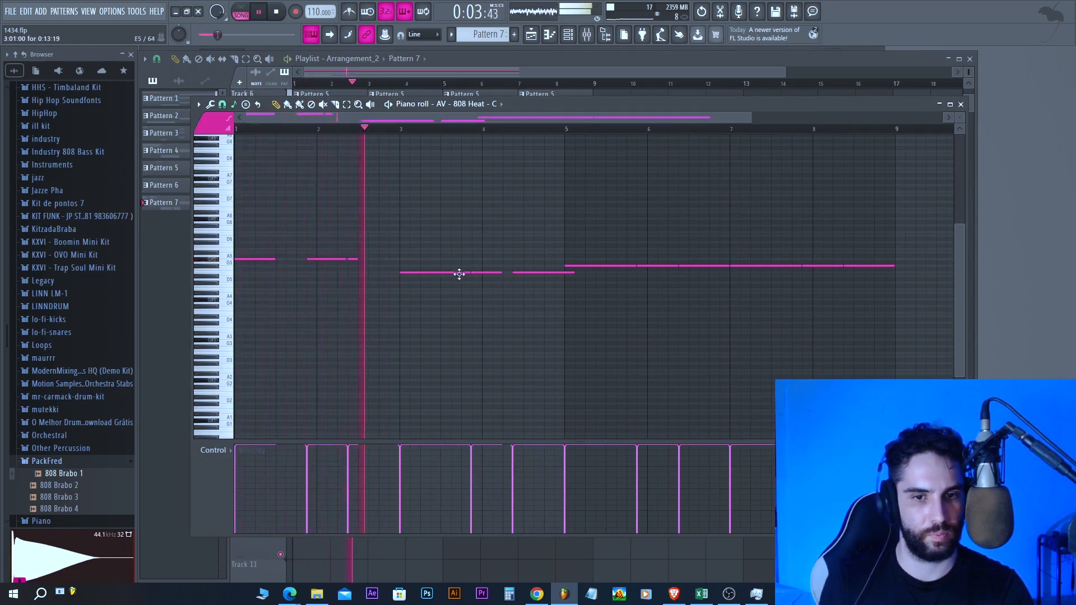
pyautogui.press('space')
pyautogui.press('space')
pyautogui.moveTo(356, 259); pyautogui.dragTo(411, 258)
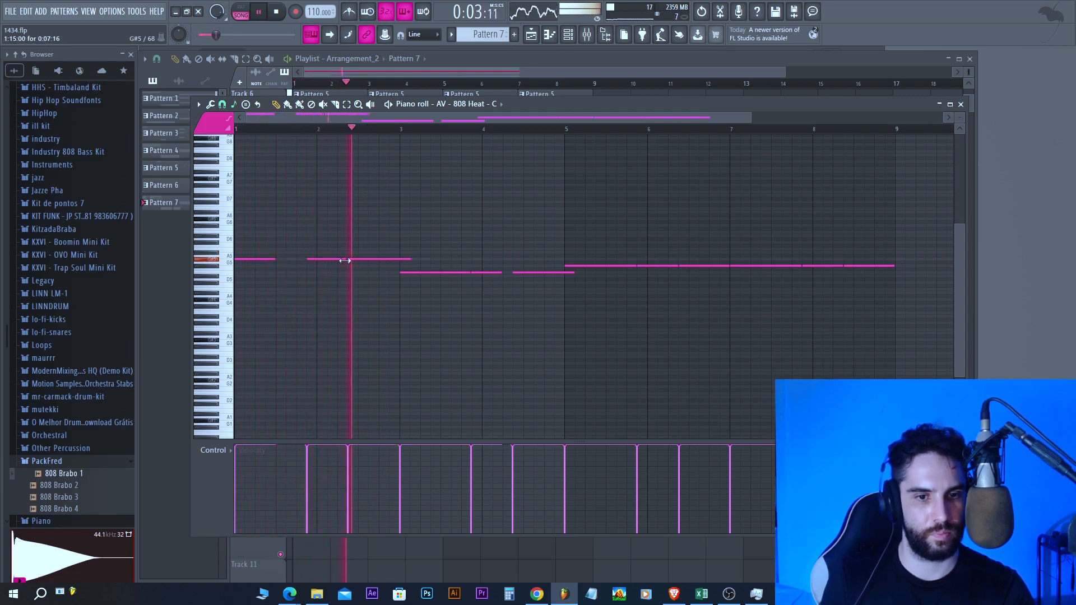
# - Return from the 808 piano roll to the playlist and save the project
pyautogui.press('F7')
pyautogui.scroll(-3, 505, 280)
pyautogui.moveTo(783, 72); pyautogui.dragTo(952, 72)
pyautogui.scroll(3, 739, 102)
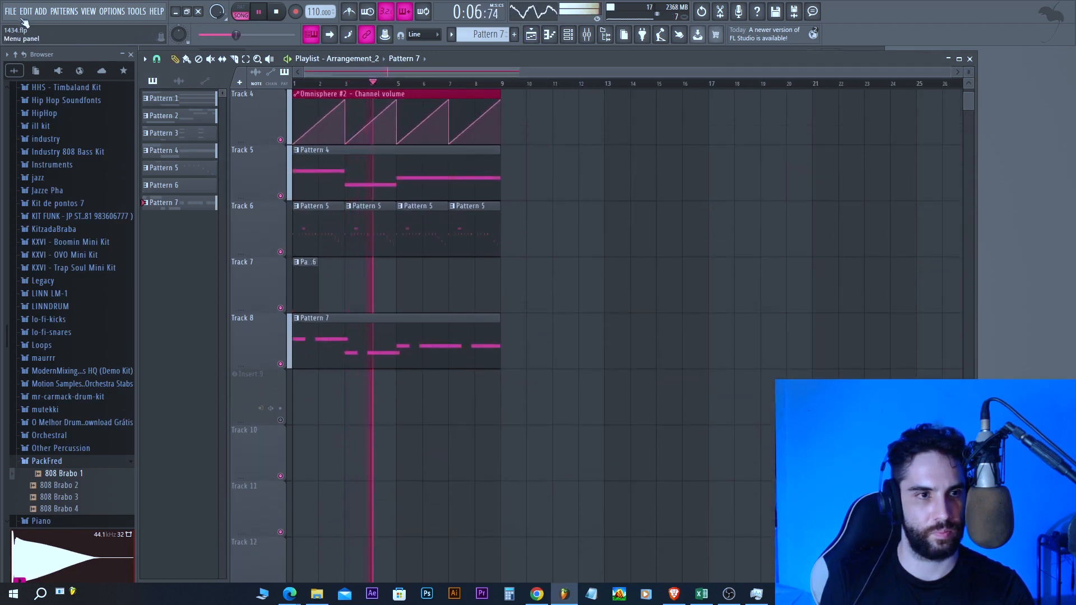
pyautogui.hotkey('ctrl', 's')
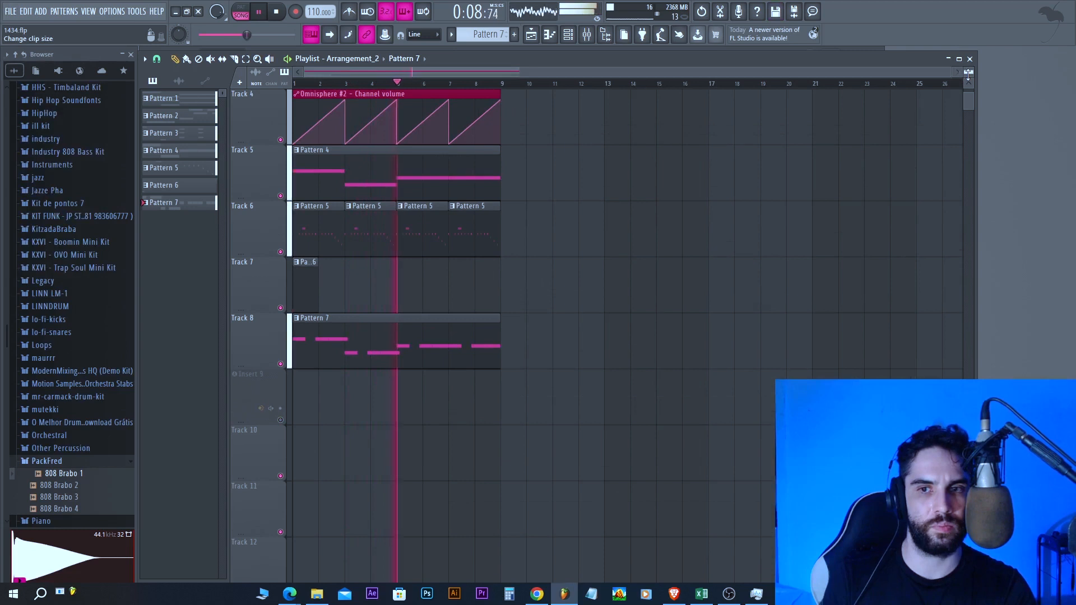
# - Bring all eight used playlist tracks into view and play the arrangement from the start
pyautogui.scroll(-1, 749, 106)
pyautogui.scroll(3, 672, 146)
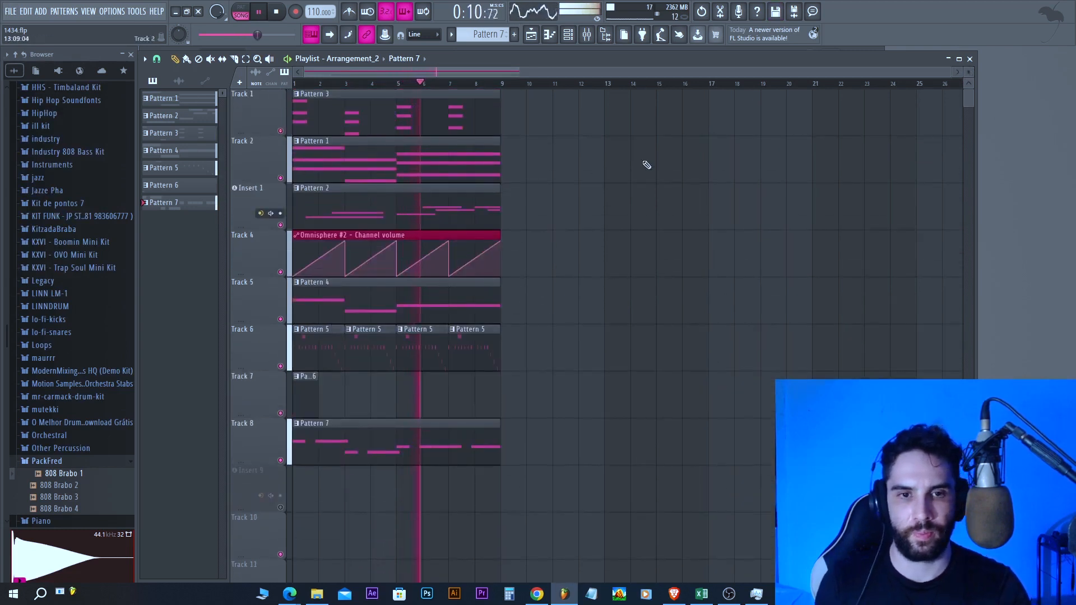
pyautogui.scroll(-3, 968, 72)
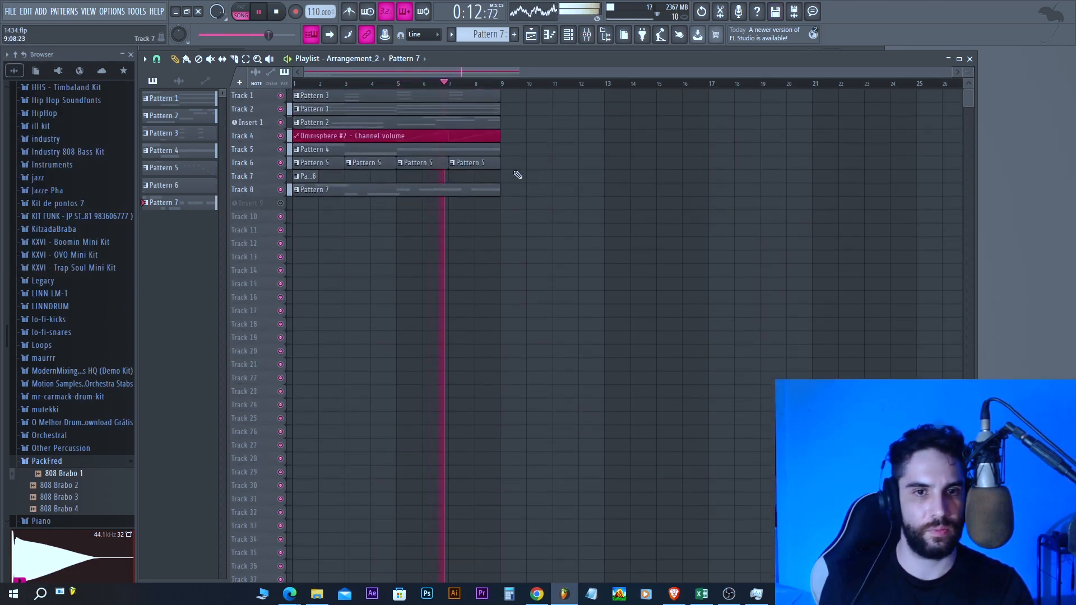
pyautogui.press('space')
pyautogui.press('space')
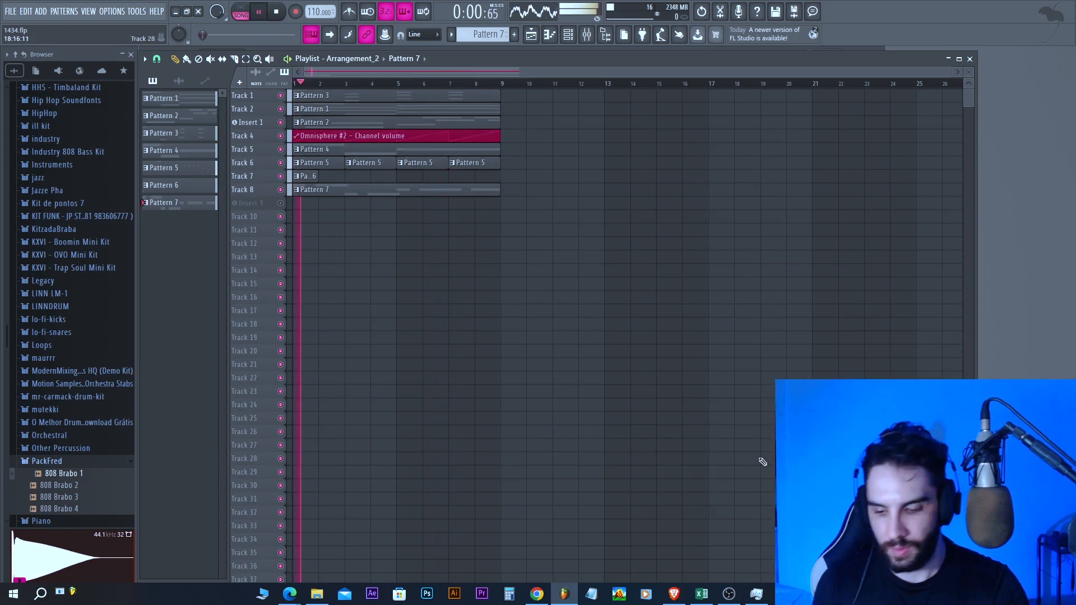
pyautogui.click(729, 594)
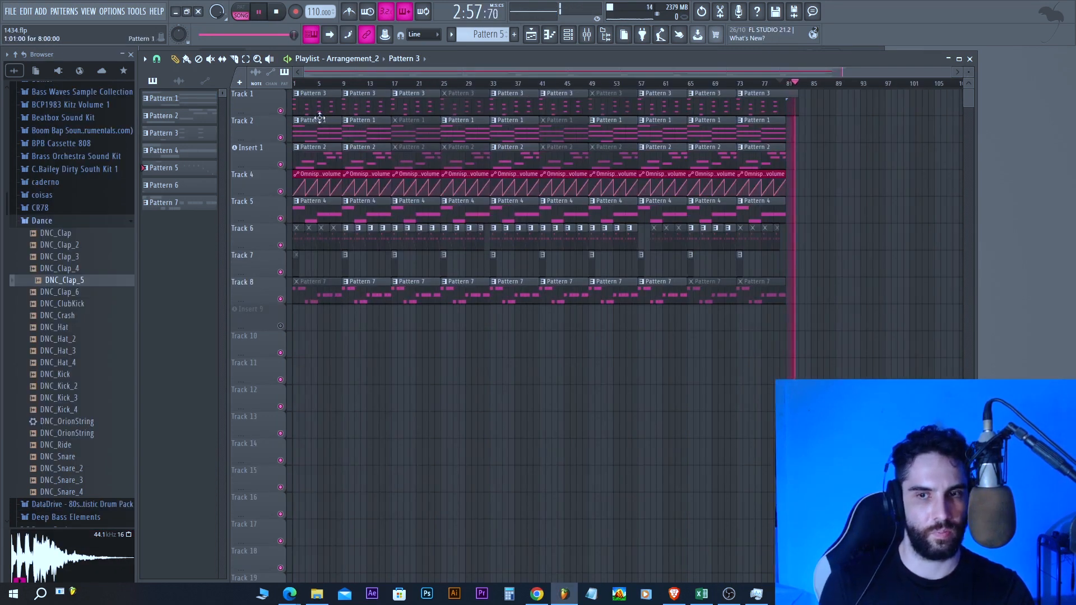
# - Stop playback of the extended arrangement and save the project
pyautogui.press('space')
pyautogui.click(10, 12)
pyautogui.click(30, 63)
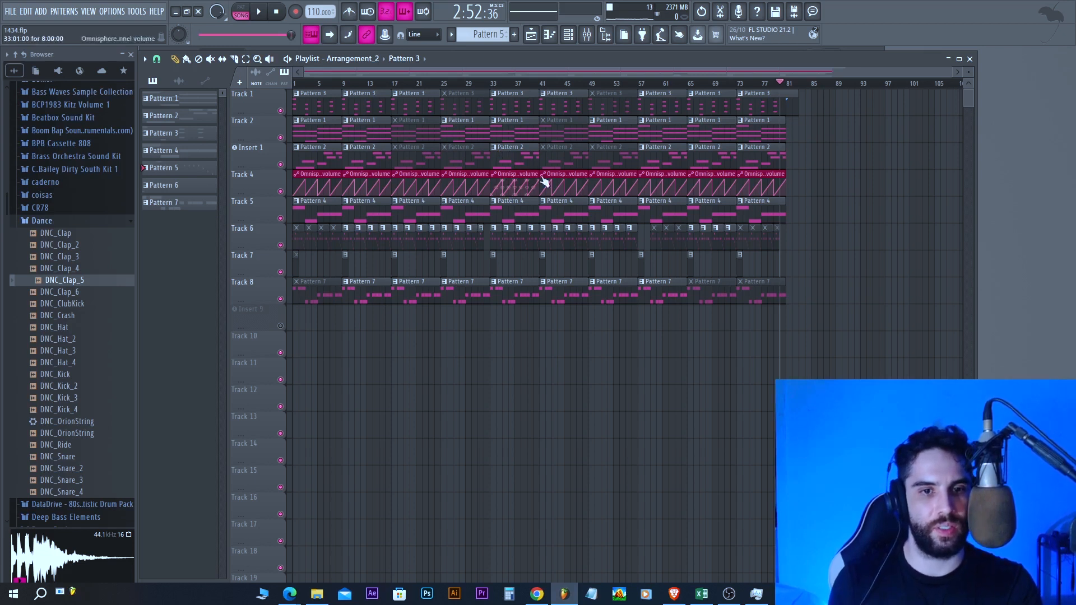
pyautogui.click(11, 11)
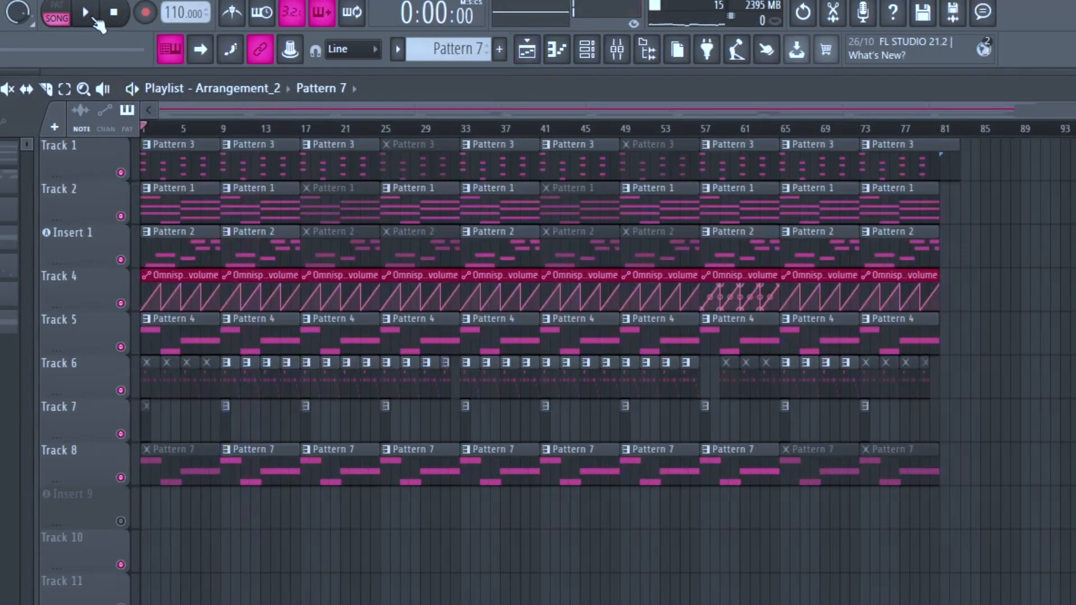
# - While the arrangement plays, lower the AV - 808 London - C mixer track's volume slightly and bring up the channel rack
pyautogui.click(259, 11)
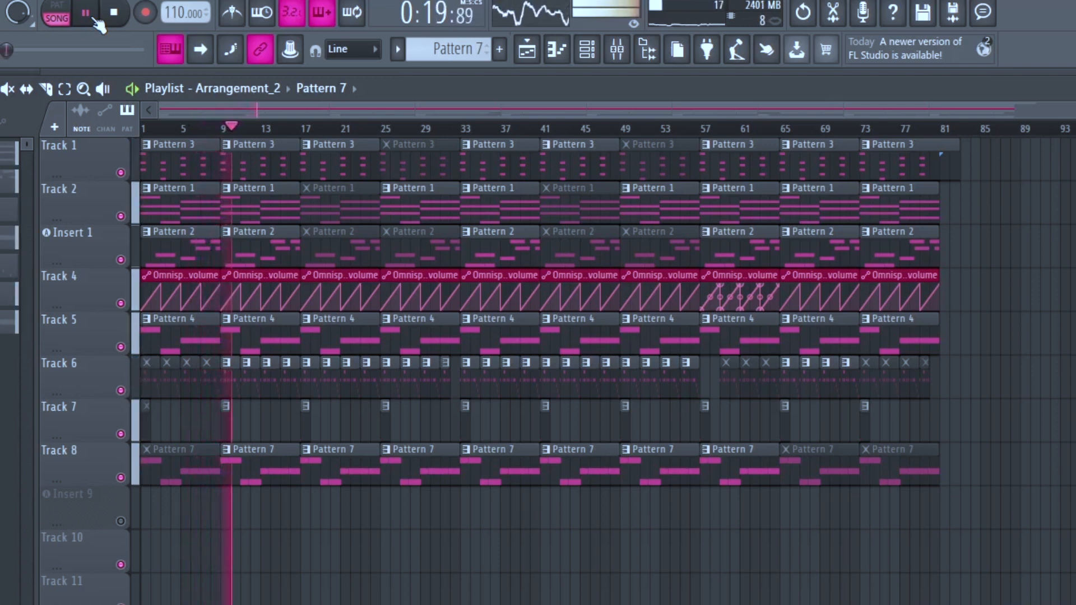
pyautogui.click(628, 52)
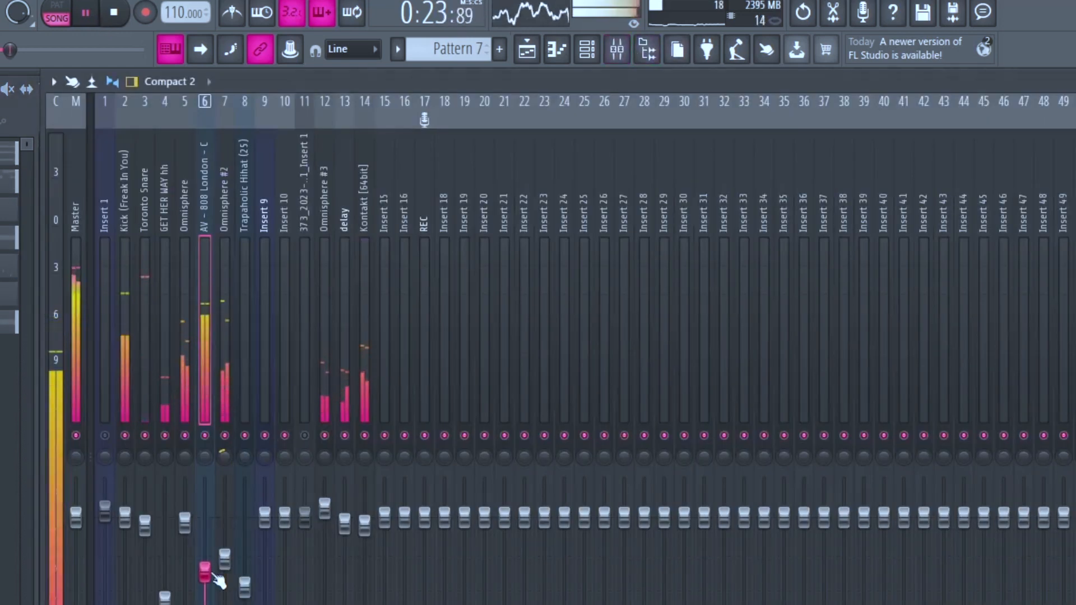
pyautogui.moveTo(205, 572); pyautogui.dragTo(205, 576)
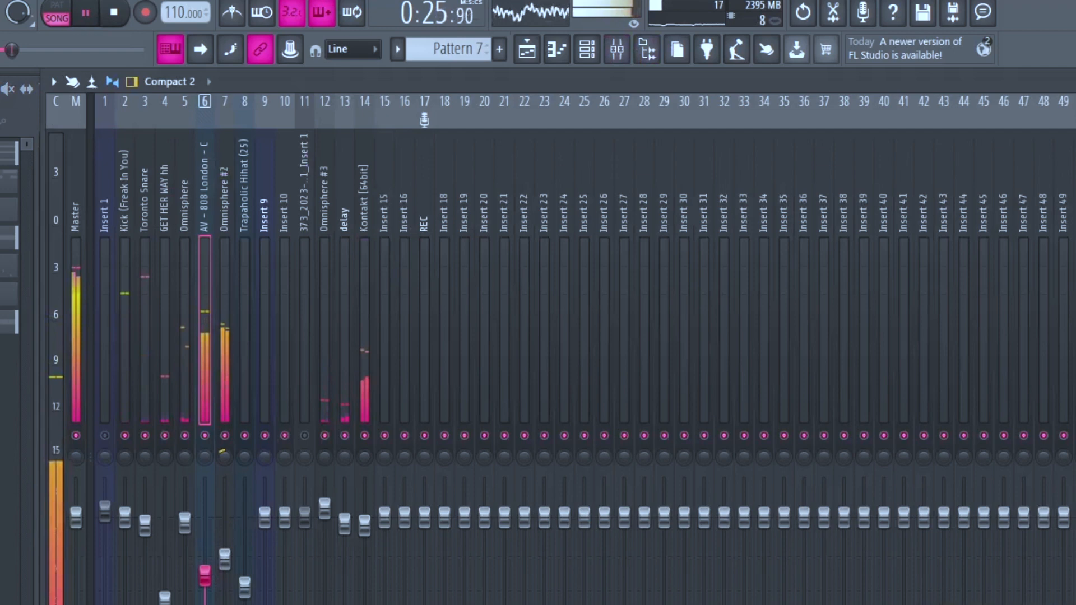
pyautogui.press('F6')
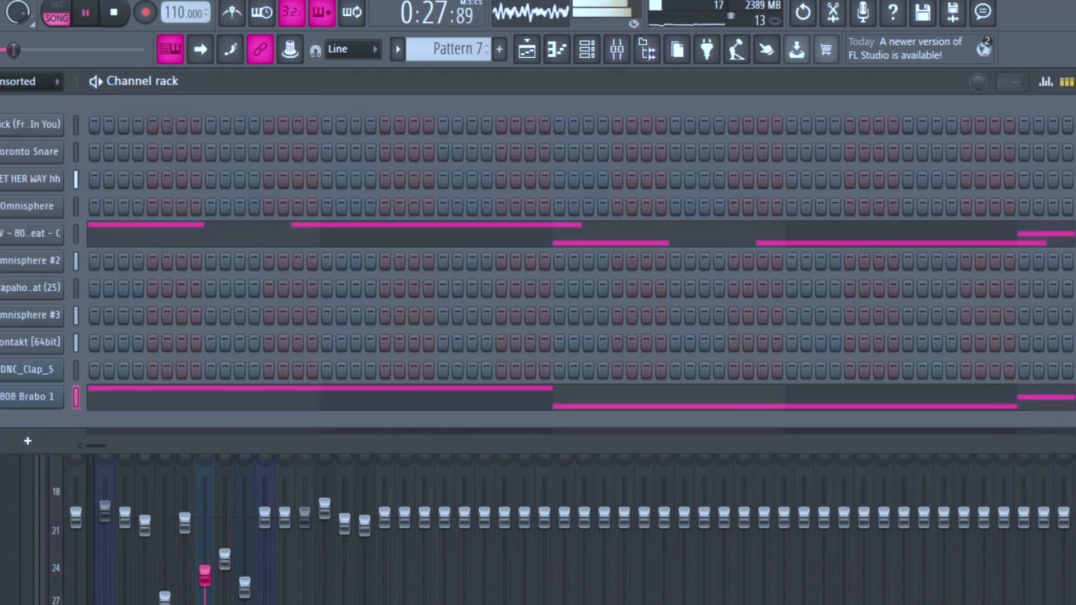